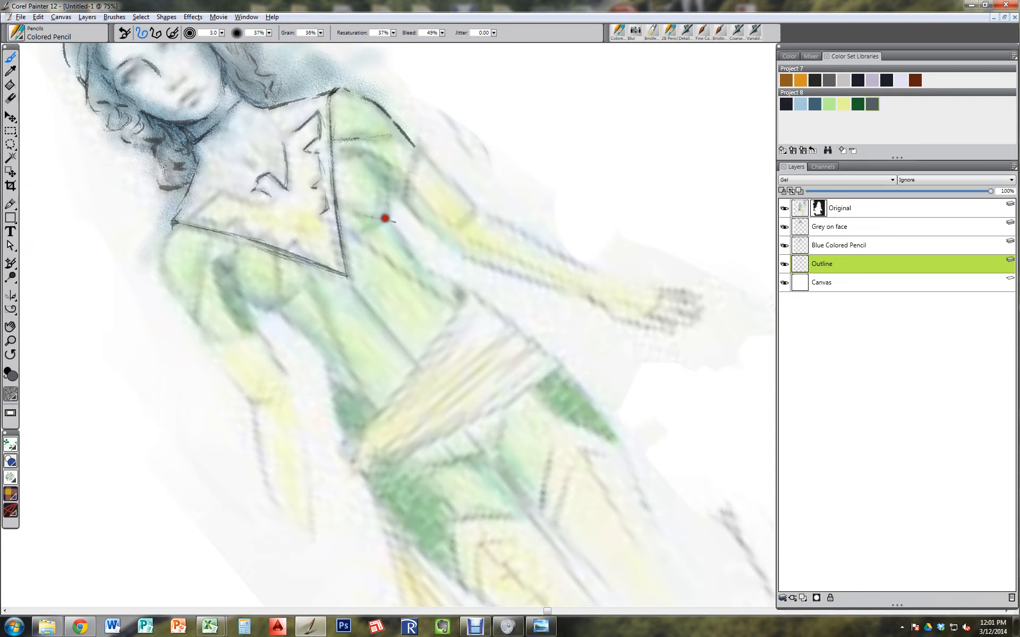
mouse_move(383, 175)
mouse_down()
mouse_move(387, 220)
mouse_move(362, 230)
mouse_move(387, 212)
mouse_up()
drag(367, 162, 394, 211)
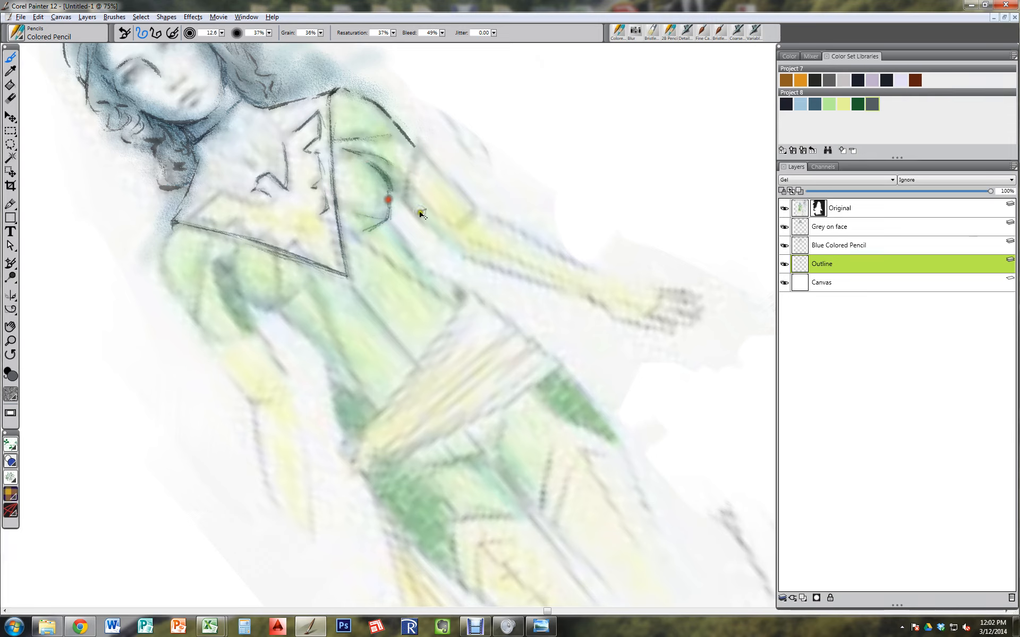
mouse_move(417, 214)
mouse_down()
mouse_move(392, 199)
mouse_move(397, 218)
mouse_up()
key(n)
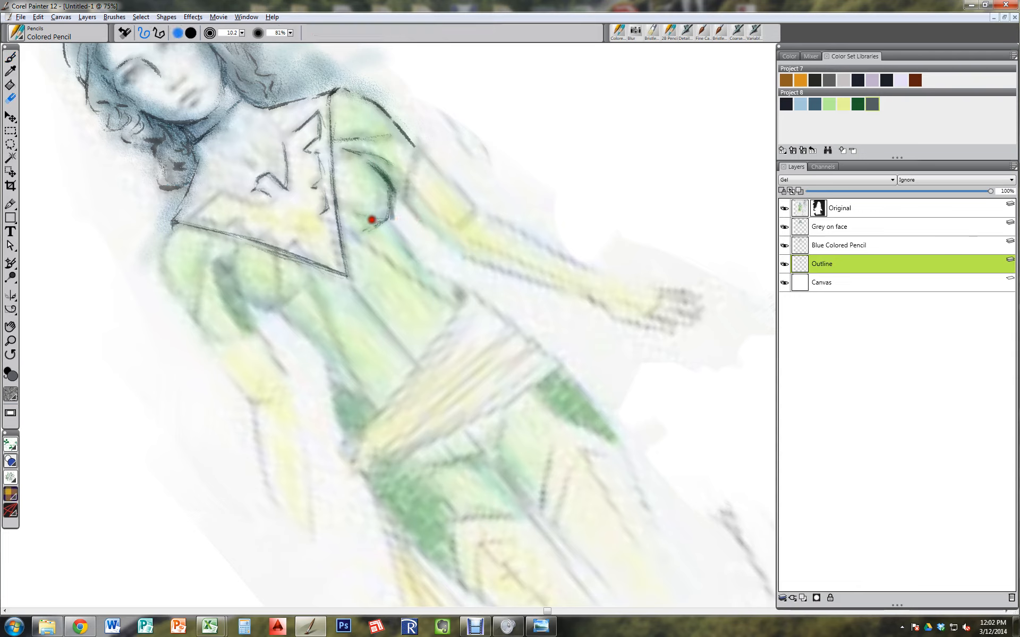
mouse_move(384, 242)
mouse_down()
mouse_move(395, 219)
mouse_move(406, 221)
mouse_move(384, 225)
mouse_move(375, 178)
mouse_up()
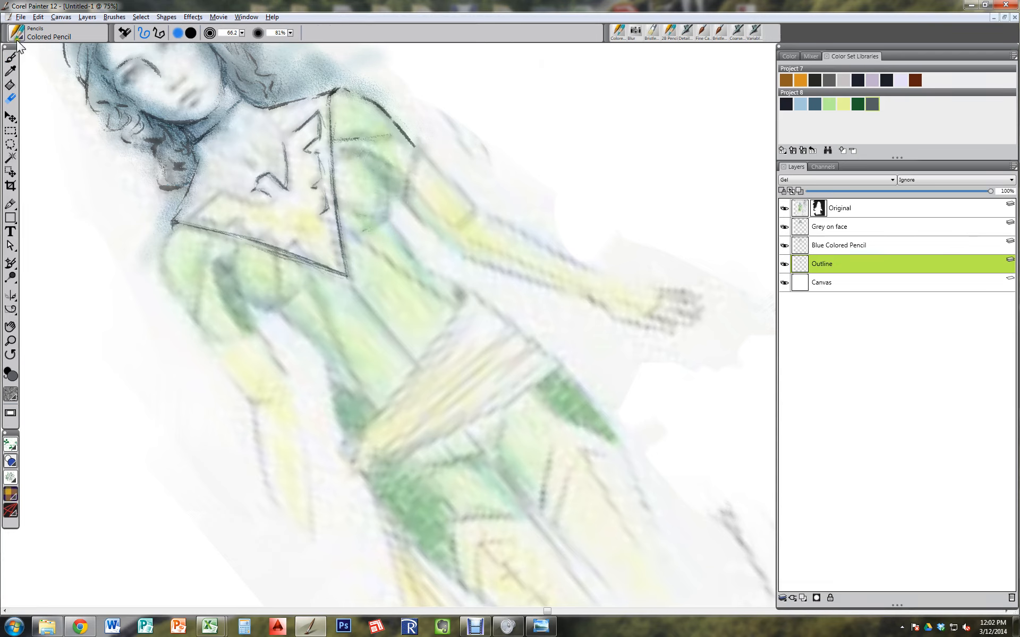
Step: Outline the outstretched arm with the Colored Pencil, from the sleeve edge and upper-arm band along the forearm to the hand and fingers
click(12, 56)
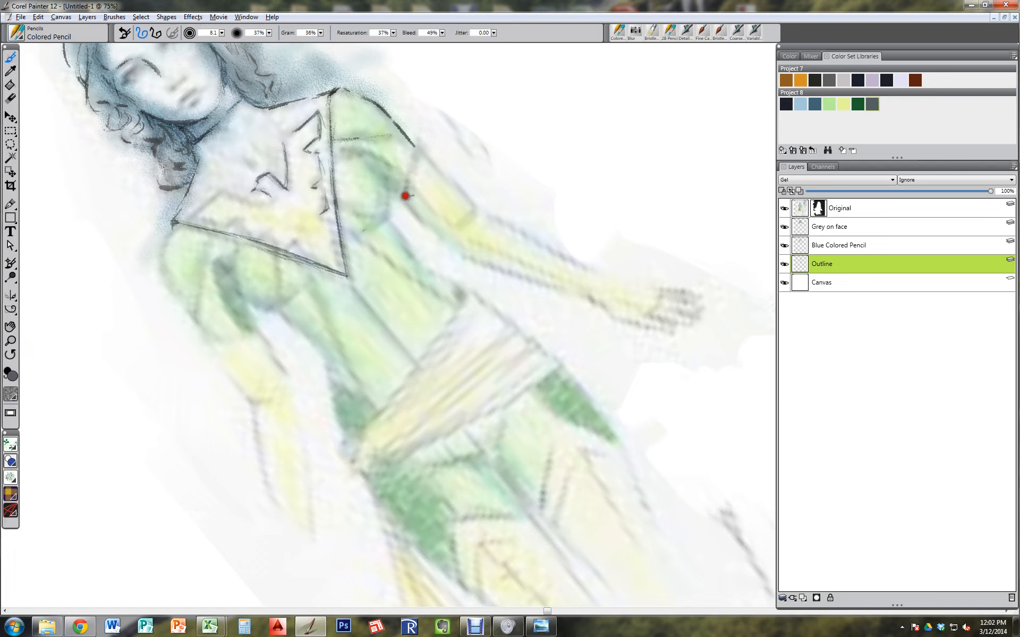
mouse_move(411, 168)
mouse_down()
mouse_move(404, 200)
mouse_move(419, 151)
mouse_move(407, 209)
mouse_move(421, 220)
mouse_move(403, 198)
mouse_move(427, 226)
mouse_move(391, 230)
mouse_up()
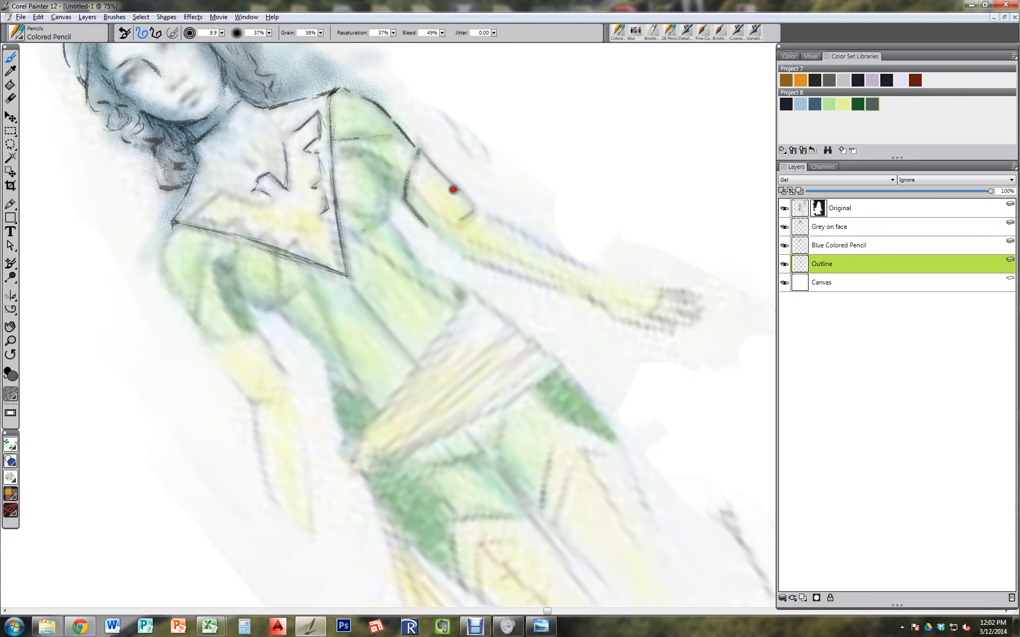
mouse_move(453, 190)
mouse_down()
mouse_move(470, 210)
mouse_move(452, 237)
mouse_up()
mouse_move(417, 193)
mouse_down()
mouse_move(454, 228)
mouse_move(485, 217)
mouse_move(604, 274)
mouse_up()
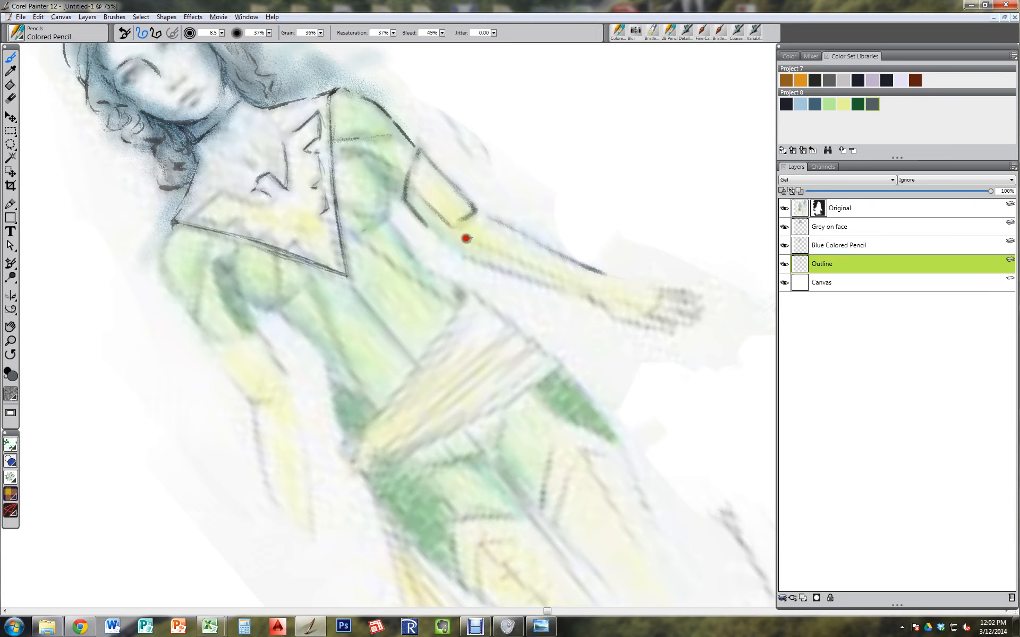
drag(502, 254, 571, 282)
mouse_move(462, 255)
mouse_down()
mouse_move(652, 328)
mouse_move(667, 315)
mouse_move(692, 316)
mouse_move(657, 295)
mouse_move(701, 307)
mouse_move(668, 290)
mouse_move(689, 291)
mouse_up()
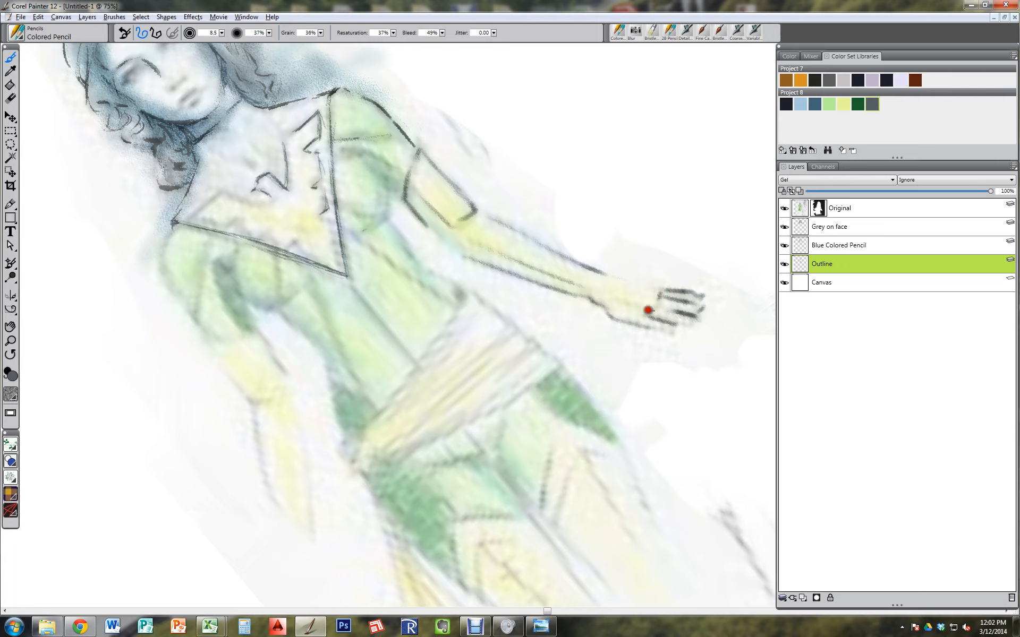
drag(673, 330, 675, 321)
Step: Outline the waist below the outstretched arm down to the sash and draw the sash's upper edge with a few fold lines
drag(401, 242, 461, 297)
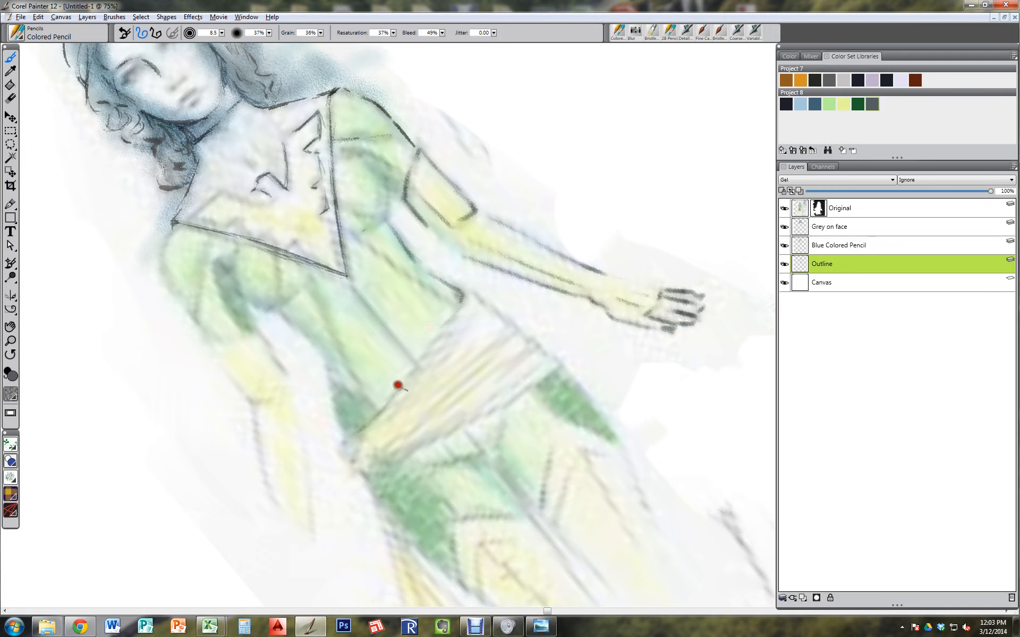
mouse_move(351, 436)
mouse_down()
mouse_move(386, 408)
mouse_move(346, 440)
mouse_move(391, 387)
mouse_up()
key(ctrl+z)
click(405, 405)
mouse_move(344, 439)
mouse_down()
mouse_move(375, 418)
mouse_move(364, 427)
mouse_move(444, 327)
mouse_move(419, 358)
mouse_move(452, 330)
mouse_move(428, 359)
mouse_move(443, 352)
mouse_move(433, 370)
mouse_move(511, 338)
mouse_up()
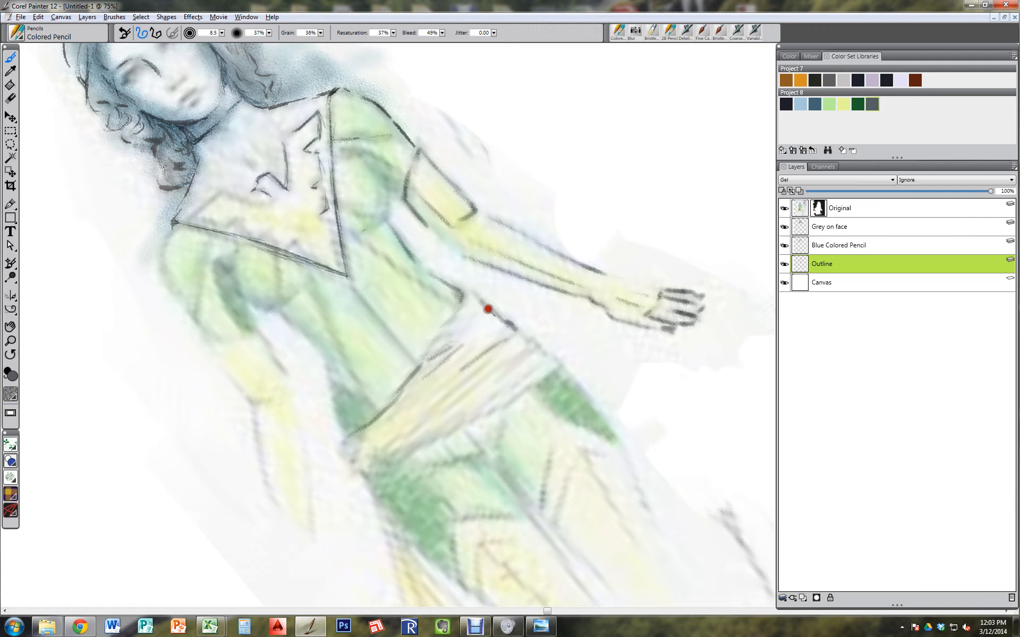
Step: Finish the sash with its outer end, lower edge, remaining fold lines and the knot at the hip
mouse_move(461, 290)
mouse_down()
mouse_move(504, 356)
mouse_move(418, 424)
mouse_up()
mouse_move(478, 374)
mouse_down()
mouse_move(375, 446)
mouse_move(408, 447)
mouse_up()
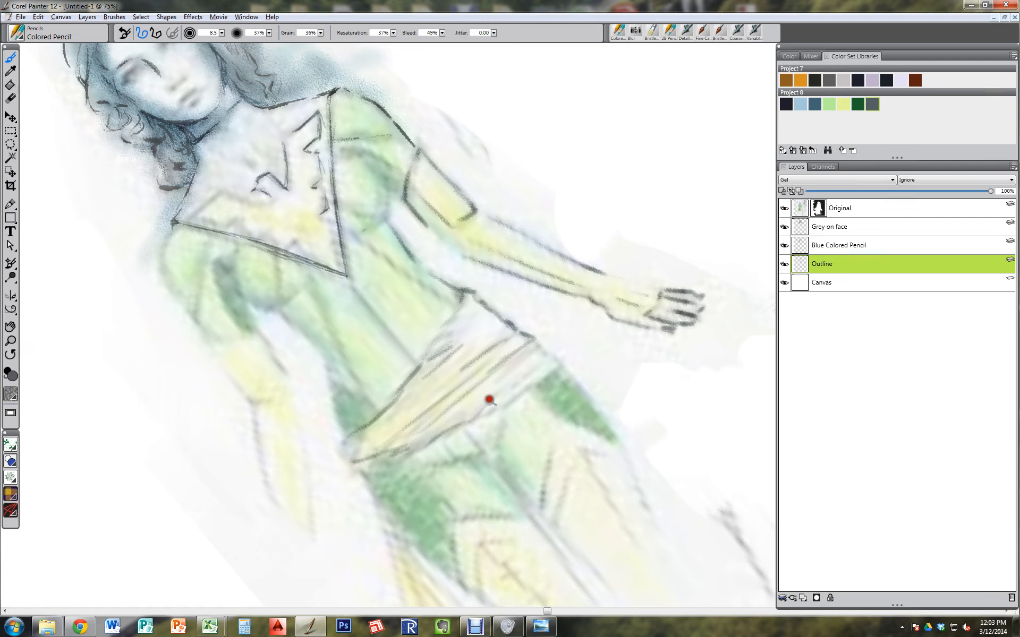
mouse_move(538, 371)
mouse_down()
mouse_move(549, 364)
mouse_move(489, 412)
mouse_move(539, 383)
mouse_up()
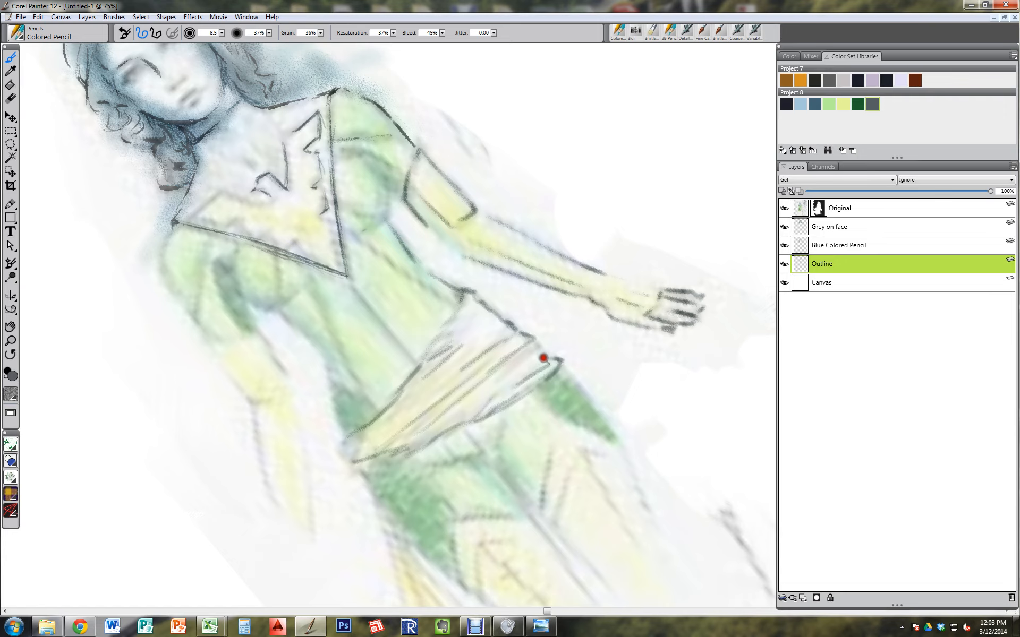
drag(531, 340, 531, 352)
mouse_move(490, 384)
mouse_down()
mouse_move(524, 360)
mouse_move(463, 329)
mouse_move(479, 312)
mouse_move(486, 335)
mouse_up()
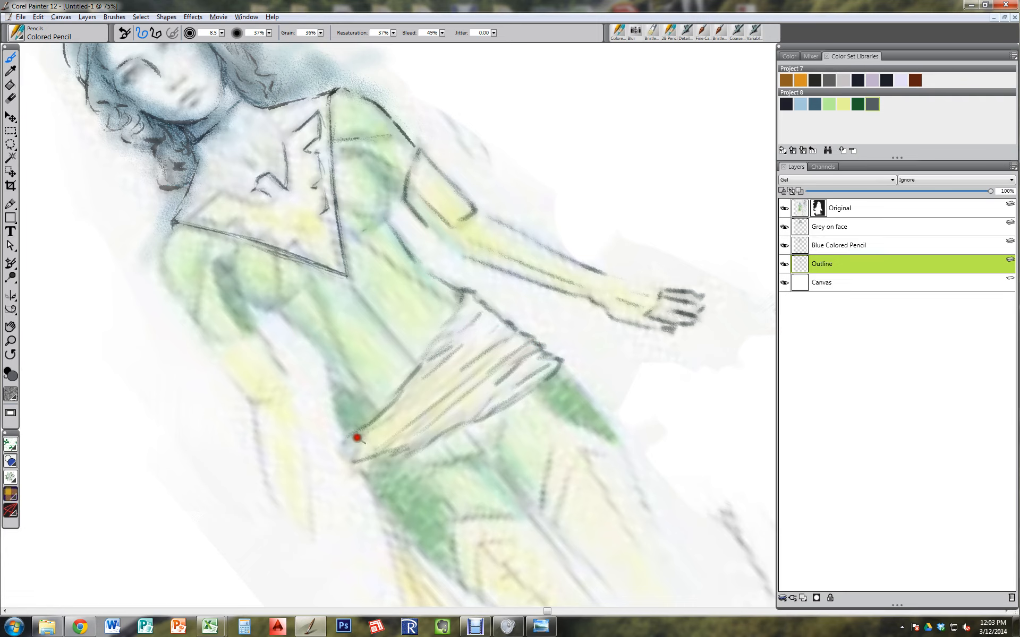
mouse_move(349, 460)
mouse_down()
mouse_move(348, 438)
mouse_move(336, 446)
mouse_move(355, 437)
mouse_move(336, 453)
mouse_move(356, 469)
mouse_move(374, 444)
mouse_move(348, 459)
mouse_move(364, 470)
mouse_move(394, 454)
mouse_up()
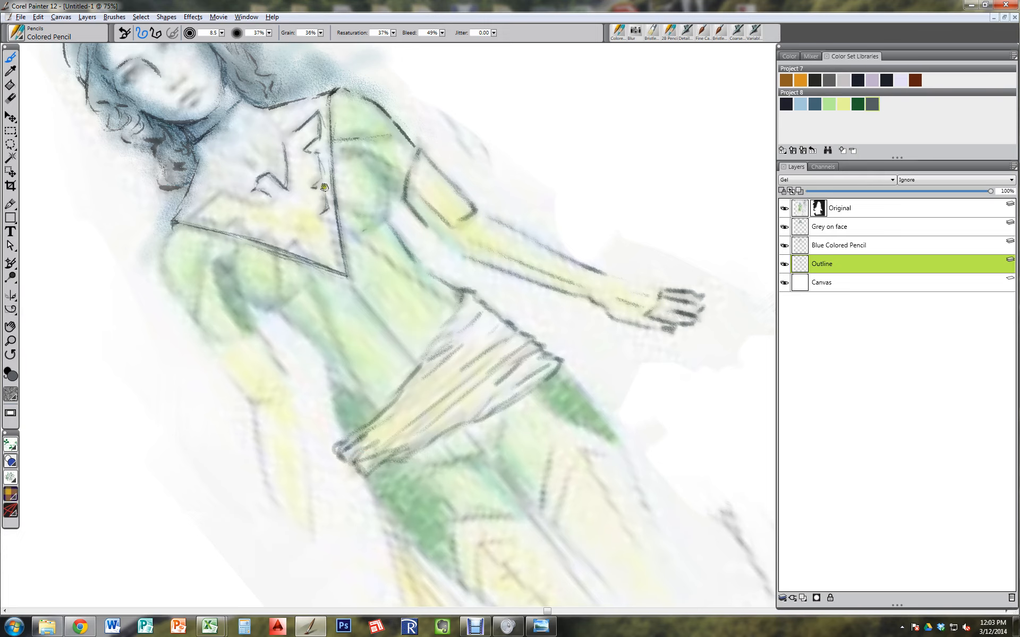
Step: Outline the shoulder and bust on the lowered arm's side and draw the curved bodice seam running down to the sash
drag(412, 320, 540, 390)
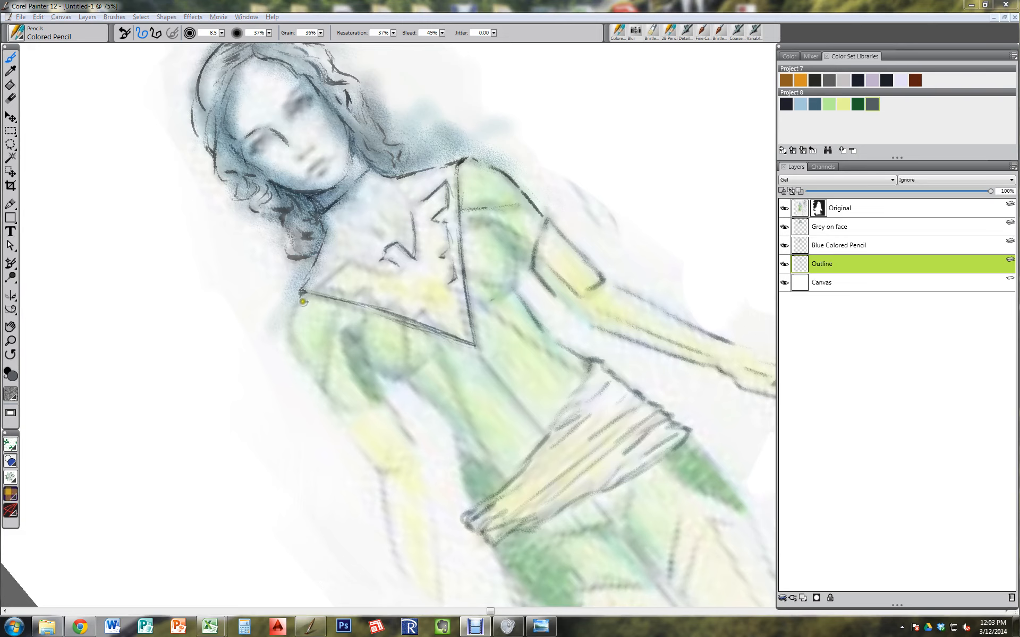
mouse_move(303, 301)
mouse_down()
mouse_move(315, 360)
mouse_move(290, 308)
mouse_move(303, 357)
mouse_move(288, 309)
mouse_move(291, 346)
mouse_move(331, 397)
mouse_move(330, 360)
mouse_move(320, 379)
mouse_move(327, 330)
mouse_move(318, 381)
mouse_move(337, 301)
mouse_move(348, 354)
mouse_move(353, 326)
mouse_move(345, 334)
mouse_move(373, 319)
mouse_move(356, 327)
mouse_move(365, 365)
mouse_move(354, 335)
mouse_move(378, 377)
mouse_move(347, 341)
mouse_move(381, 378)
mouse_move(428, 361)
mouse_move(404, 371)
mouse_move(420, 355)
mouse_move(405, 360)
mouse_move(401, 324)
mouse_move(407, 364)
mouse_move(403, 325)
mouse_up()
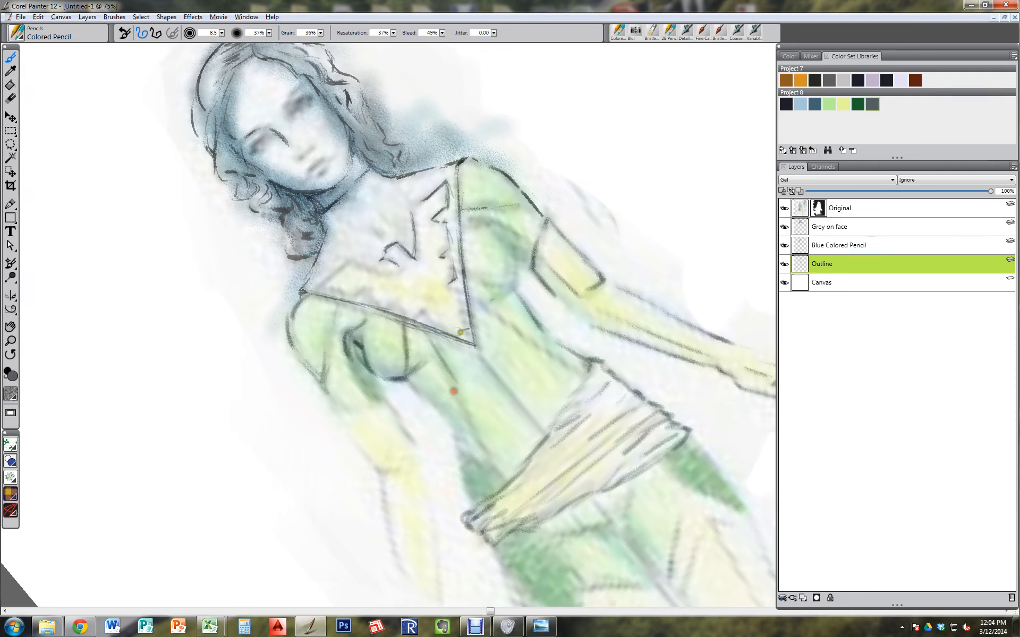
drag(441, 357, 476, 440)
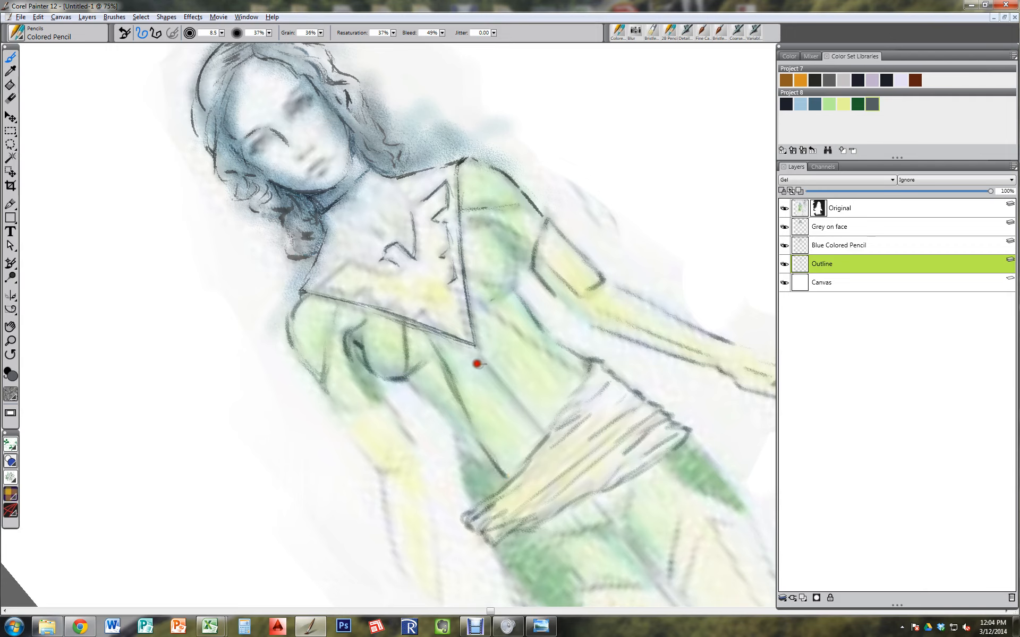
Step: Draw the bodice's centre seam, the line continuing below the sash, and the side seam below the other bust
drag(483, 359, 542, 430)
drag(592, 496, 664, 560)
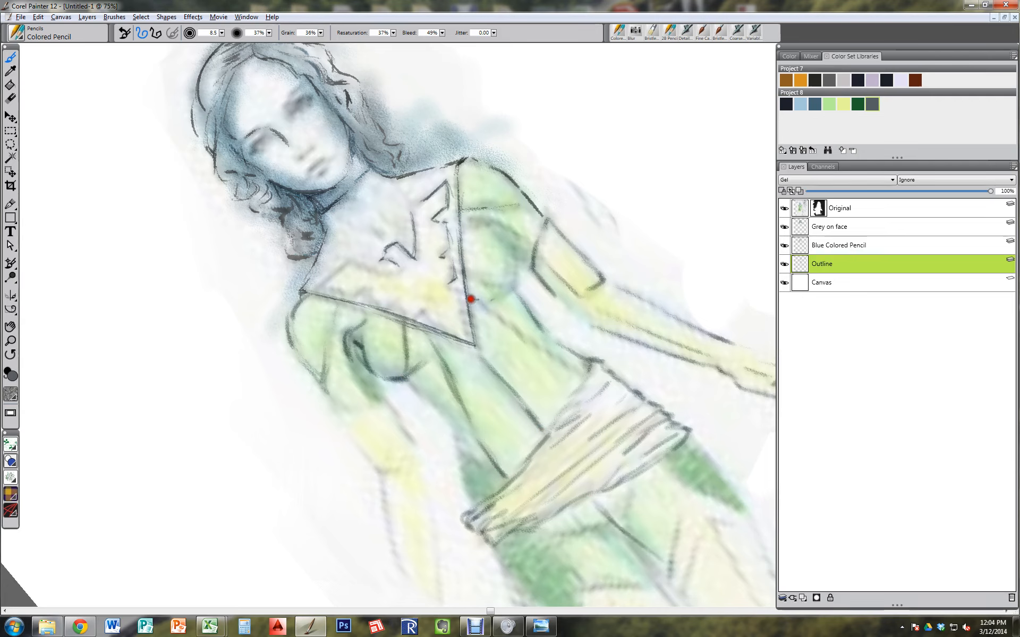
drag(471, 299, 529, 343)
drag(537, 348, 583, 372)
drag(508, 291, 491, 296)
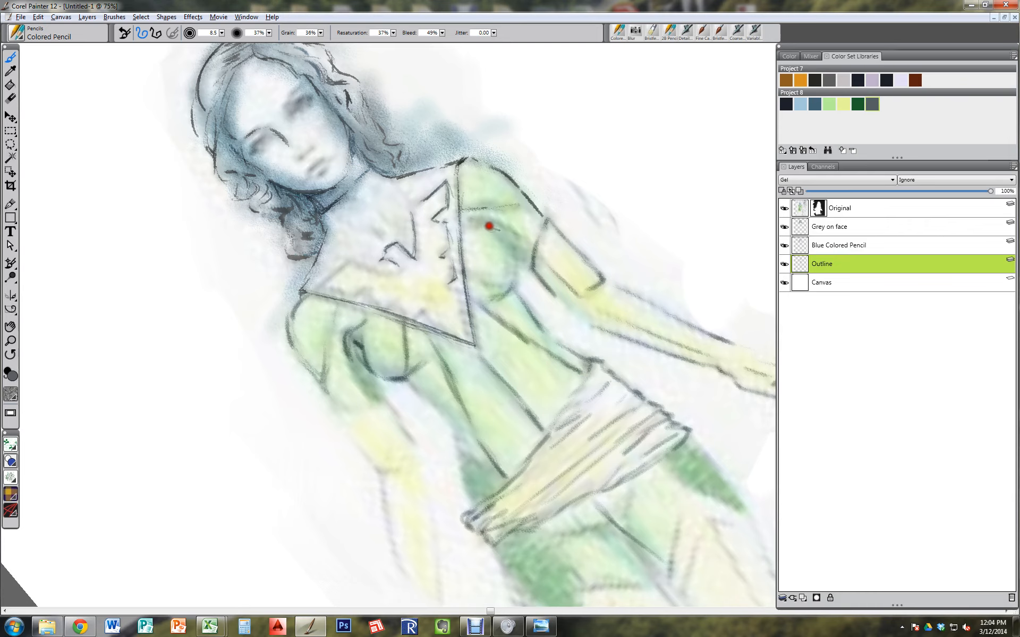
Step: Outline the bust beside the outstretched arm, and outline the lowered arm from the sleeve down to the forearm
mouse_move(491, 230)
mouse_down()
mouse_move(515, 281)
mouse_move(516, 263)
mouse_move(502, 296)
mouse_move(513, 252)
mouse_move(502, 297)
mouse_move(519, 284)
mouse_up()
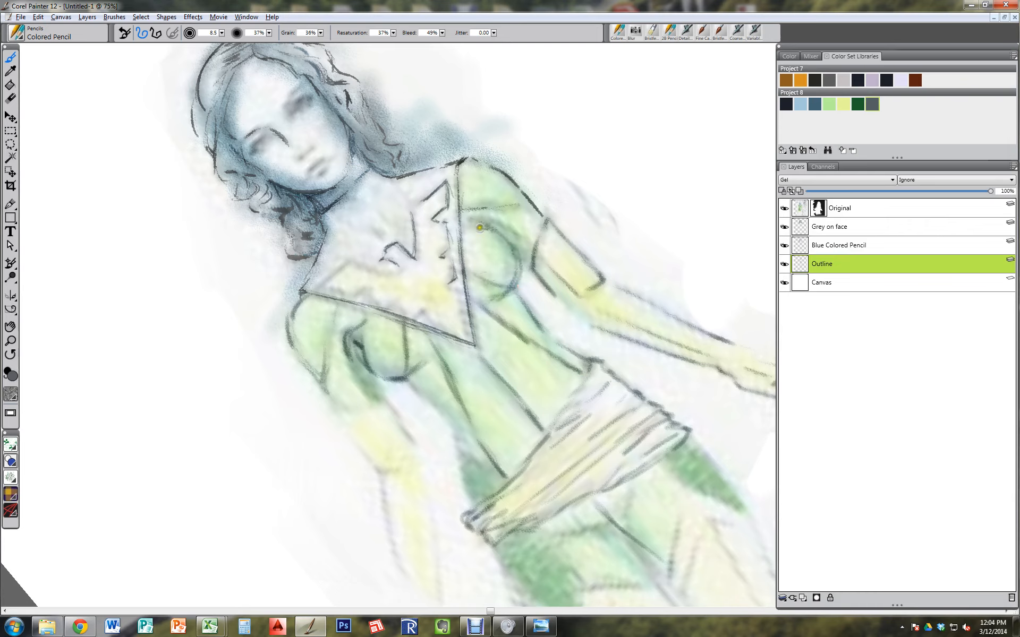
mouse_move(468, 221)
mouse_down()
mouse_move(513, 229)
mouse_move(523, 243)
mouse_up()
mouse_move(350, 407)
mouse_down()
mouse_move(382, 398)
mouse_move(361, 369)
mouse_move(421, 454)
mouse_move(352, 437)
mouse_move(381, 469)
mouse_move(402, 468)
mouse_move(418, 488)
mouse_move(451, 361)
mouse_move(439, 368)
mouse_move(408, 328)
mouse_move(428, 407)
mouse_up()
key(space)
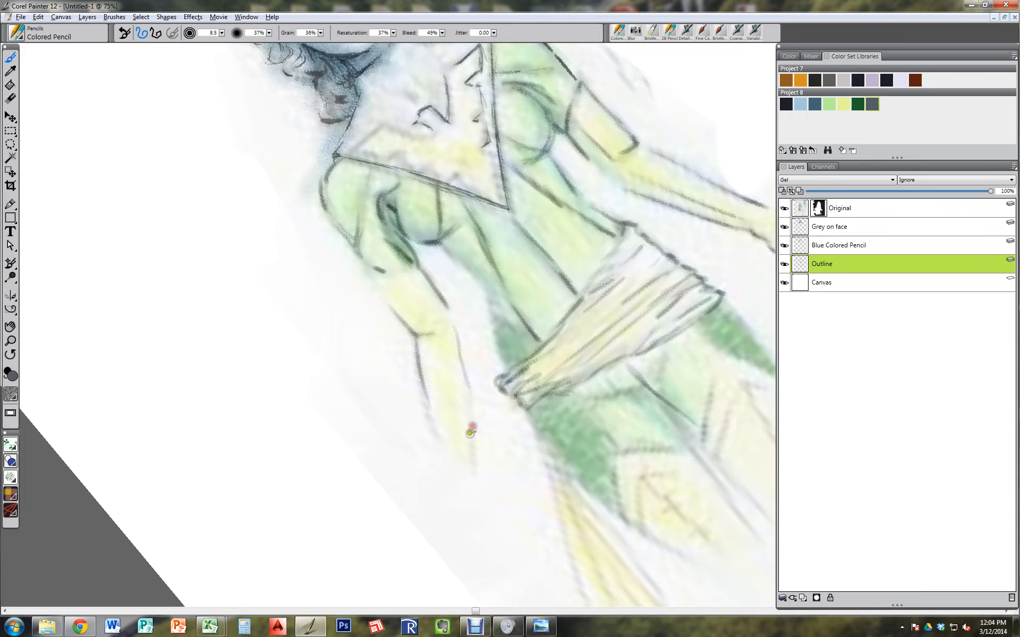
Step: Outline the waist on the lowered arm's side down to the sash knot, switching the pencil colour to black
key(space)
drag(510, 444, 523, 432)
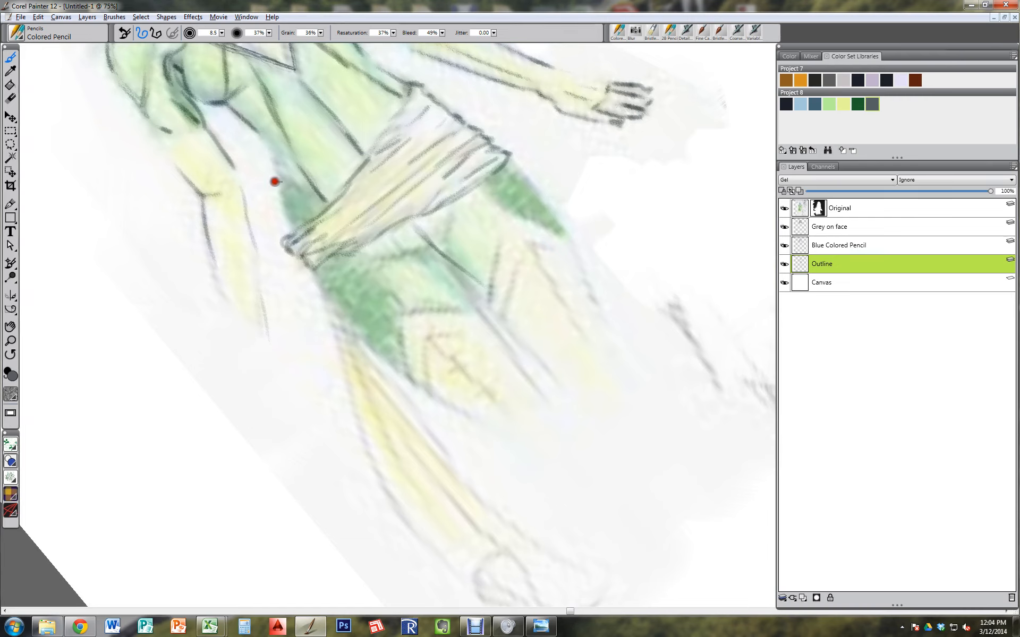
mouse_move(272, 158)
mouse_down()
mouse_move(278, 209)
mouse_move(279, 169)
mouse_up()
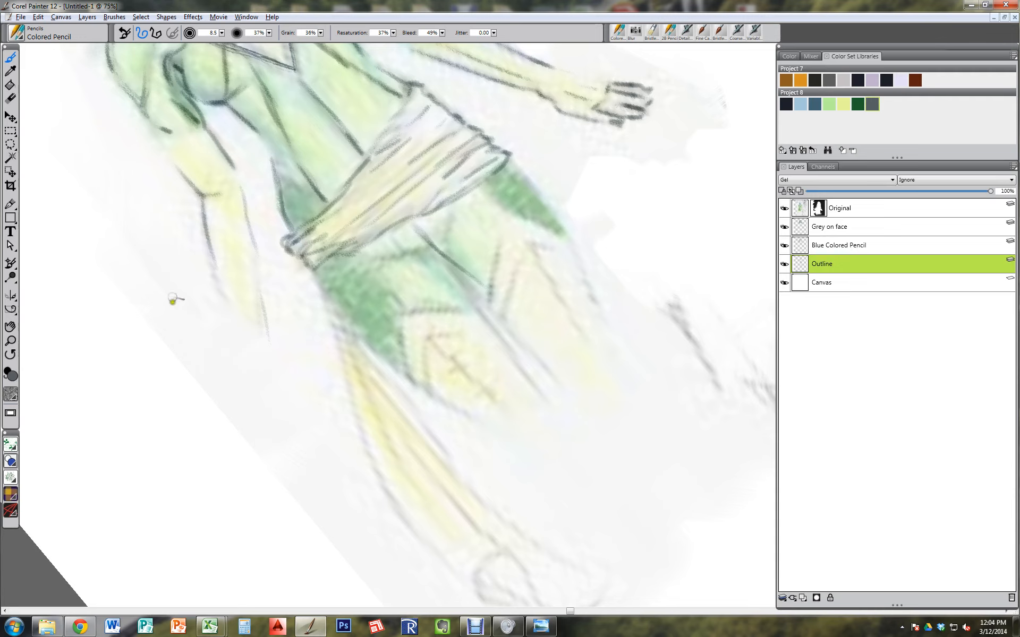
click(4, 377)
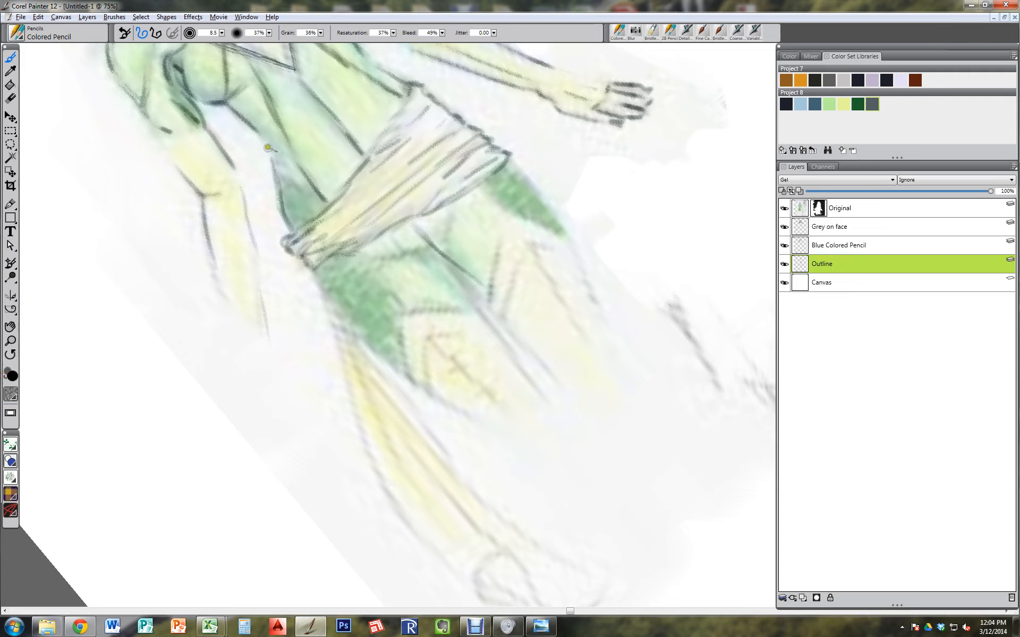
drag(259, 136, 283, 209)
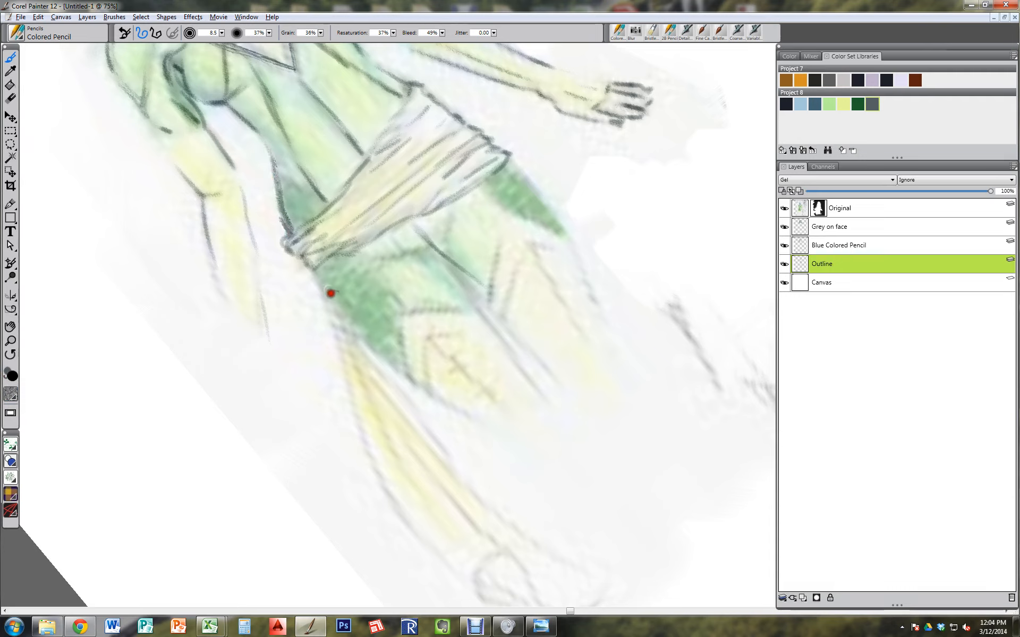
Step: Draw the hip and outer thigh on the lowered arm's side, the crotch seams and the inner thigh line below the sash
mouse_move(316, 275)
mouse_down()
mouse_move(412, 377)
mouse_move(393, 295)
mouse_move(404, 306)
mouse_move(359, 296)
mouse_move(405, 257)
mouse_move(388, 256)
mouse_move(452, 253)
mouse_up()
mouse_move(448, 214)
mouse_down()
mouse_move(446, 250)
mouse_move(501, 335)
mouse_up()
mouse_move(469, 191)
mouse_down()
mouse_move(511, 218)
mouse_move(413, 169)
mouse_up()
Step: Darken the lower contours of both busts with black pencil, undoing and redrawing the stroke beside the lowered arm
mouse_move(555, 312)
mouse_down()
mouse_move(502, 311)
mouse_move(531, 273)
mouse_move(504, 242)
mouse_move(528, 261)
mouse_up()
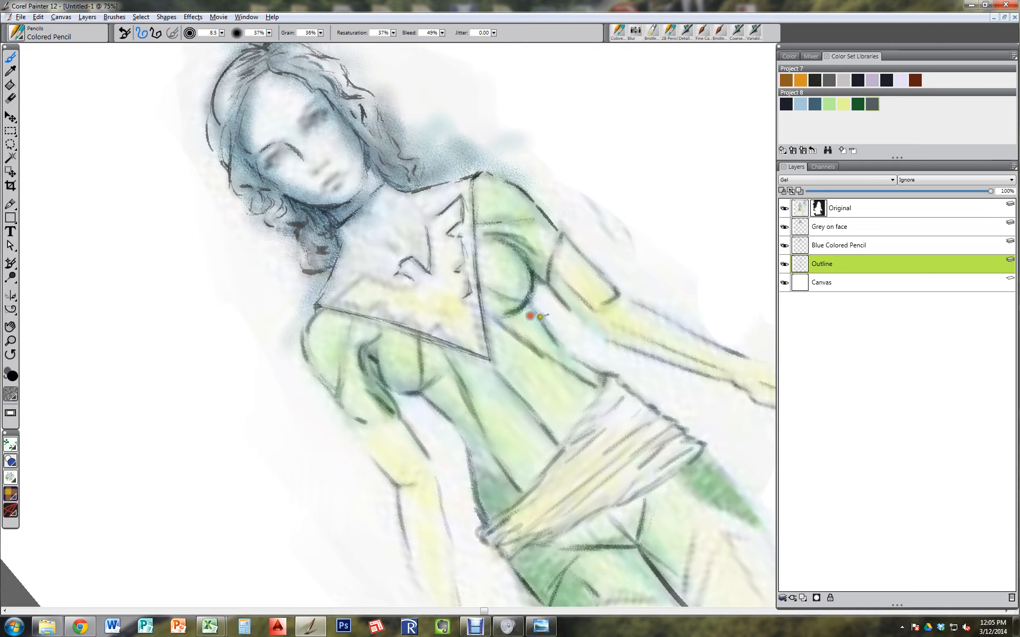
drag(521, 300, 478, 273)
mouse_move(377, 380)
mouse_down()
mouse_move(401, 392)
mouse_move(439, 376)
mouse_move(421, 389)
mouse_move(445, 368)
mouse_move(417, 392)
mouse_move(425, 361)
mouse_move(421, 390)
mouse_move(425, 361)
mouse_up()
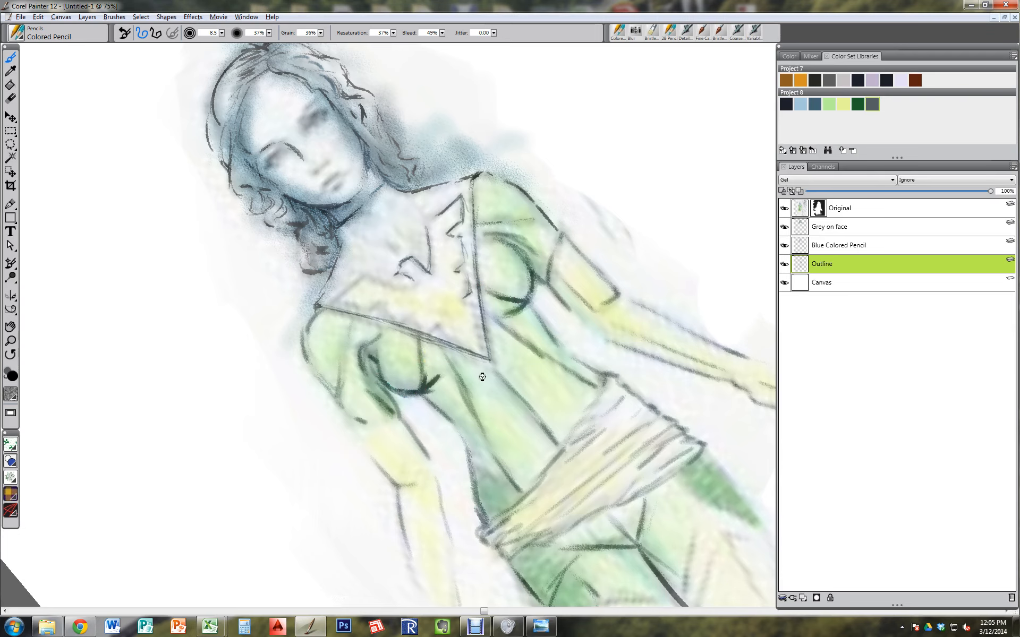
key(ctrl+z)
mouse_move(412, 393)
mouse_down()
mouse_move(441, 374)
mouse_move(421, 385)
mouse_up()
Step: Outline the outer thigh on the outstretched arm's side and draw the pointed top and centre line of its yellow leg panel
drag(592, 419, 496, 328)
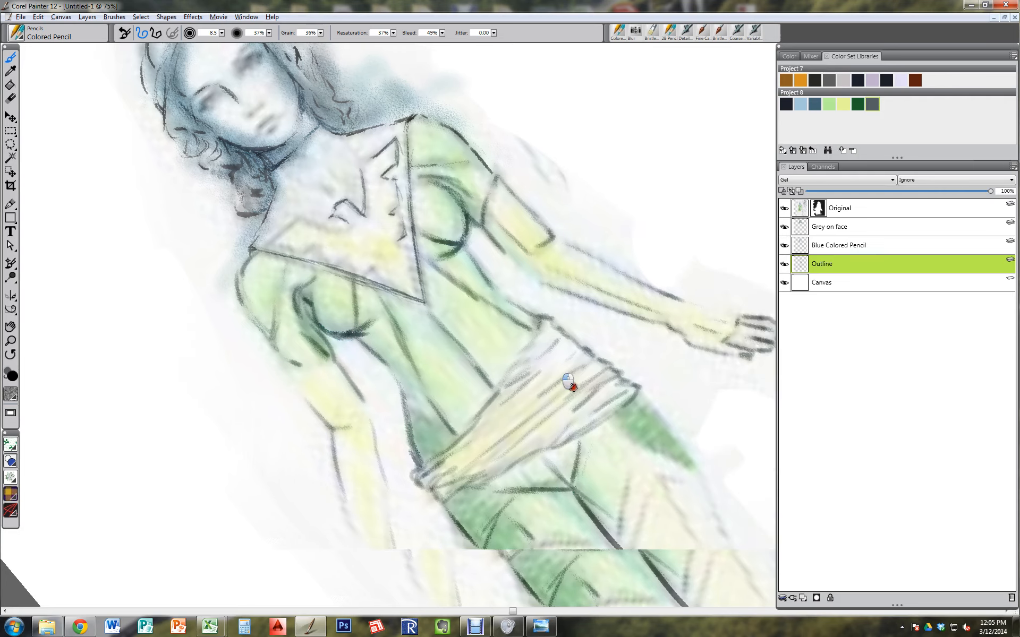
drag(571, 463, 522, 419)
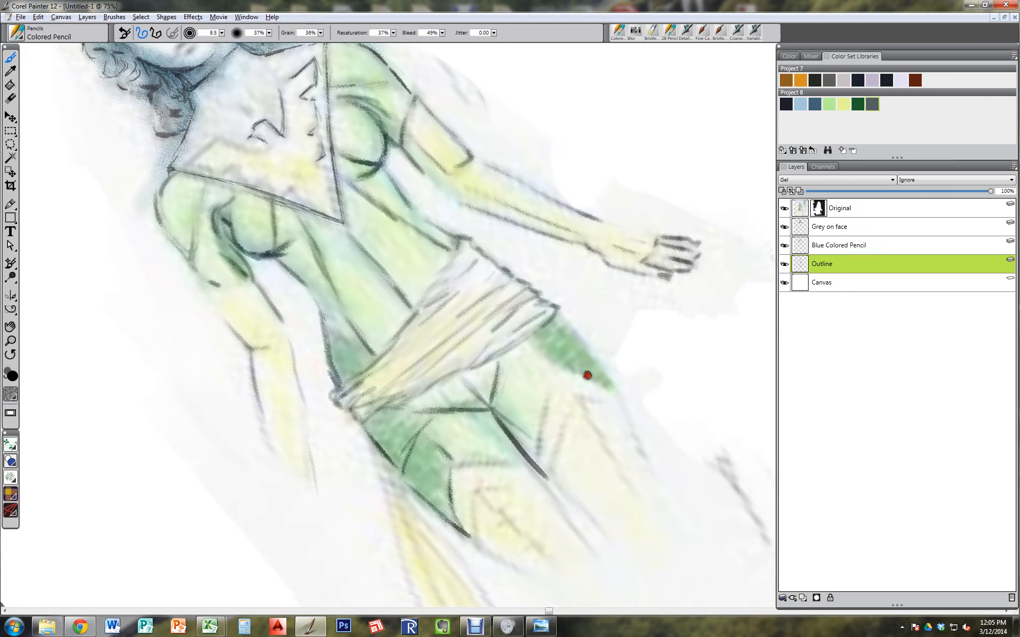
mouse_move(534, 456)
mouse_down()
mouse_move(550, 369)
mouse_move(621, 396)
mouse_move(657, 486)
mouse_up()
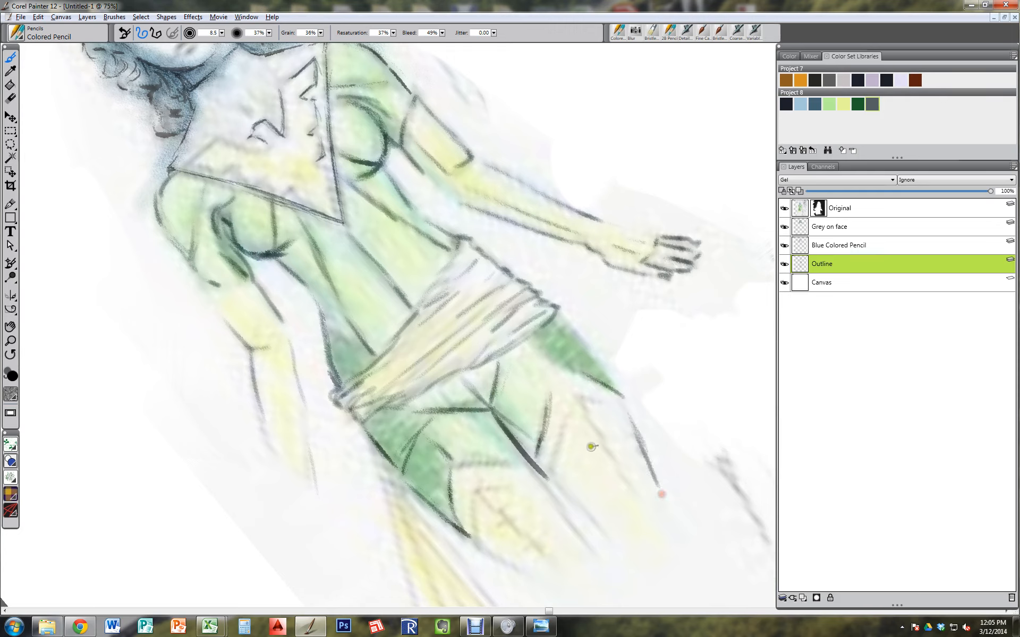
drag(578, 405, 649, 512)
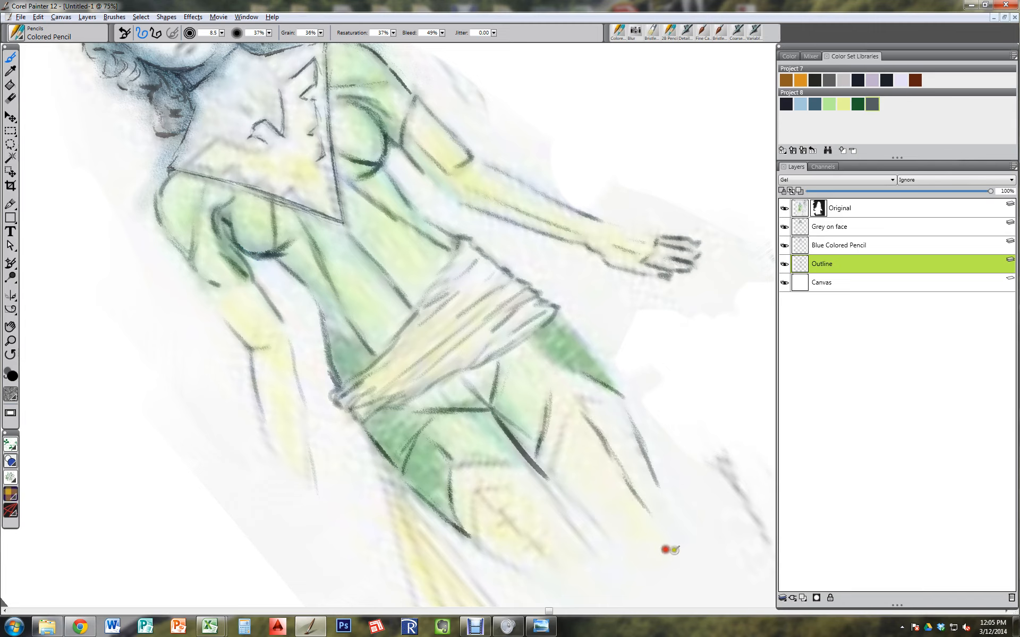
mouse_move(572, 395)
mouse_down()
mouse_move(603, 406)
mouse_move(597, 431)
mouse_move(609, 457)
mouse_up()
mouse_move(573, 402)
mouse_down()
mouse_move(550, 443)
mouse_move(574, 393)
mouse_move(541, 477)
mouse_up()
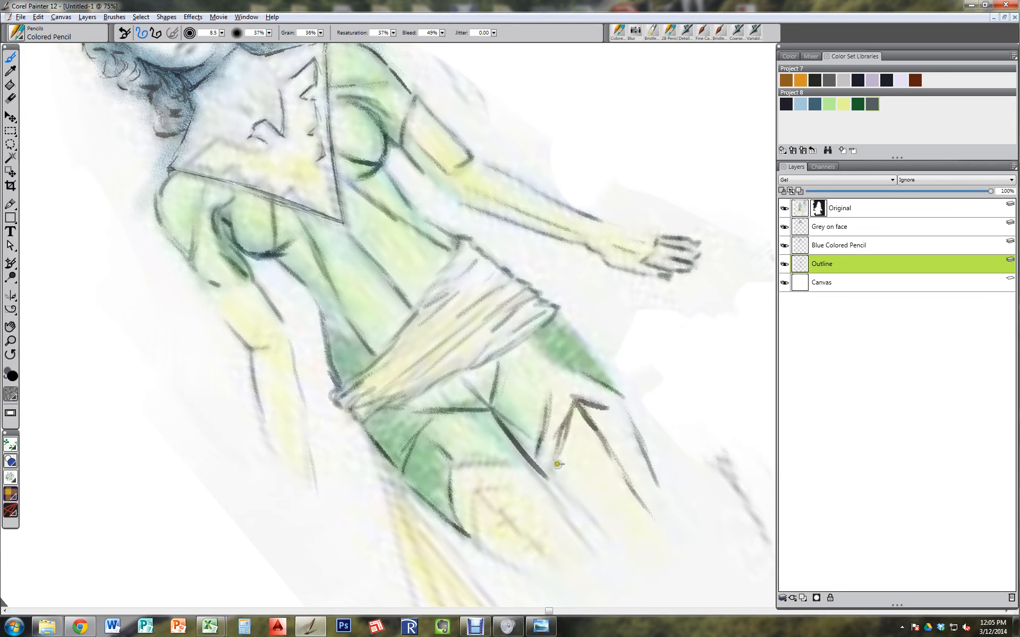
Step: Erase the inner stroke of the leg panel's pointed top, redraw that edge and extend the inner thigh line downward
key(n)
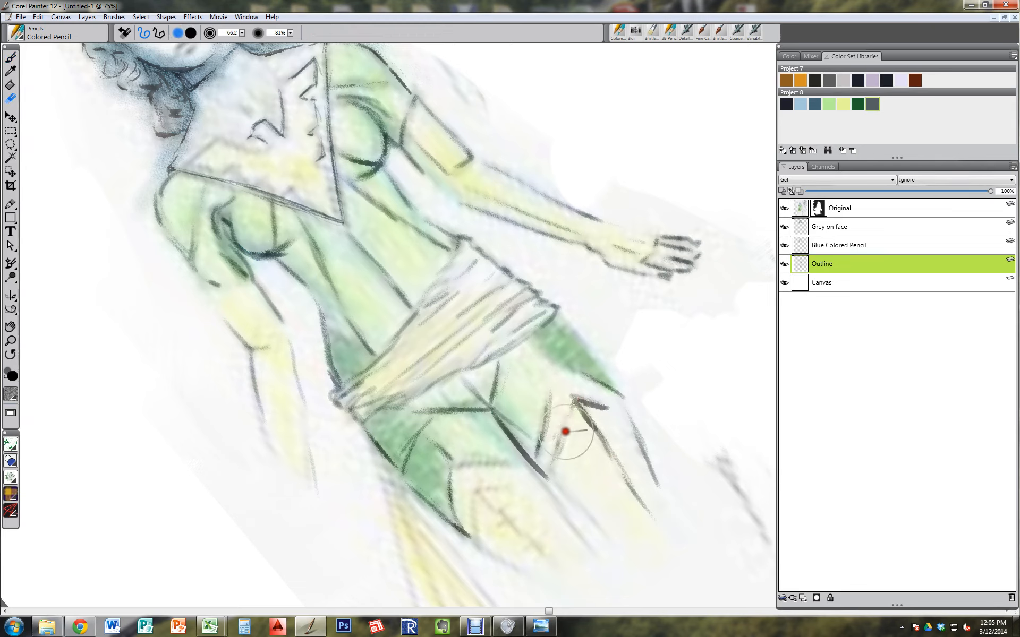
drag(565, 431, 579, 459)
key(b)
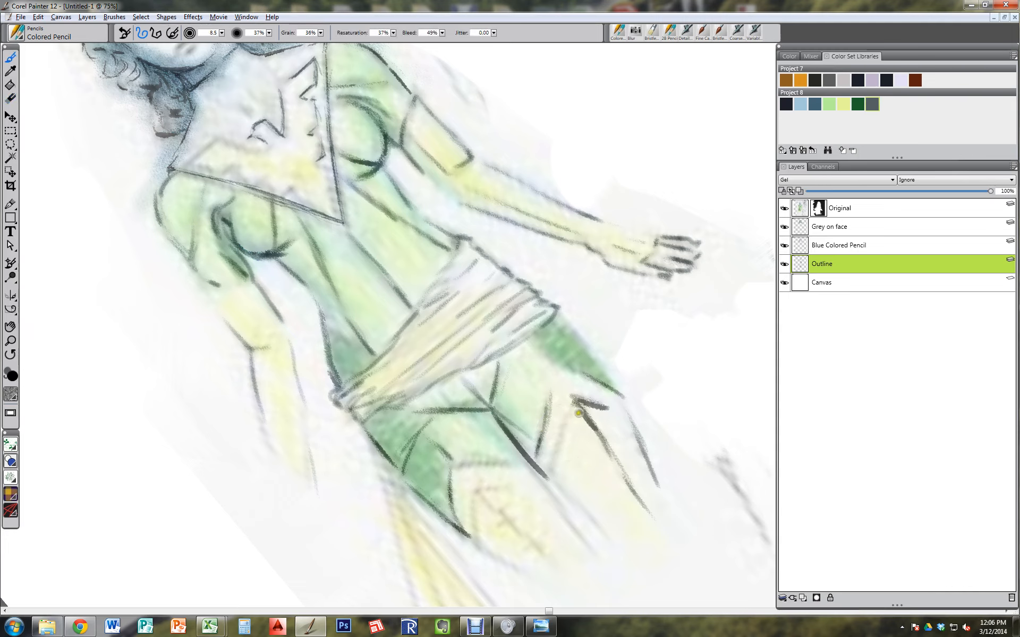
mouse_move(571, 401)
mouse_down()
mouse_move(557, 428)
mouse_move(567, 416)
mouse_move(565, 487)
mouse_move(706, 340)
mouse_up()
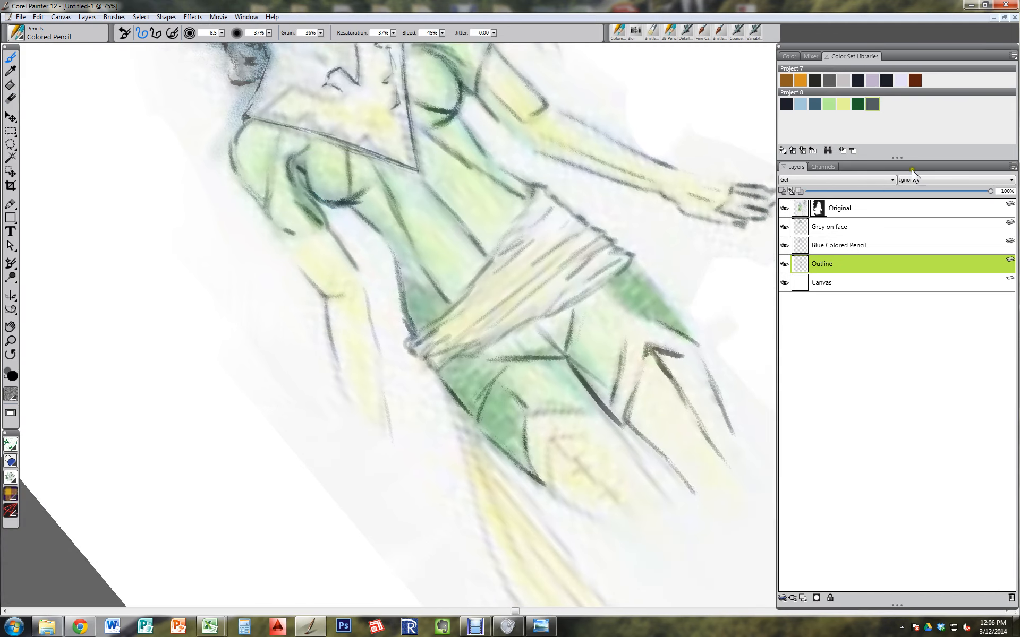
key(alt+space)
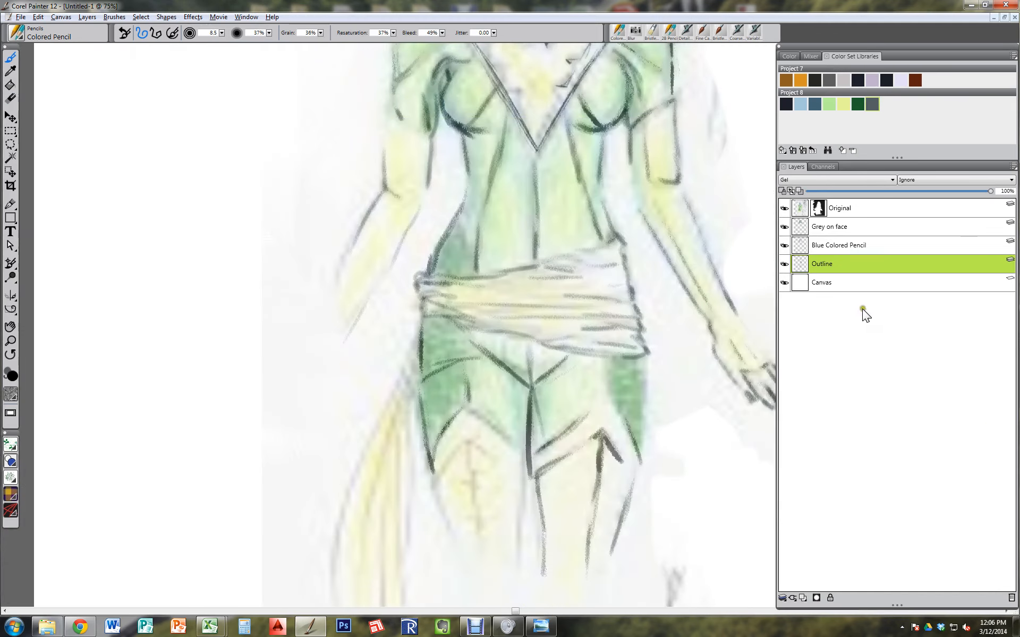
Step: Outline the yellow leg panel, outer thigh and inner leg on the lowered arm's side, and trace the opposite hip's outer edge
mouse_move(509, 442)
mouse_down()
mouse_move(471, 414)
mouse_move(517, 451)
mouse_move(478, 447)
mouse_move(496, 460)
mouse_move(457, 452)
mouse_move(444, 467)
mouse_move(431, 494)
mouse_move(455, 530)
mouse_up()
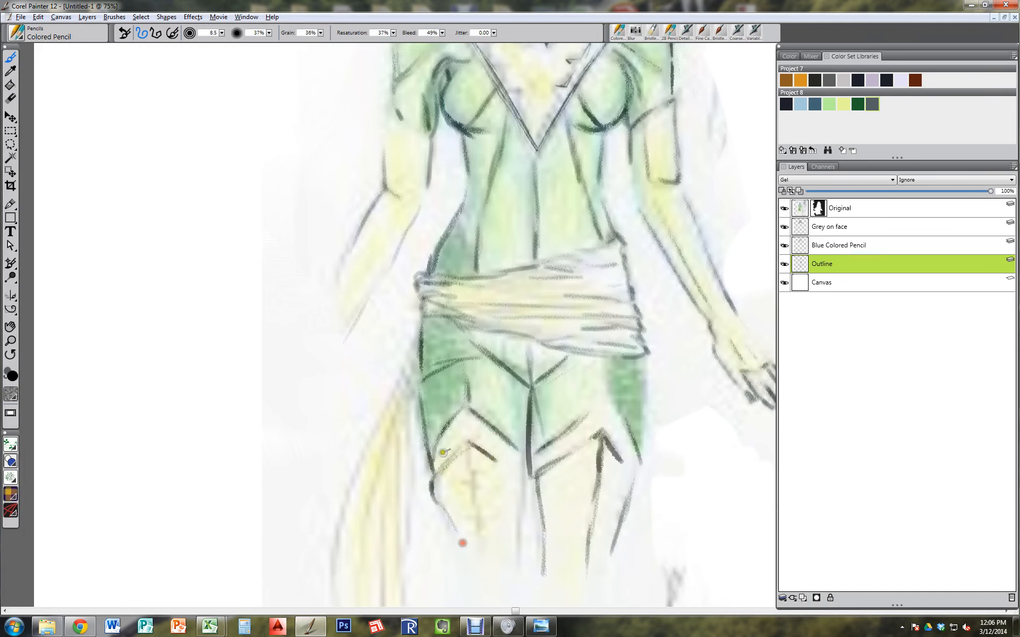
drag(470, 460, 477, 543)
drag(432, 495, 467, 559)
drag(523, 481, 520, 569)
drag(651, 357, 644, 432)
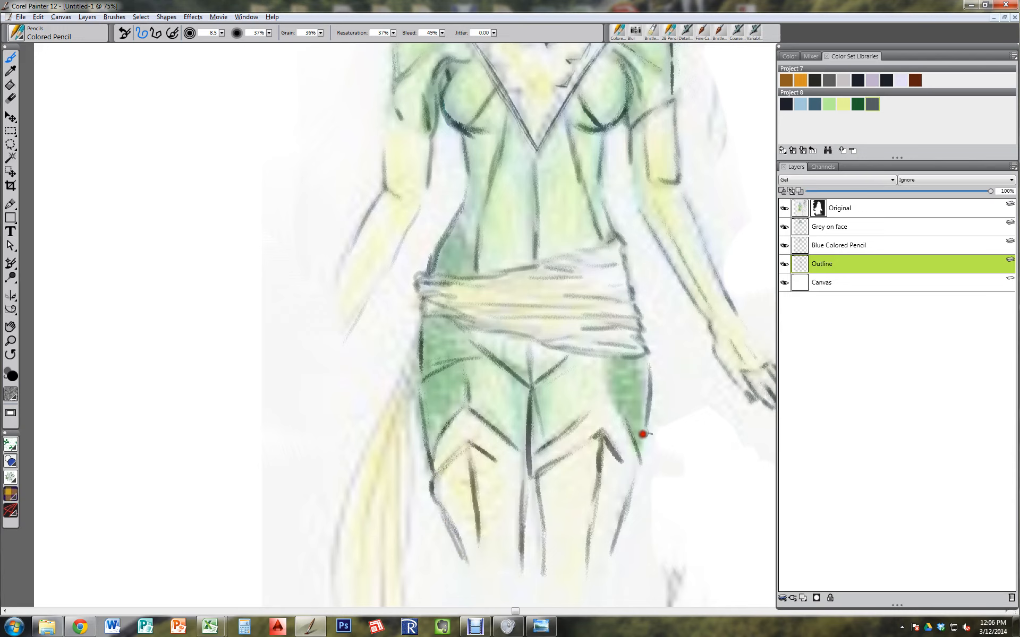
Step: Draw the curled lower ends of the hanging sash tail and the fold line rising from them
drag(380, 506, 380, 428)
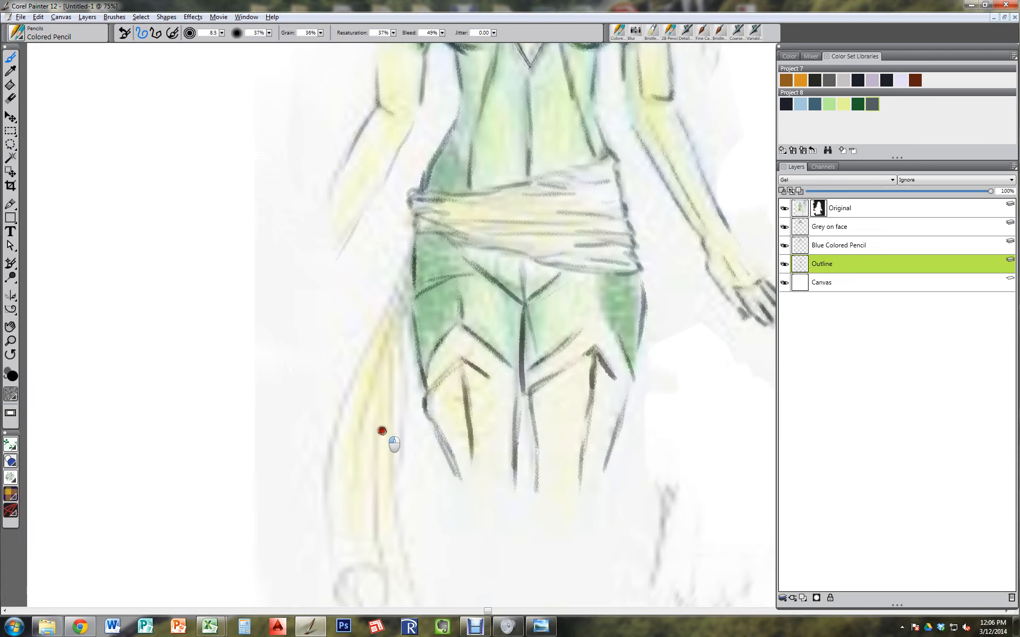
drag(380, 496, 351, 428)
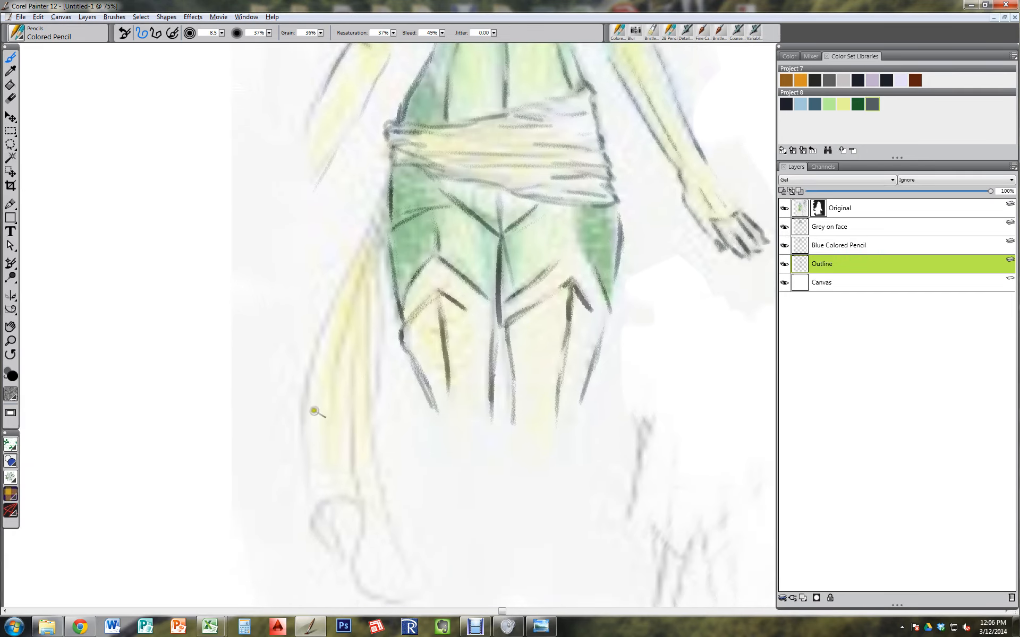
mouse_move(328, 549)
mouse_down()
mouse_move(309, 510)
mouse_move(311, 521)
mouse_move(358, 503)
mouse_move(370, 595)
mouse_up()
mouse_move(402, 560)
mouse_down()
mouse_move(353, 499)
mouse_move(387, 540)
mouse_up()
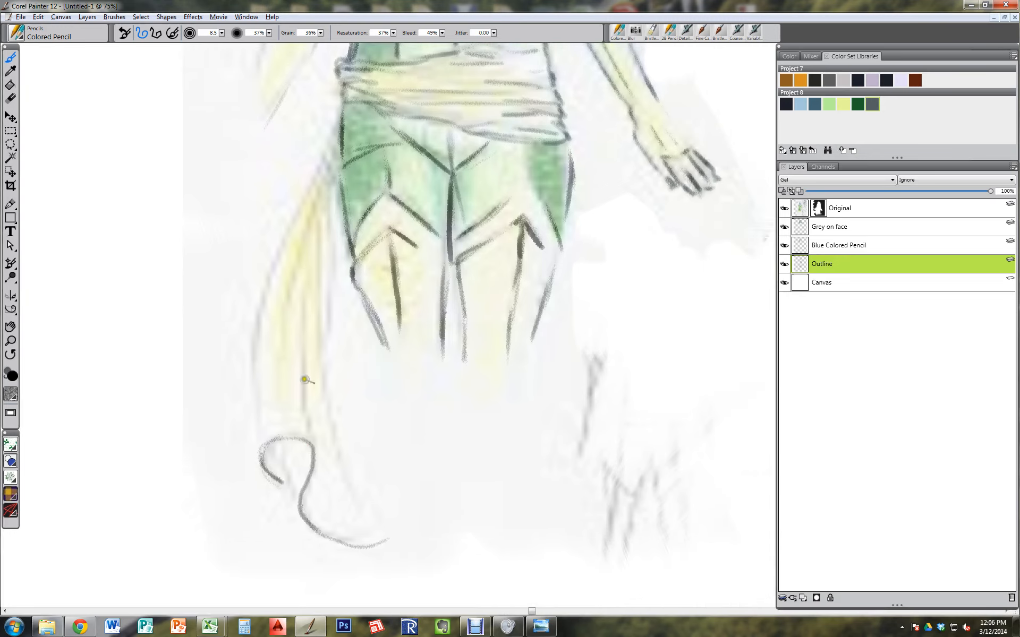
drag(316, 456, 303, 320)
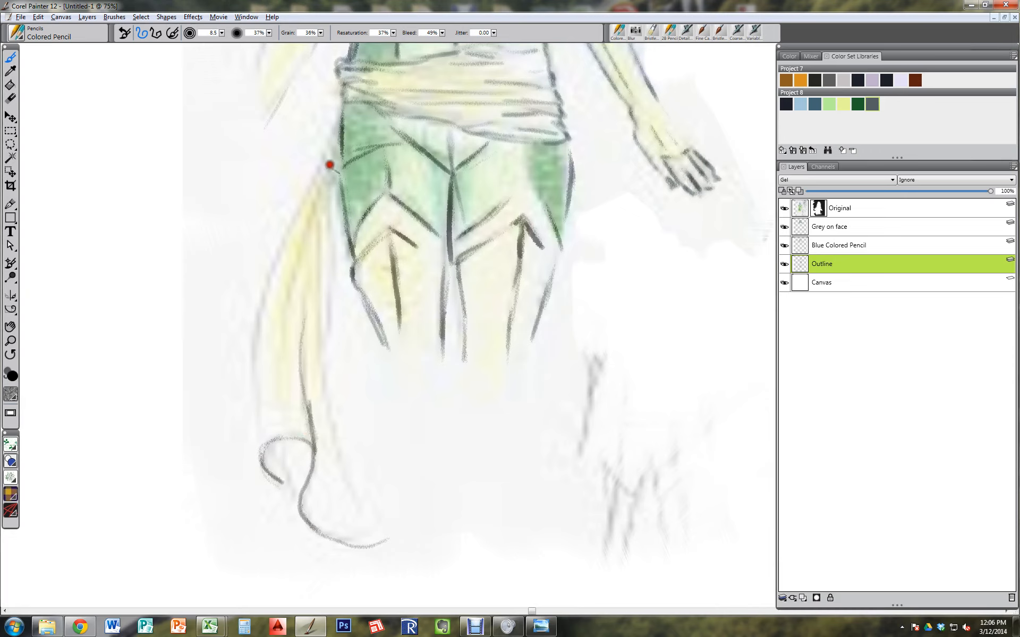
Step: Trace the hanging sash's two outer edges and its inner fold from the hip down to the curled ends
mouse_move(320, 191)
mouse_down()
mouse_move(290, 261)
mouse_move(290, 251)
mouse_move(277, 329)
mouse_move(281, 371)
mouse_up()
drag(329, 137, 298, 209)
mouse_move(279, 254)
mouse_down()
mouse_move(258, 350)
mouse_move(257, 418)
mouse_move(254, 322)
mouse_move(260, 452)
mouse_up()
mouse_move(323, 284)
mouse_down()
mouse_move(324, 332)
mouse_move(330, 215)
mouse_up()
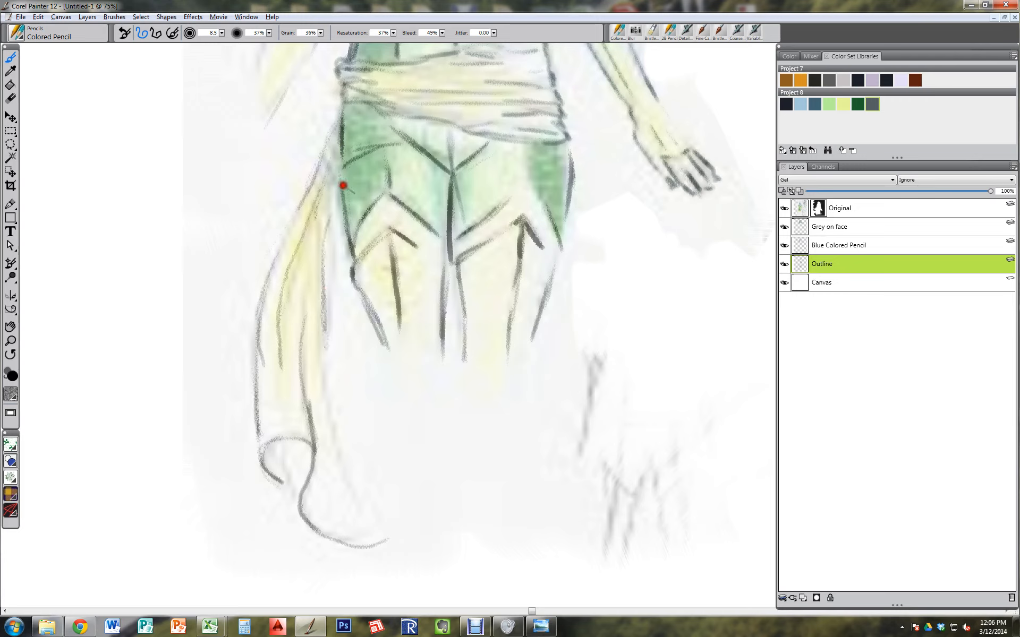
mouse_move(326, 319)
mouse_down()
mouse_move(330, 260)
mouse_move(325, 344)
mouse_up()
drag(327, 395, 347, 473)
mouse_move(329, 349)
mouse_down()
mouse_move(341, 438)
mouse_move(392, 530)
mouse_up()
Step: Erase the stray pencil stroke just inside the hanging sash's outer edge and return to the Colored Pencil
click(271, 357)
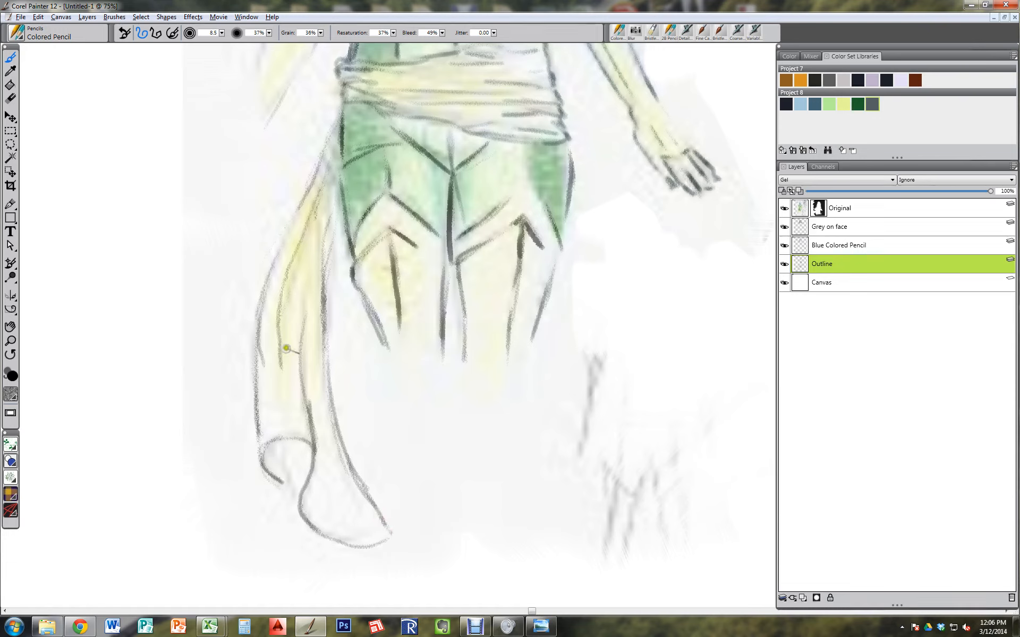
key(n)
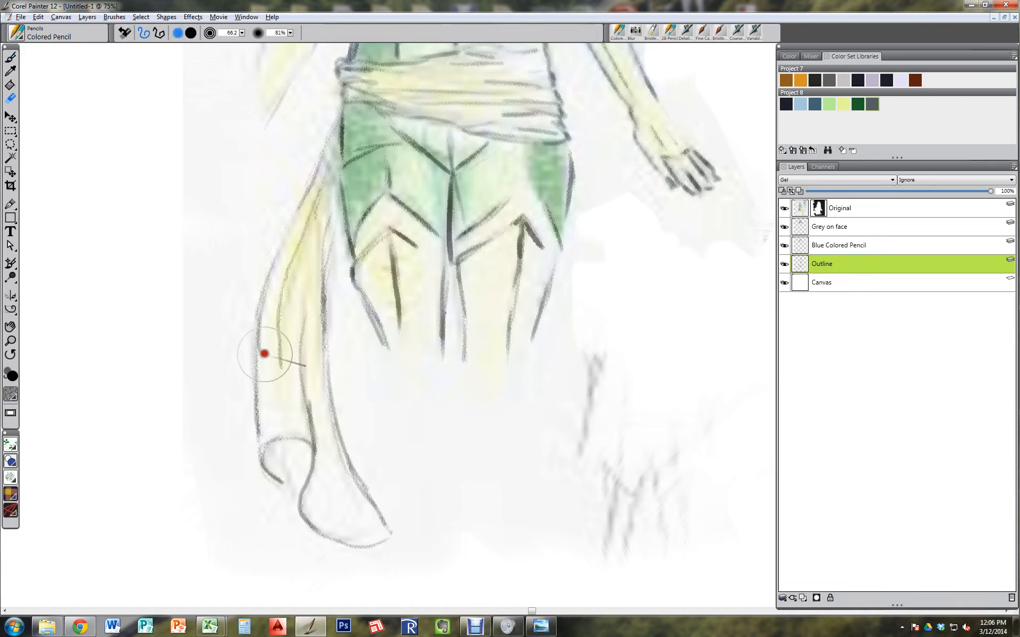
drag(264, 354, 273, 389)
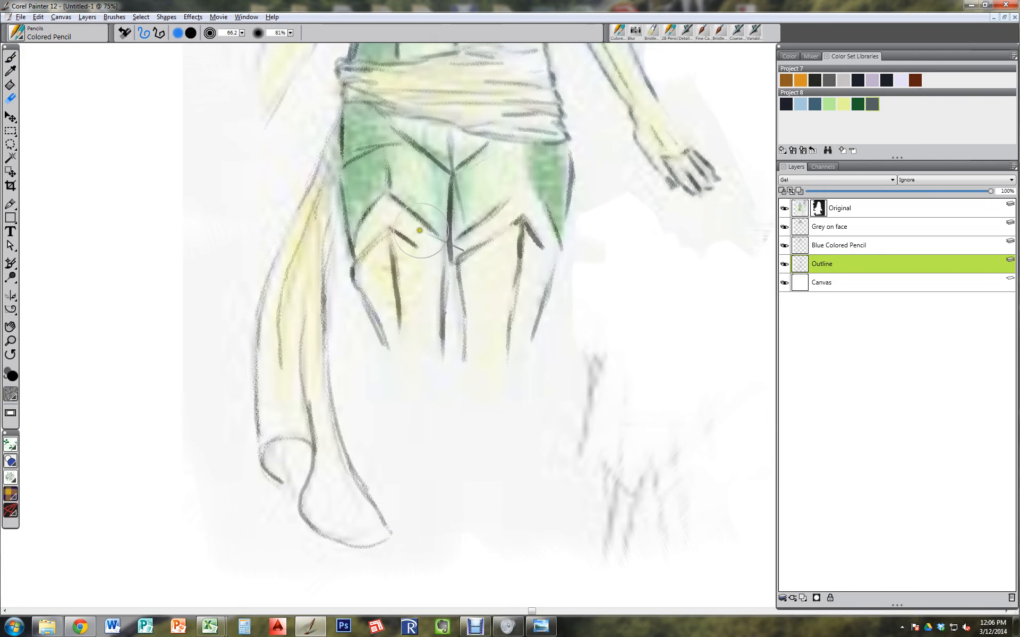
key(b)
Step: Set the pencil size to 4.1 and draw the eyebrow and dark lids of the eye on the outstretched arm's side
drag(531, 195, 500, 338)
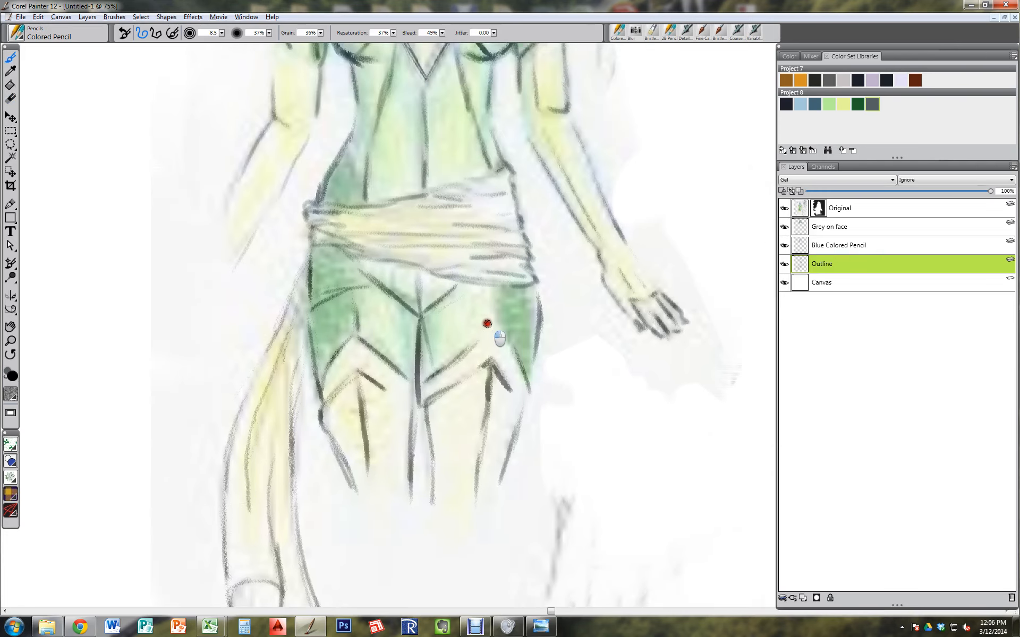
drag(468, 215, 458, 345)
drag(450, 197, 455, 278)
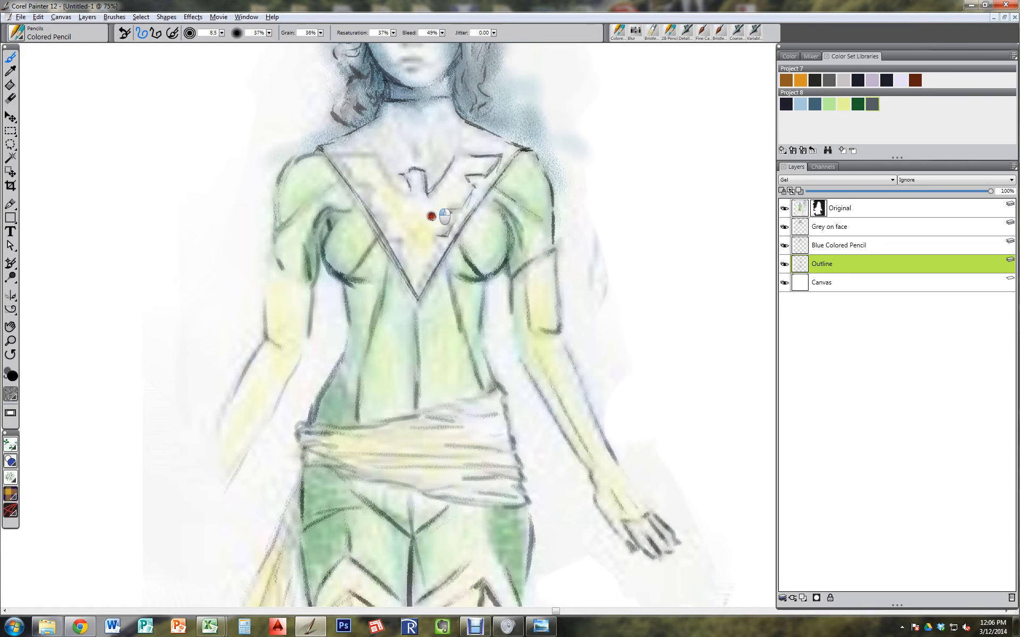
drag(431, 216, 455, 330)
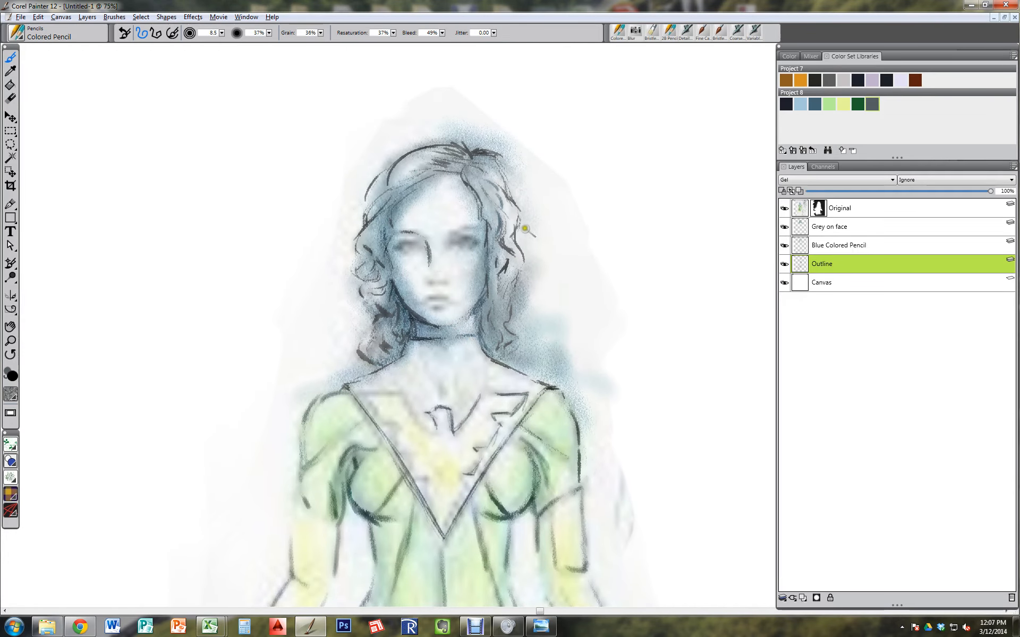
key(ctrl+plus)
key(ctrl+plus)
mouse_move(351, 205)
mouse_down()
mouse_move(414, 259)
mouse_move(424, 319)
mouse_move(467, 321)
mouse_move(465, 272)
mouse_move(460, 294)
mouse_move(471, 253)
mouse_move(494, 250)
mouse_move(460, 271)
mouse_move(536, 250)
mouse_up()
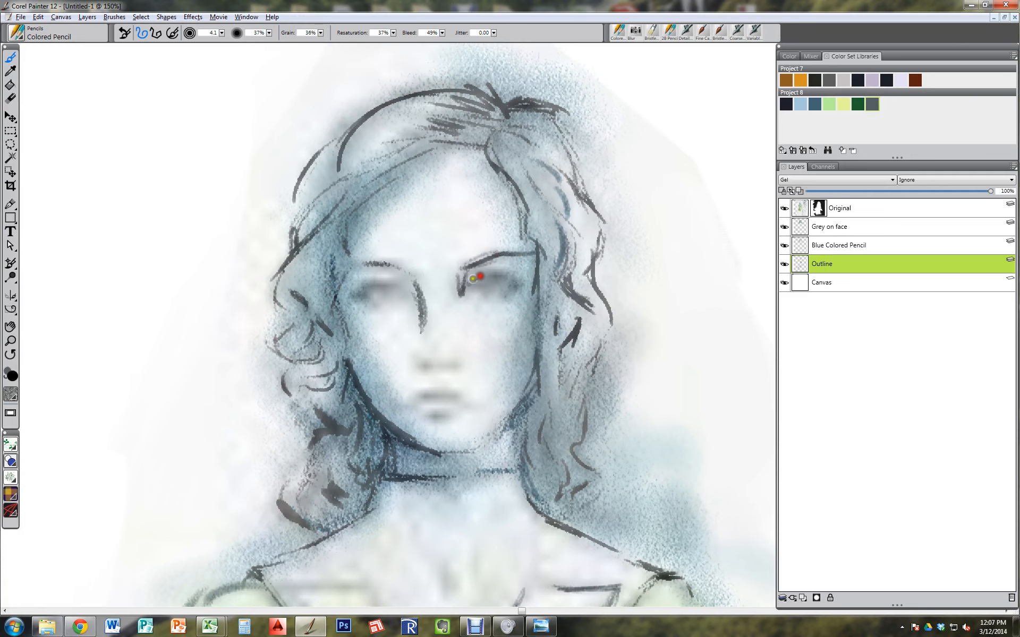
drag(472, 278, 487, 273)
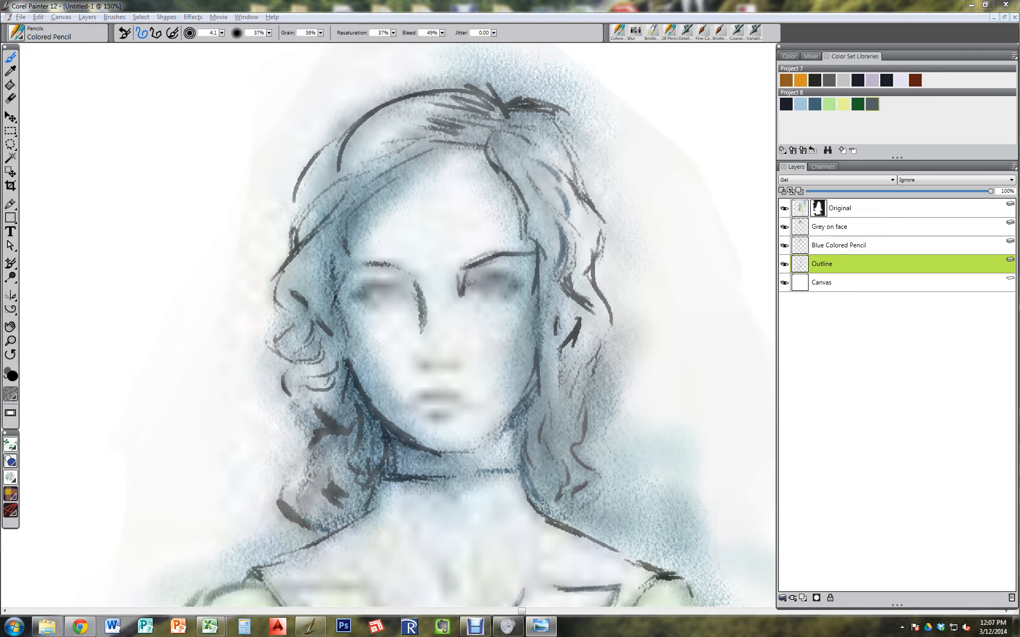
mouse_move(454, 286)
mouse_down()
mouse_move(503, 269)
mouse_move(515, 281)
mouse_move(489, 275)
mouse_move(517, 285)
mouse_move(484, 270)
mouse_move(534, 284)
mouse_move(476, 295)
mouse_move(512, 297)
mouse_up()
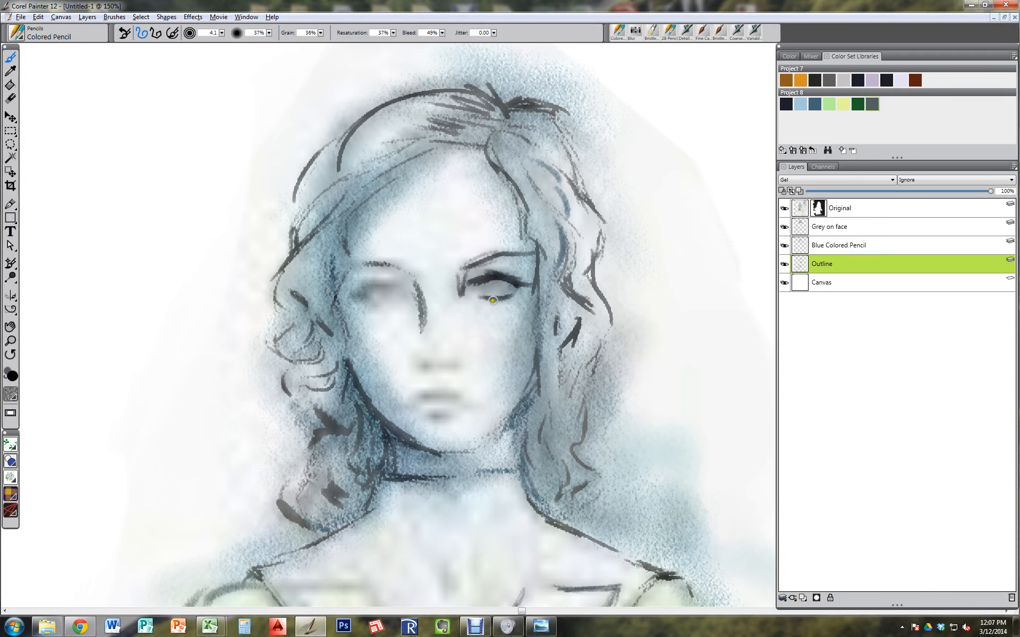
Step: Draw the dark upper lid, outer corner and lower lid of the eye on the lowered arm's side
mouse_move(350, 298)
mouse_down()
mouse_move(396, 289)
mouse_move(375, 284)
mouse_move(402, 290)
mouse_up()
drag(356, 295, 377, 303)
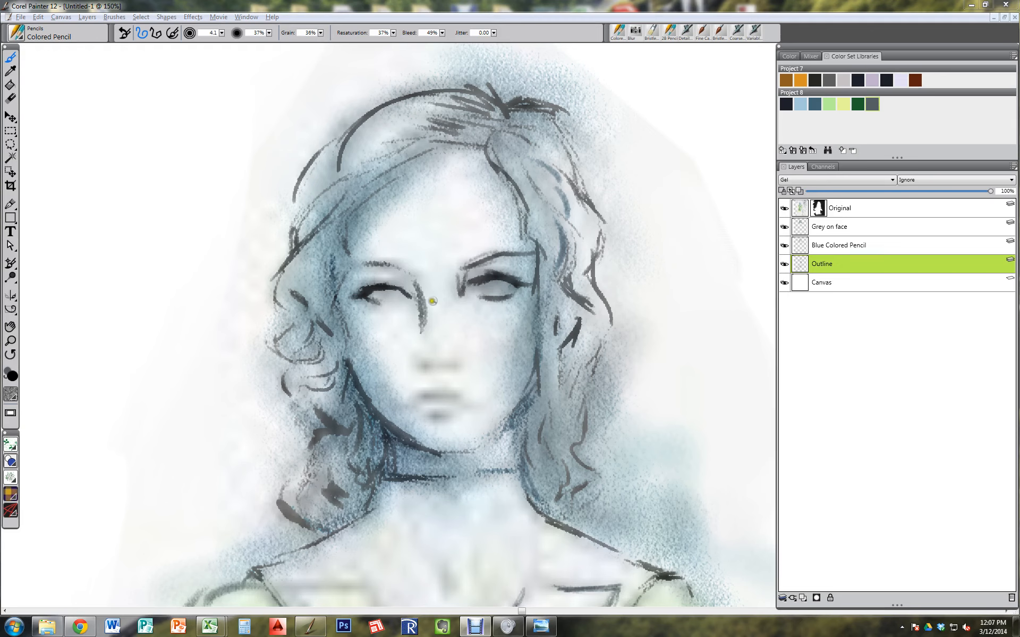
click(403, 299)
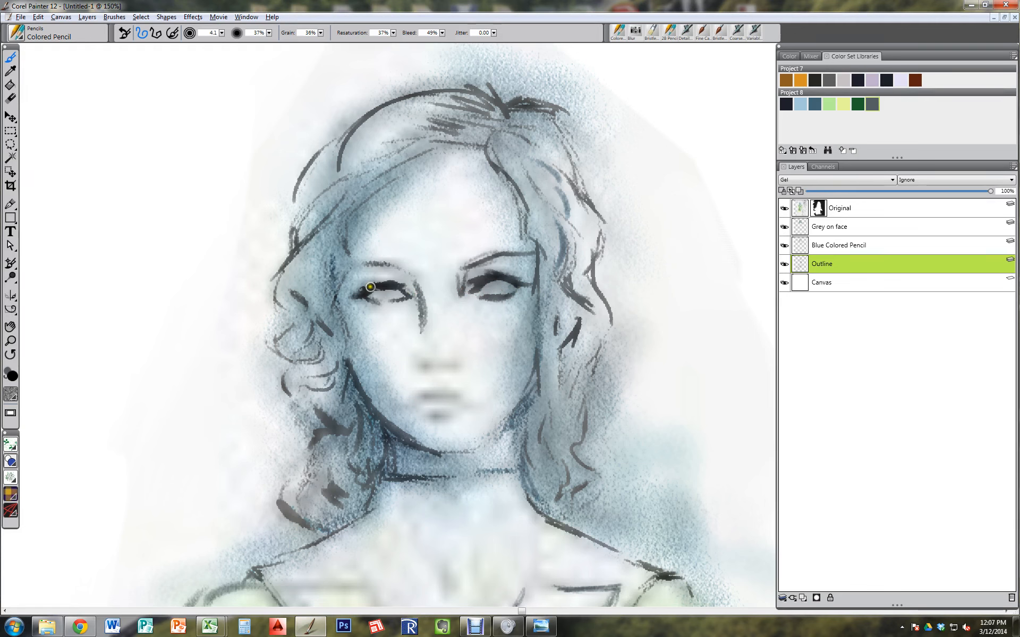
drag(369, 284, 383, 281)
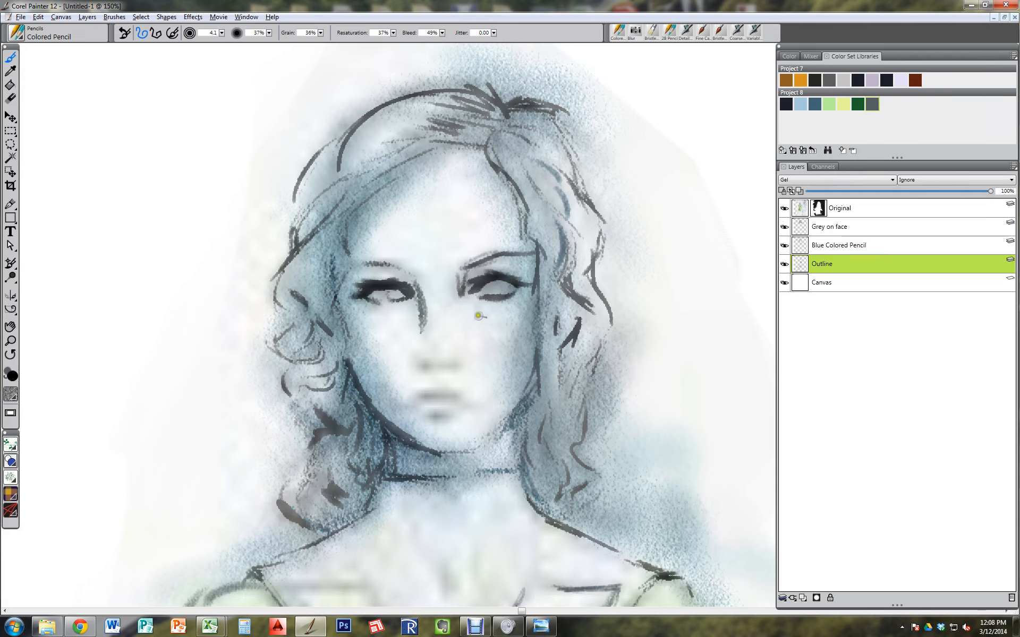
Step: Clean up the upper lid on the lowered arm's side with a size 6 eraser and pencil in both irises
key(n)
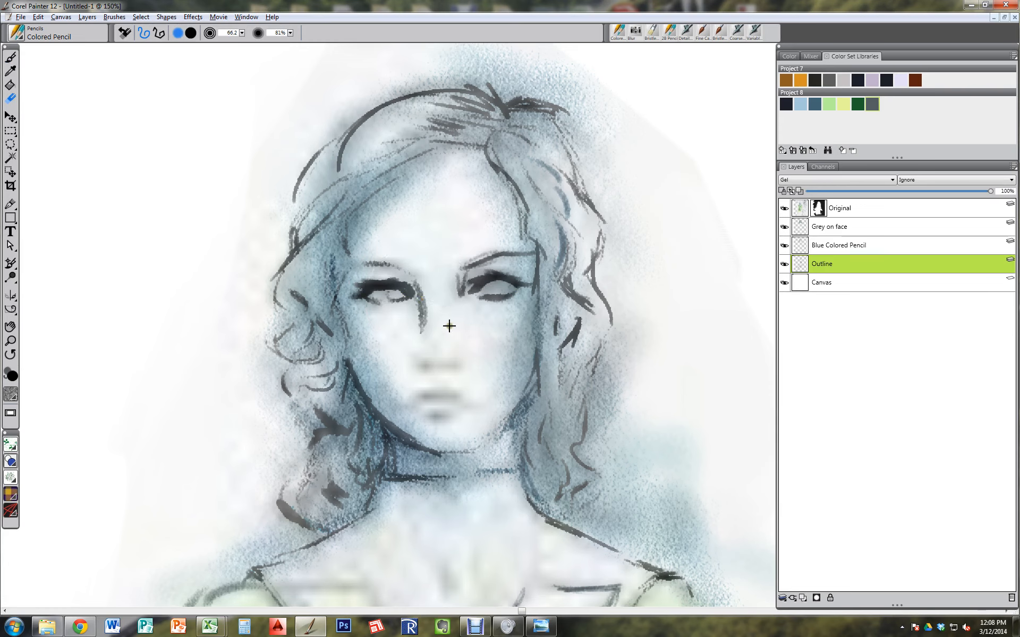
drag(447, 327, 448, 321)
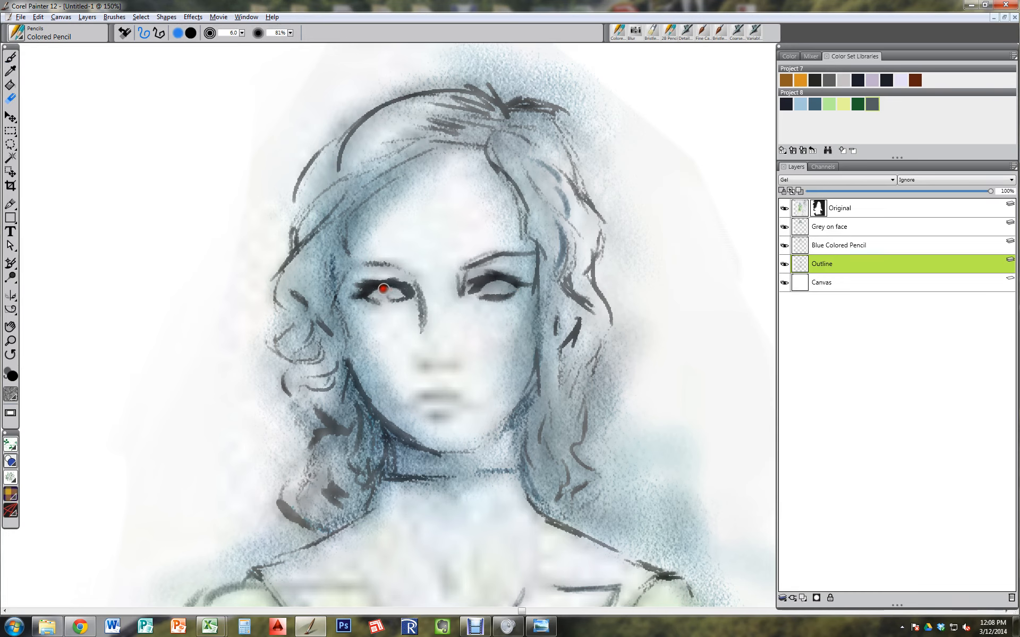
key(b)
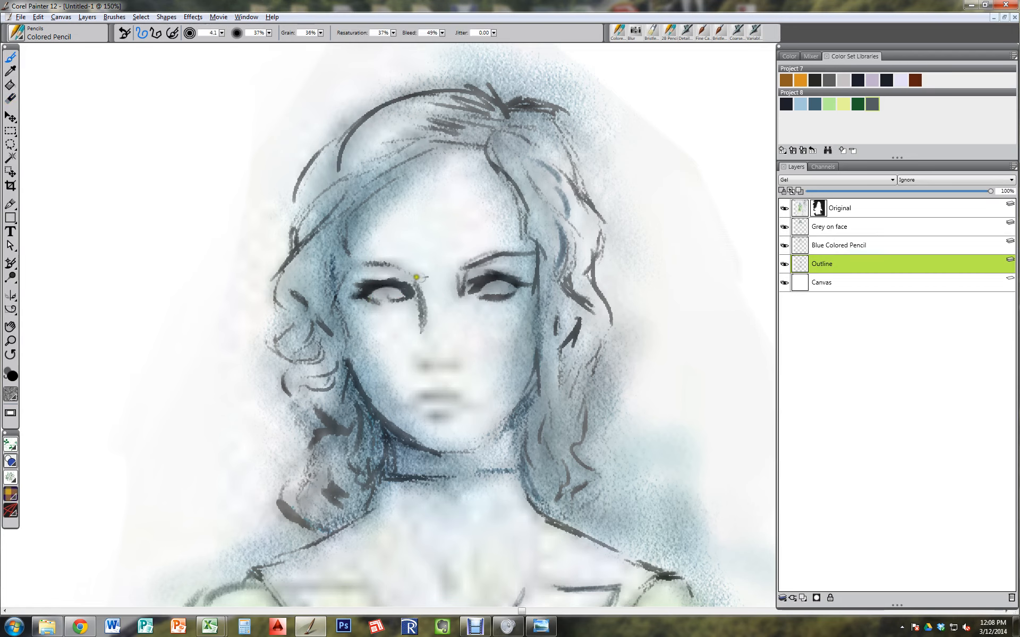
drag(384, 287, 404, 288)
mouse_move(492, 281)
mouse_down()
mouse_move(500, 289)
mouse_move(508, 282)
mouse_up()
Step: Draw the nostrils and base of the nose, the parting line of the lips and the shadow below the lower lip
drag(454, 361, 447, 361)
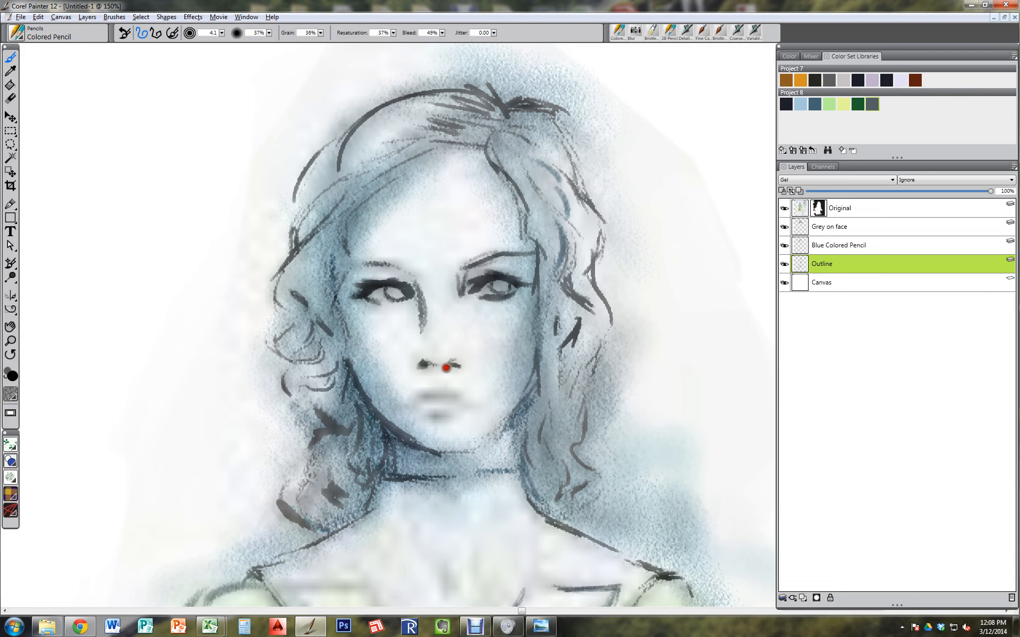
drag(430, 365, 460, 353)
mouse_move(416, 396)
mouse_down()
mouse_move(477, 404)
mouse_move(439, 417)
mouse_up()
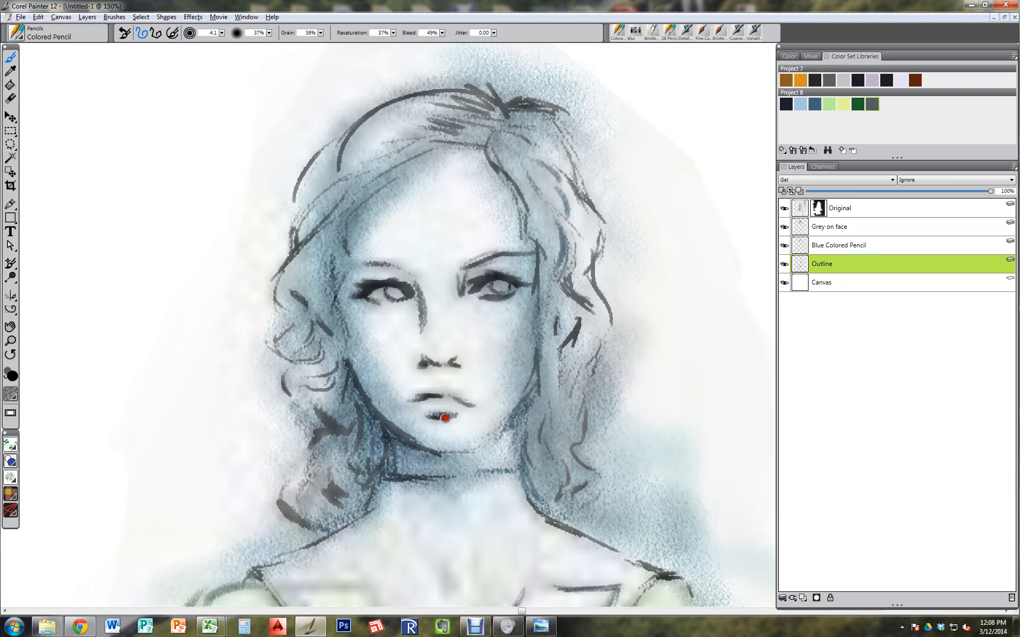
mouse_move(445, 418)
mouse_down()
mouse_move(441, 393)
mouse_move(479, 398)
mouse_up()
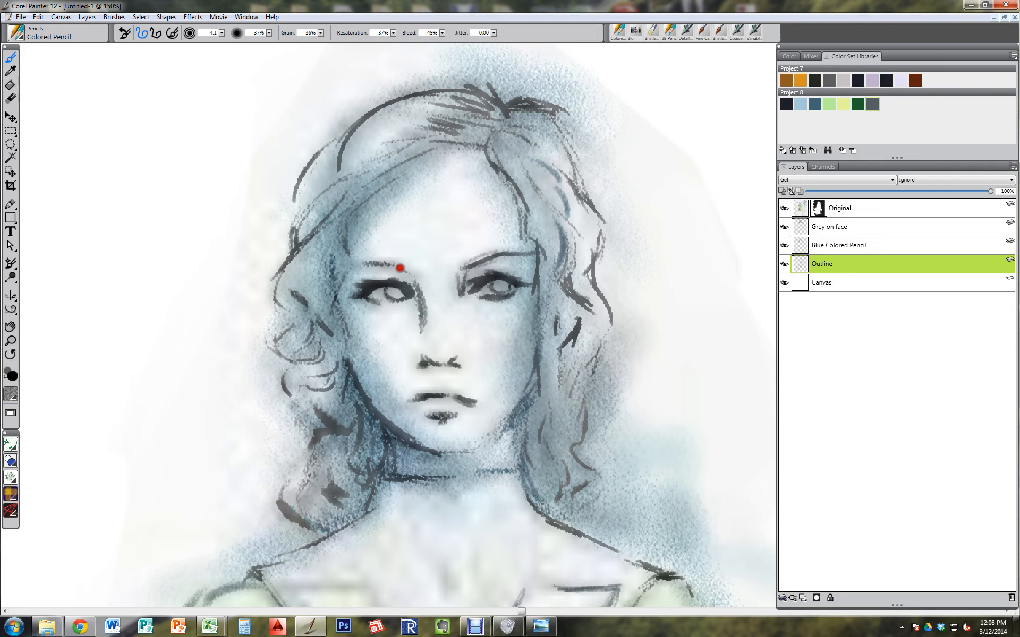
Step: Strengthen both eyebrows and the nose bridge lines, and trace the jawline on the outstretched arm's side down to the chin
drag(383, 260, 359, 265)
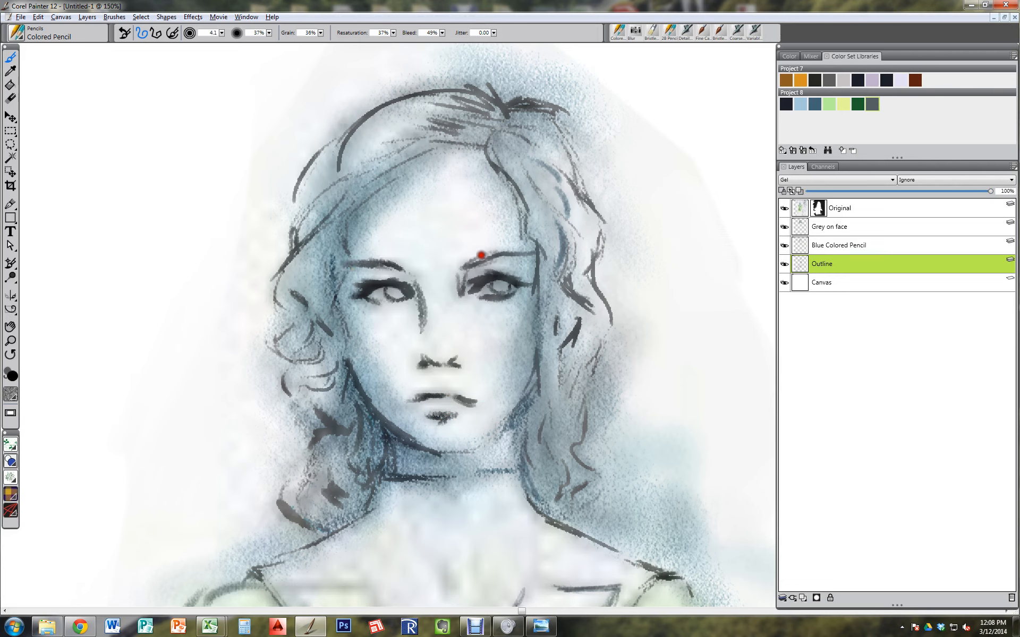
mouse_move(481, 255)
mouse_down()
mouse_move(457, 272)
mouse_move(498, 251)
mouse_move(461, 270)
mouse_move(470, 260)
mouse_move(458, 285)
mouse_move(483, 259)
mouse_move(460, 270)
mouse_move(456, 314)
mouse_move(424, 331)
mouse_up()
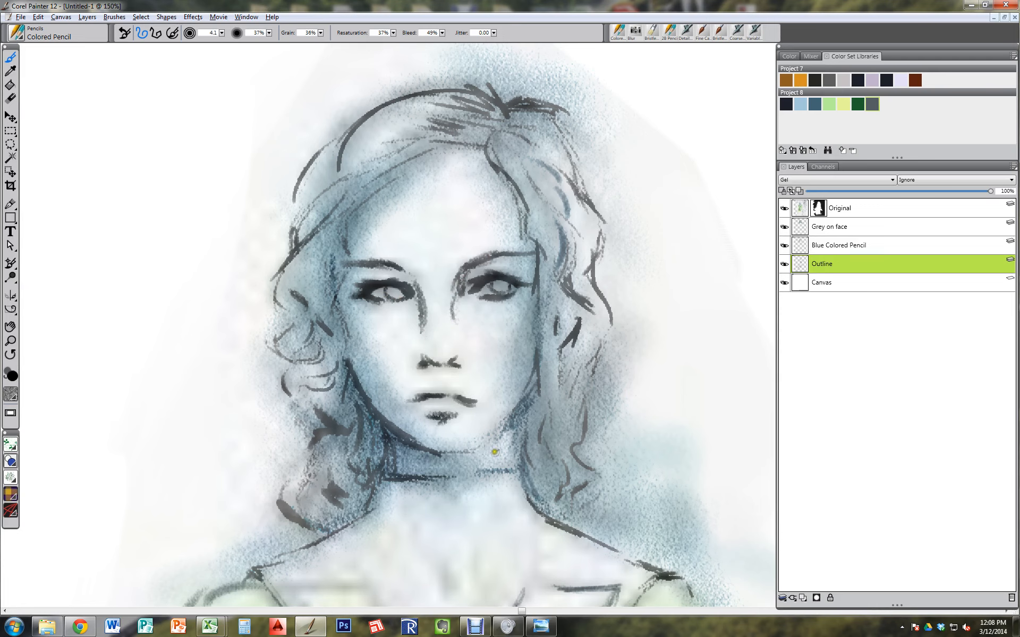
mouse_move(468, 446)
mouse_down()
mouse_move(504, 424)
mouse_move(474, 441)
mouse_move(527, 400)
mouse_move(481, 435)
mouse_move(549, 364)
mouse_move(496, 415)
mouse_up()
mouse_move(532, 371)
mouse_down()
mouse_move(500, 425)
mouse_move(467, 448)
mouse_up()
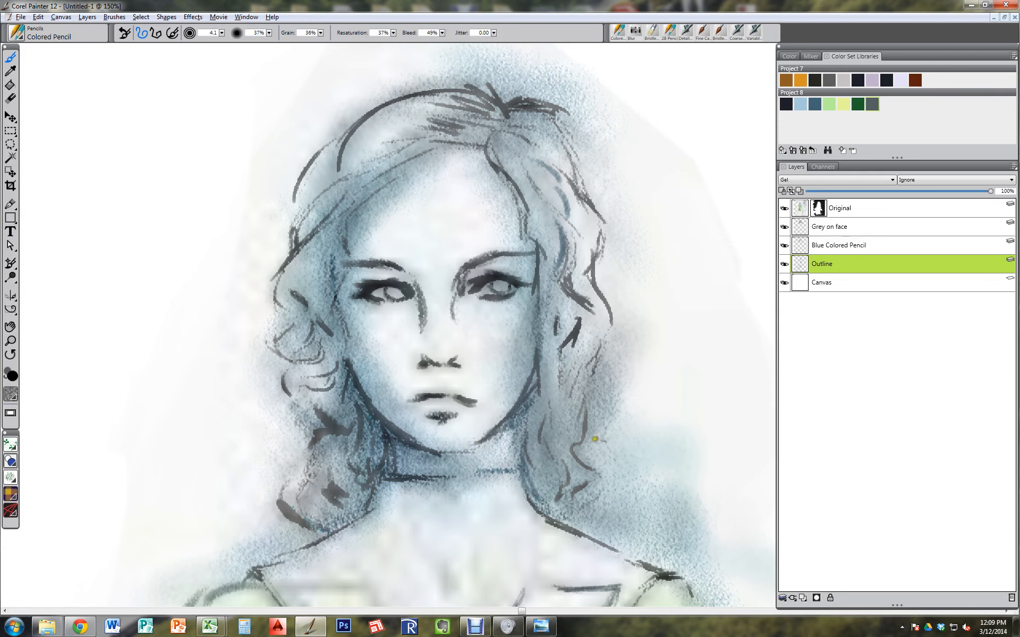
Step: Set the Original layer's opacity to 56%
click(899, 207)
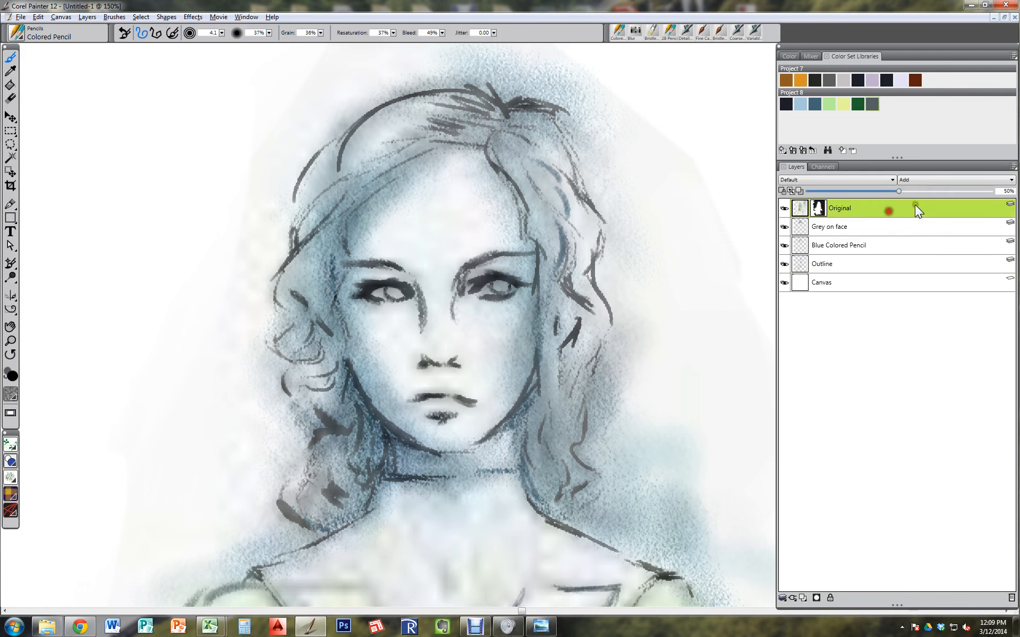
click(948, 191)
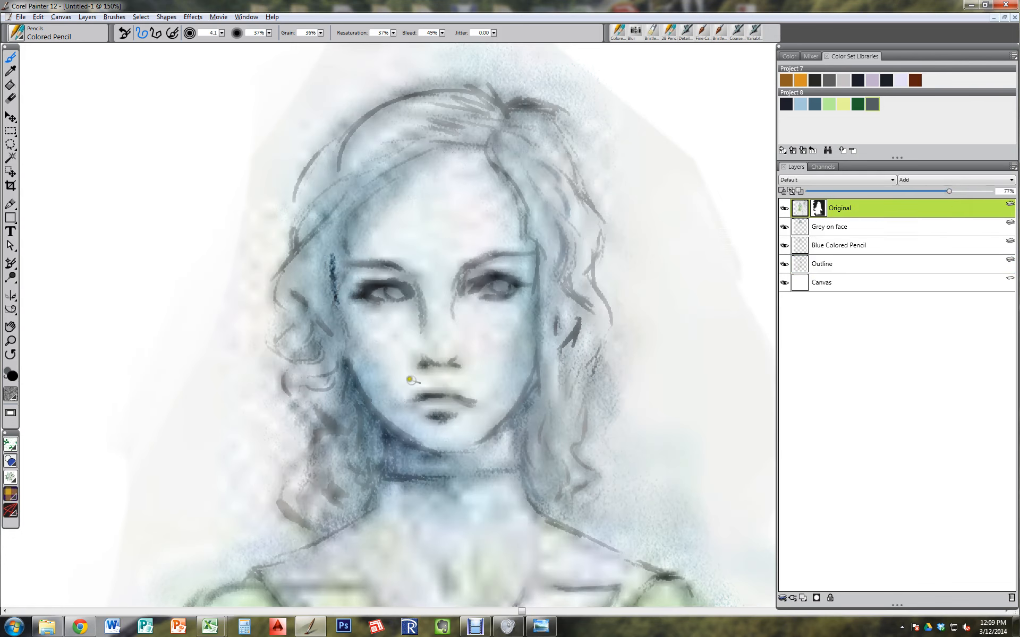
mouse_move(919, 191)
mouse_down()
mouse_move(892, 190)
mouse_move(918, 189)
mouse_move(909, 190)
mouse_up()
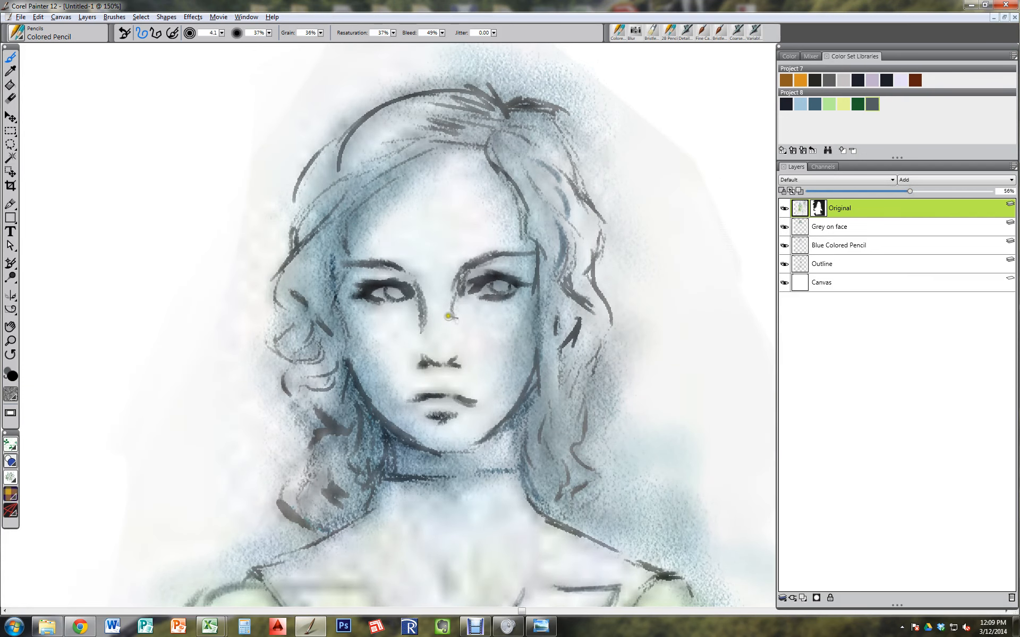
Step: Draw two short throat strokes above the chest emblem, try darkening the neck and choker edge, and undo those neck strokes
drag(492, 477, 496, 308)
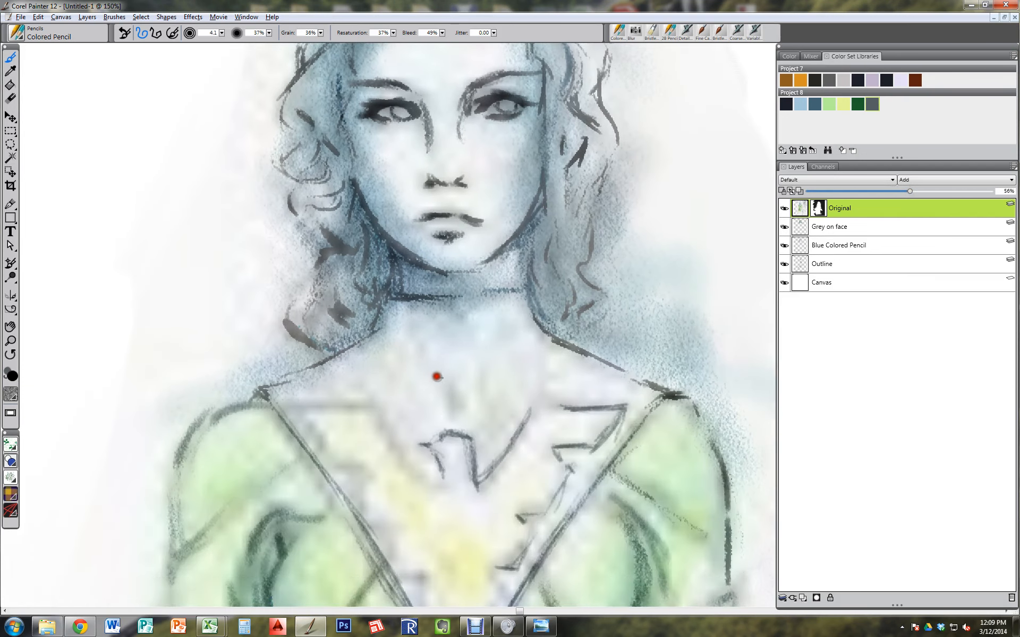
mouse_move(451, 395)
mouse_down()
mouse_move(454, 411)
mouse_move(481, 376)
mouse_move(481, 401)
mouse_up()
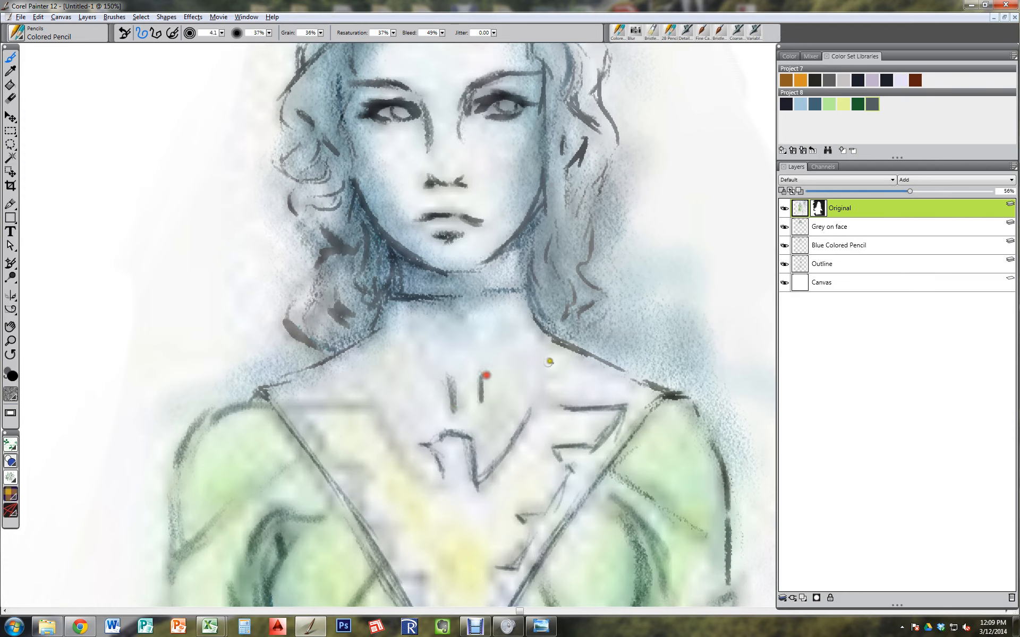
mouse_move(541, 330)
mouse_down()
mouse_move(547, 342)
mouse_move(530, 288)
mouse_move(473, 291)
mouse_move(582, 354)
mouse_up()
click(846, 228)
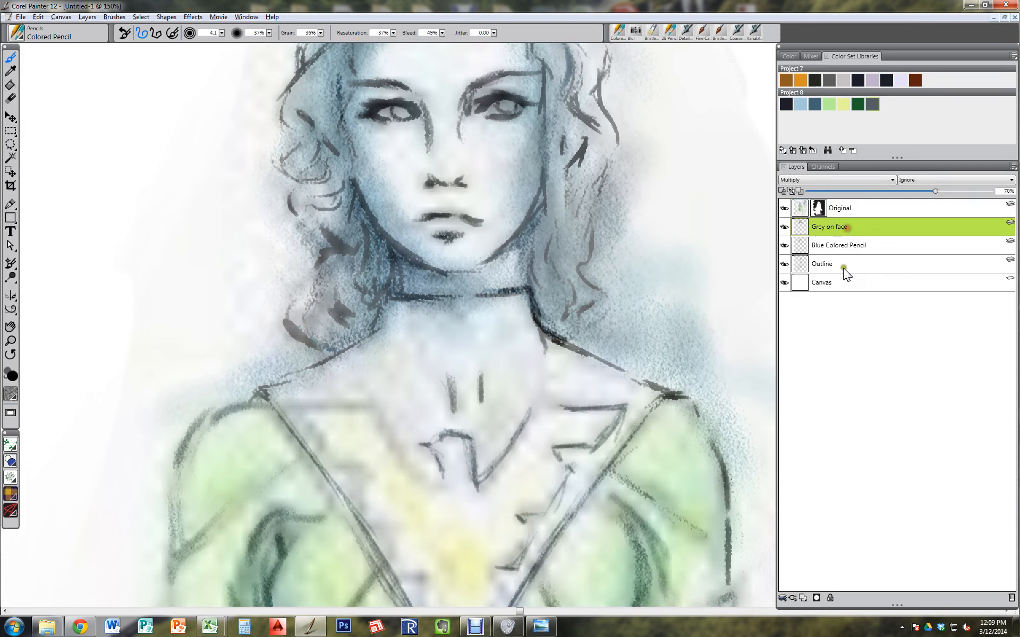
click(899, 210)
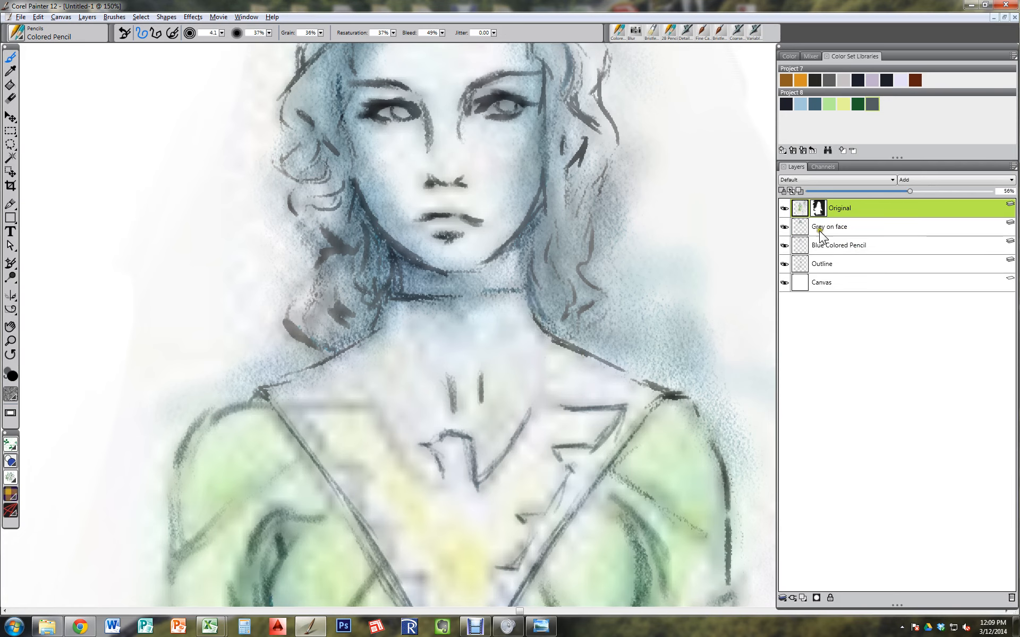
Step: Lock the Original layer and retrace the choker and neck edge toward the right shoulder on the Outline layer
click(1010, 212)
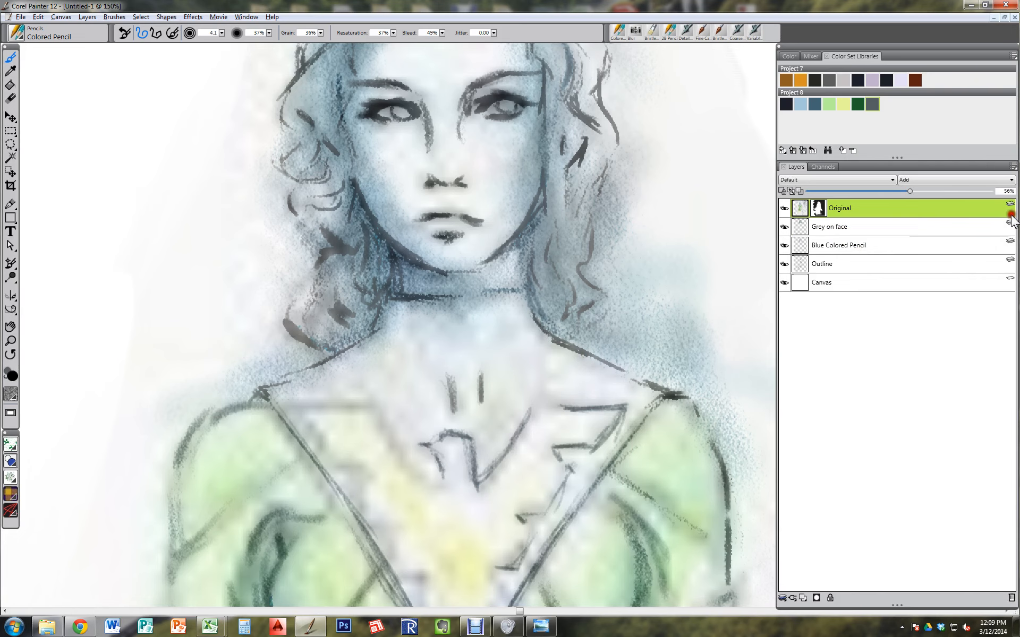
click(849, 264)
mouse_move(484, 292)
mouse_down()
mouse_move(528, 280)
mouse_move(555, 329)
mouse_up()
Step: Compare the traced lines with the sketch by hiding and showing the Original layer
click(784, 209)
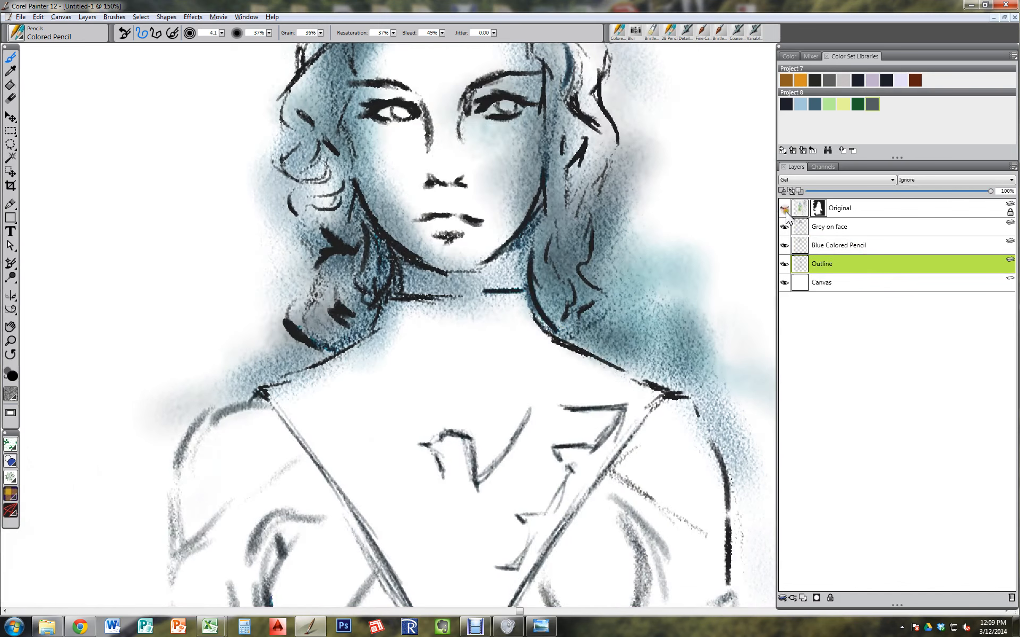
click(785, 208)
click(792, 213)
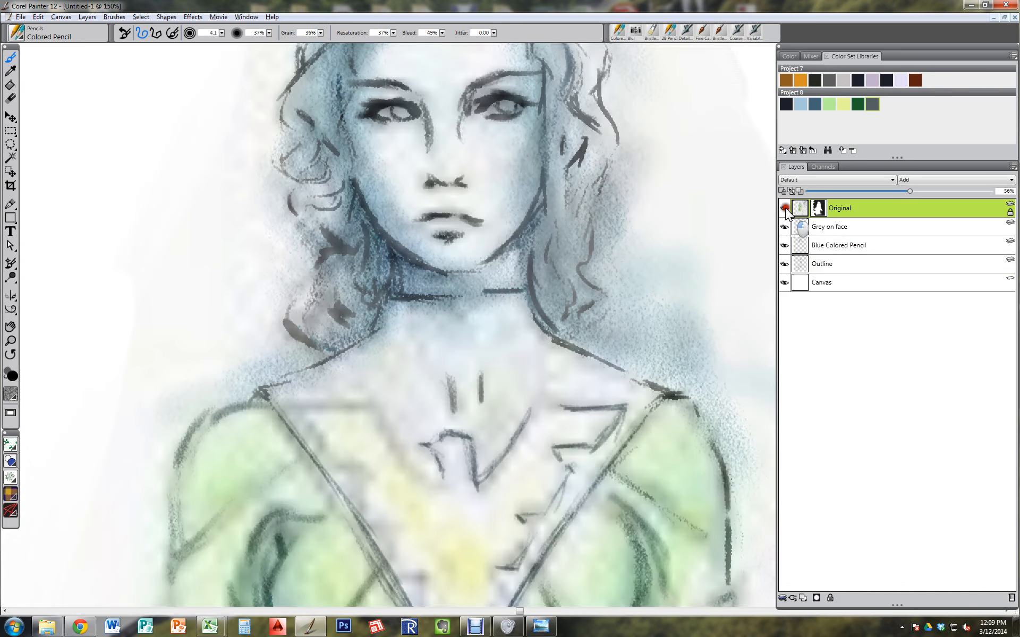
click(785, 209)
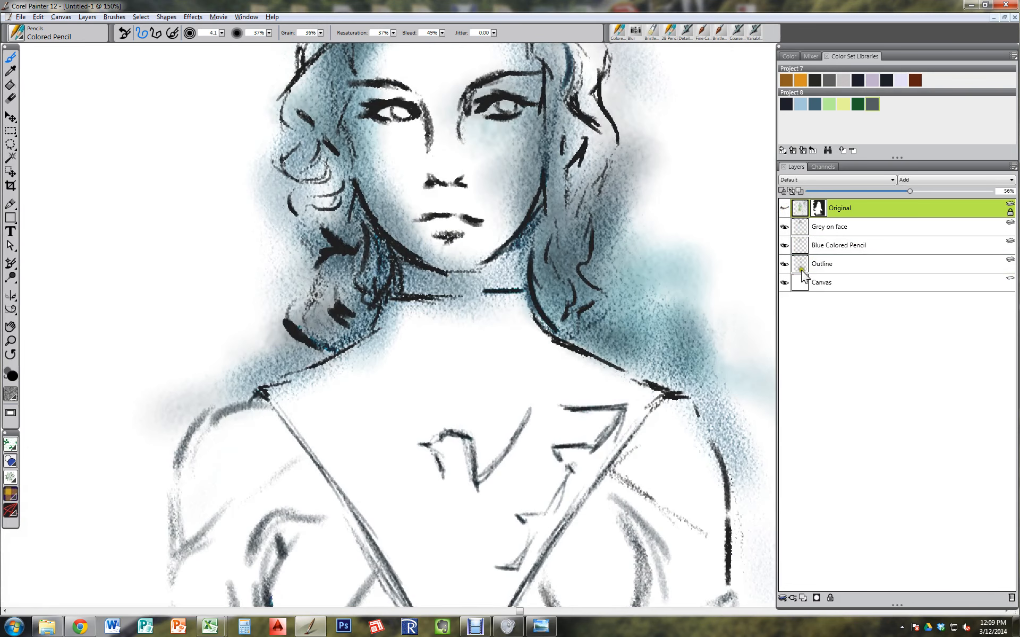
click(785, 208)
click(784, 209)
Step: Darken the right neck contour down past the shoulder line on the Outline layer and show the Original layer again
click(824, 269)
mouse_move(527, 291)
mouse_down()
mouse_move(564, 336)
mouse_move(547, 355)
mouse_up()
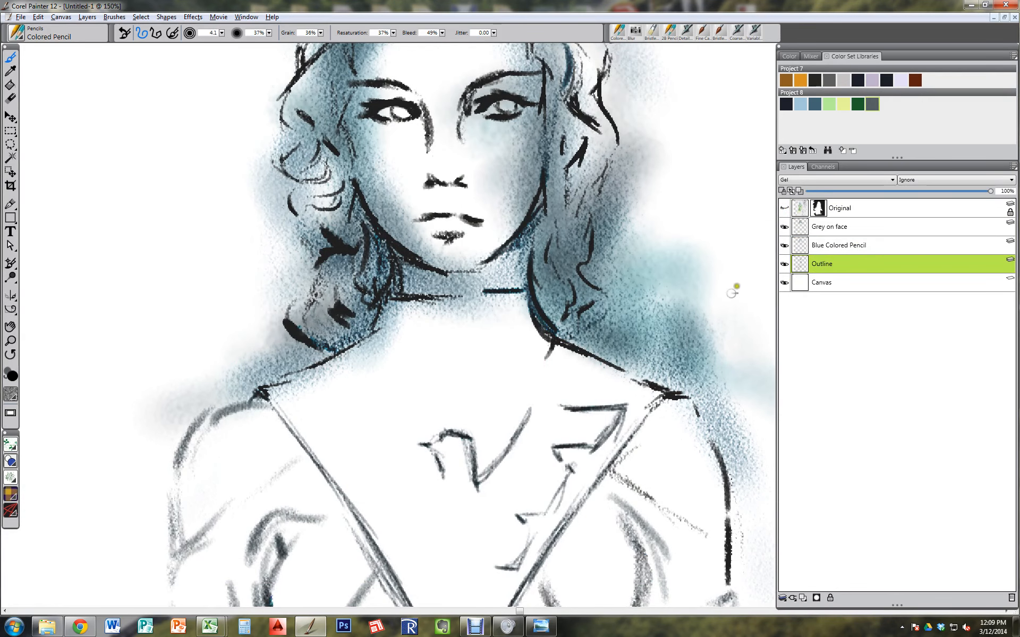
click(785, 208)
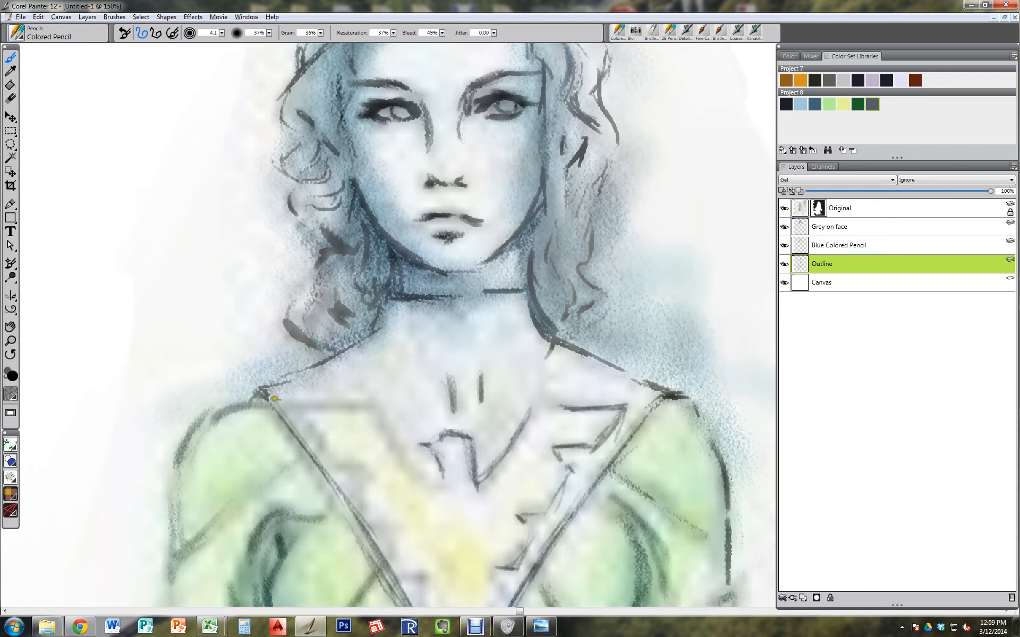
Step: Trace the chest emblem's left wing, covering its notched outer edge and its upper edge down to the bird's head
mouse_move(291, 401)
mouse_down()
mouse_move(329, 463)
mouse_move(321, 454)
mouse_move(338, 471)
mouse_move(361, 471)
mouse_move(363, 519)
mouse_move(362, 487)
mouse_move(399, 565)
mouse_up()
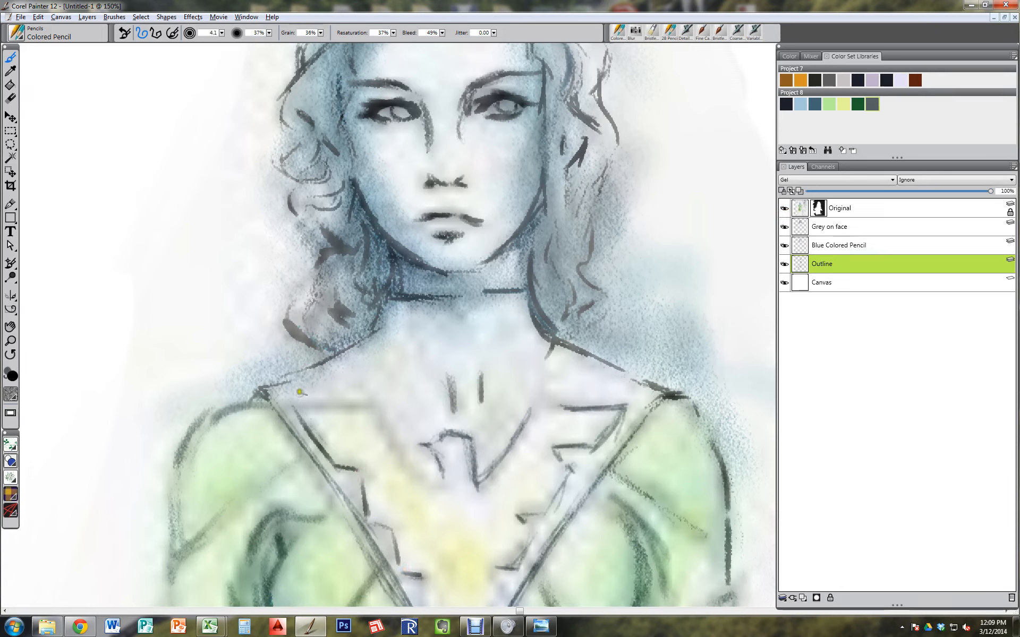
mouse_move(293, 405)
mouse_down()
mouse_move(376, 411)
mouse_move(417, 455)
mouse_move(407, 467)
mouse_move(391, 439)
mouse_move(423, 484)
mouse_move(438, 460)
mouse_move(431, 485)
mouse_up()
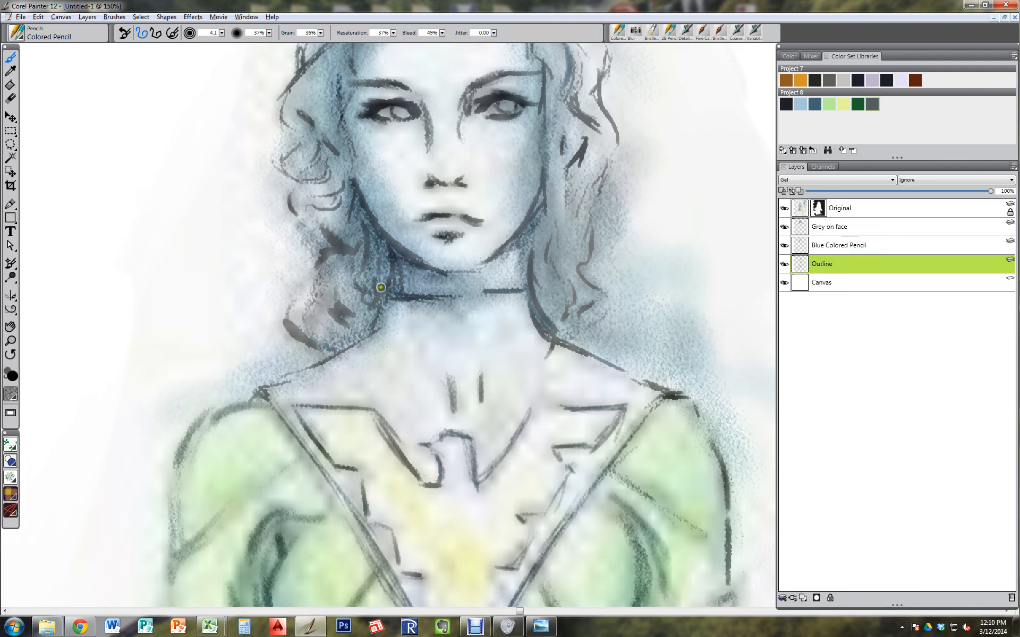
Step: Trace the left neck contour and both shoulder lines, and add the small collarbone marks and throat lines
mouse_move(393, 297)
mouse_down()
mouse_move(374, 349)
mouse_move(391, 300)
mouse_move(362, 350)
mouse_move(376, 347)
mouse_move(332, 349)
mouse_move(362, 346)
mouse_move(279, 377)
mouse_up()
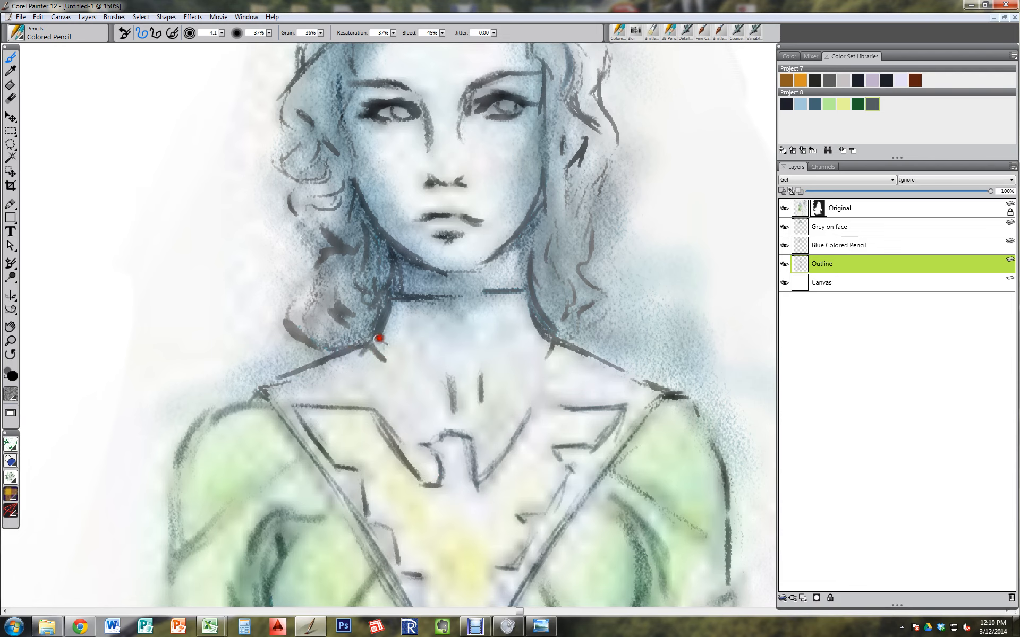
mouse_move(554, 331)
mouse_down()
mouse_move(531, 298)
mouse_move(551, 340)
mouse_move(537, 354)
mouse_move(553, 342)
mouse_move(620, 375)
mouse_up()
mouse_move(451, 410)
mouse_down()
mouse_move(455, 371)
mouse_move(442, 367)
mouse_move(453, 404)
mouse_move(511, 383)
mouse_move(481, 383)
mouse_up()
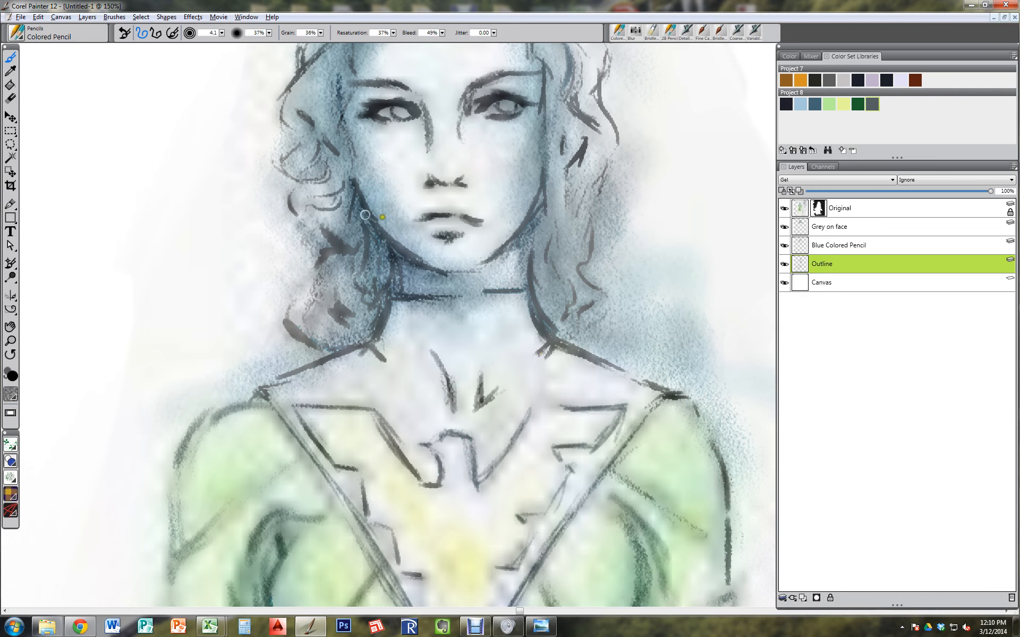
Step: Outline the lower hair curls on both sides of the neck, above the shoulders
mouse_move(539, 231)
mouse_down()
mouse_move(530, 253)
mouse_move(582, 315)
mouse_move(607, 318)
mouse_move(589, 350)
mouse_move(581, 340)
mouse_move(613, 317)
mouse_move(618, 285)
mouse_move(594, 260)
mouse_up()
mouse_move(607, 213)
mouse_down()
mouse_move(614, 153)
mouse_move(619, 203)
mouse_move(607, 232)
mouse_move(615, 277)
mouse_up()
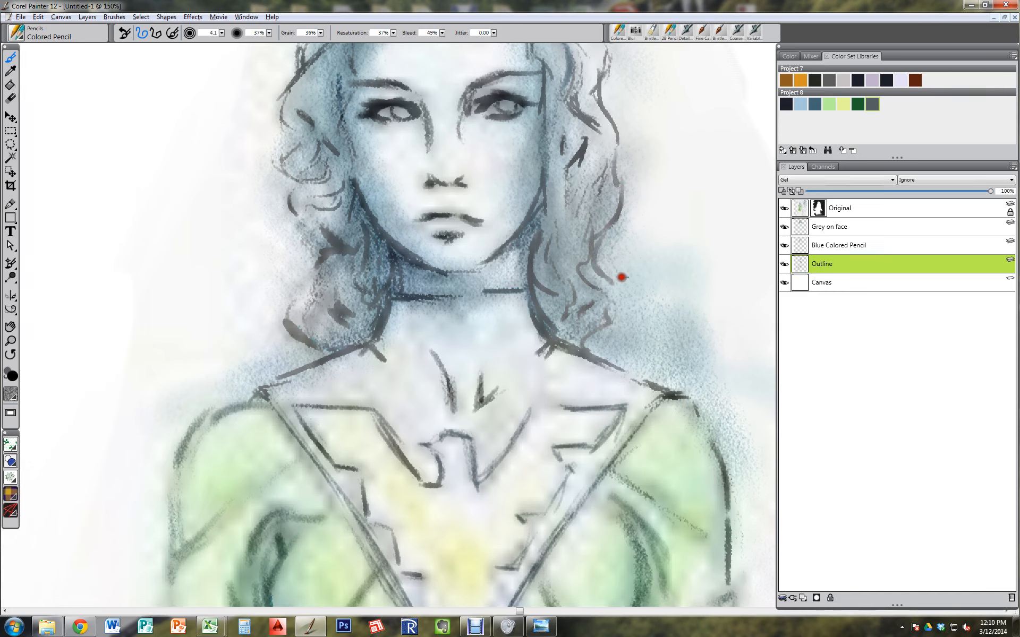
mouse_move(294, 249)
mouse_down()
mouse_move(287, 298)
mouse_move(312, 285)
mouse_move(310, 260)
mouse_move(314, 330)
mouse_up()
Step: Trace the notched lower edges of the chest emblem down toward the point of the V neckline
scroll(487, 268, down, 6)
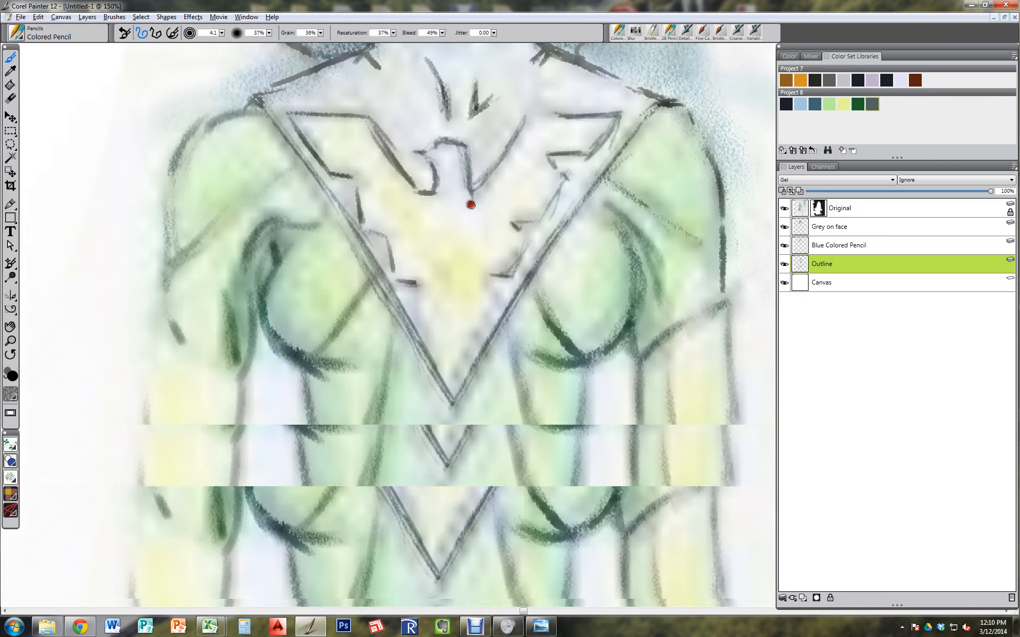
mouse_move(415, 282)
mouse_down()
mouse_move(420, 320)
mouse_move(445, 355)
mouse_move(467, 353)
mouse_move(498, 303)
mouse_move(466, 376)
mouse_move(456, 211)
mouse_up()
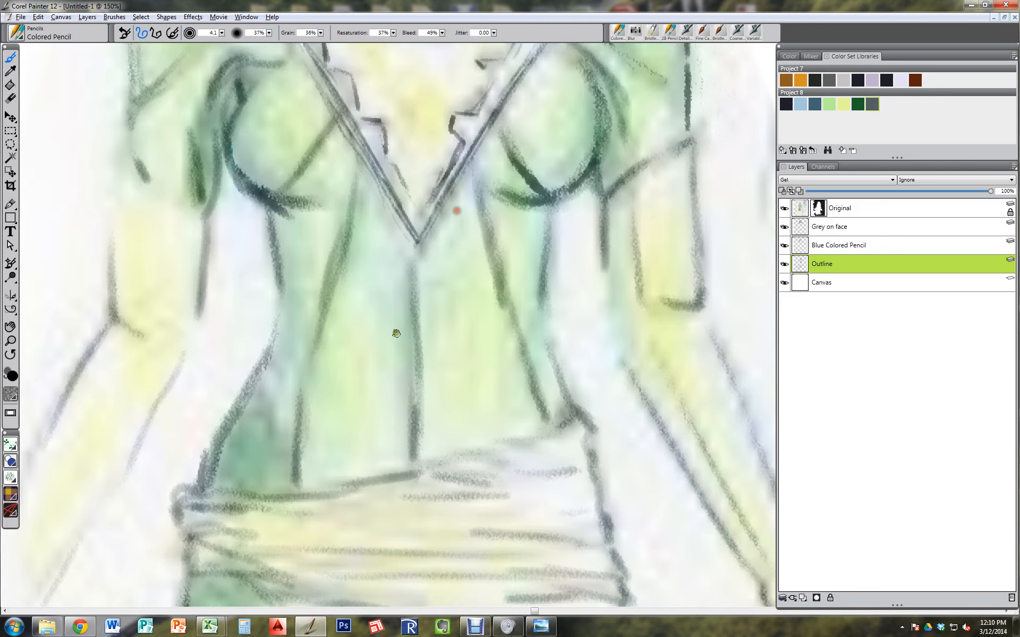
Step: Draw the hanging sash's inner edge as a curve from the hip down beside the thigh
drag(367, 340, 384, 314)
mouse_move(430, 383)
mouse_down()
mouse_move(408, 255)
mouse_move(404, 264)
mouse_move(406, 168)
mouse_up()
drag(351, 422, 409, 280)
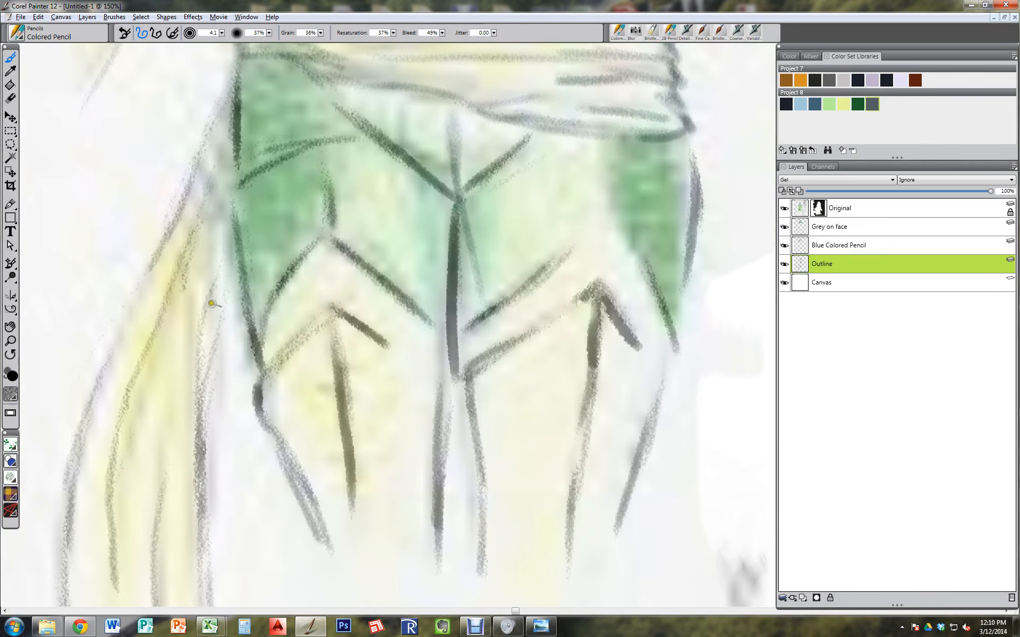
drag(197, 326, 234, 233)
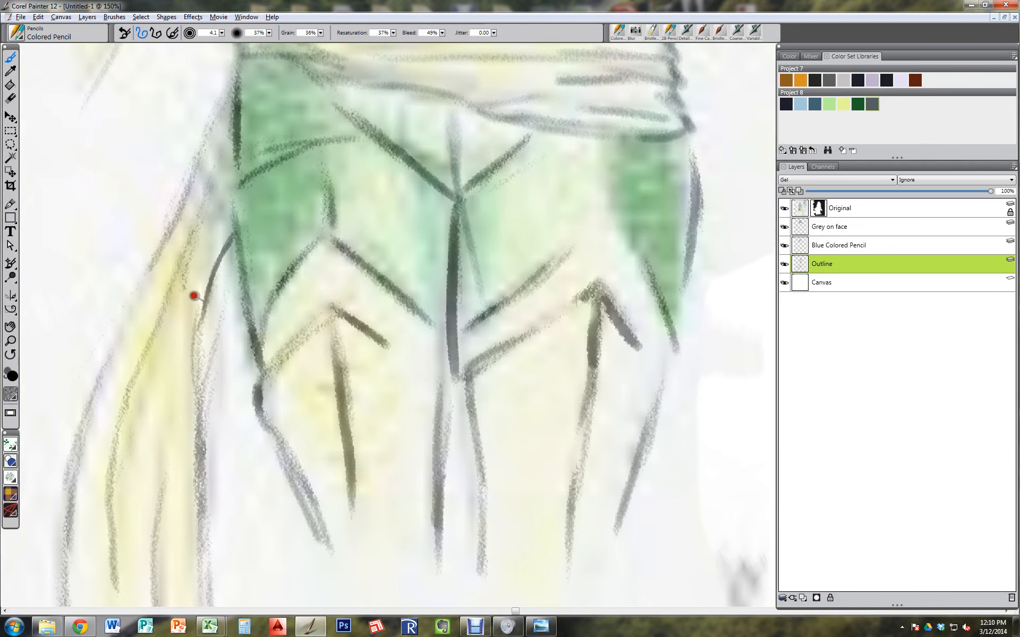
drag(194, 296, 192, 439)
Step: Curve the left thigh's upper chevron line into the outer leg contour and erase the surplus lines at the joint
mouse_move(264, 371)
mouse_down()
mouse_move(271, 298)
mouse_move(267, 330)
mouse_up()
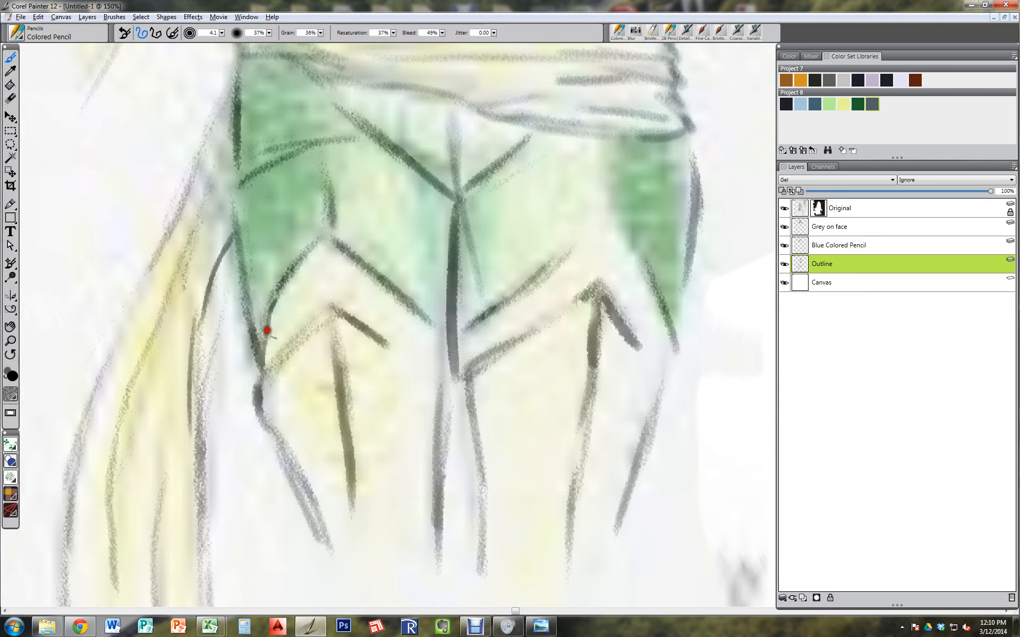
drag(284, 283, 257, 358)
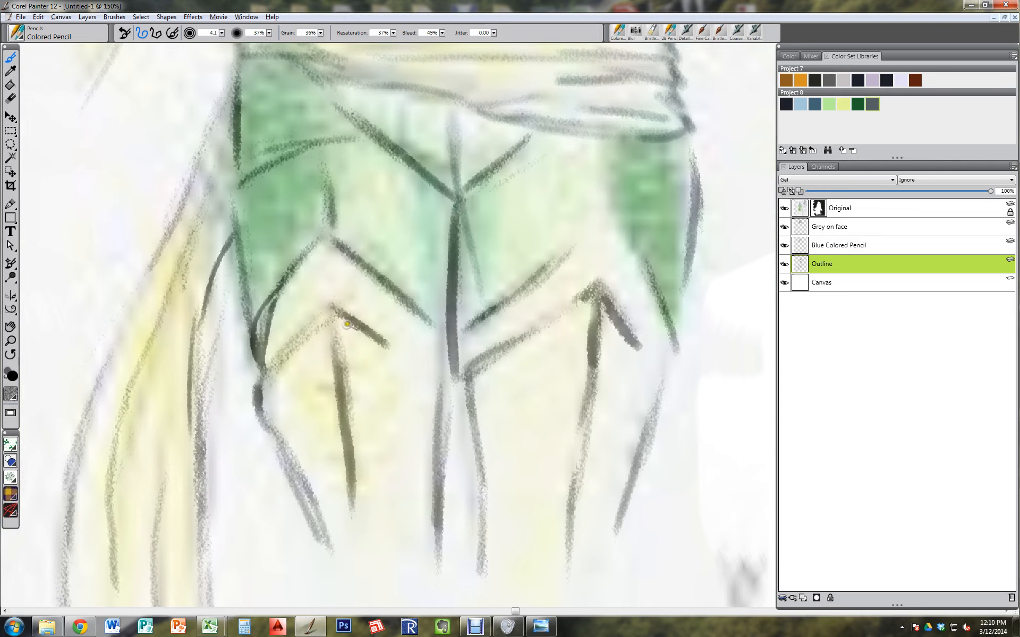
key(n)
mouse_move(278, 309)
mouse_down()
mouse_move(273, 441)
mouse_move(243, 395)
mouse_move(264, 431)
mouse_move(248, 388)
mouse_move(266, 394)
mouse_move(272, 371)
mouse_move(256, 386)
mouse_move(285, 428)
mouse_up()
Step: Darken the left thigh's outer contour around and below the chevrons, and thin the heavy overlap with the Eraser
key(b)
drag(255, 391, 295, 481)
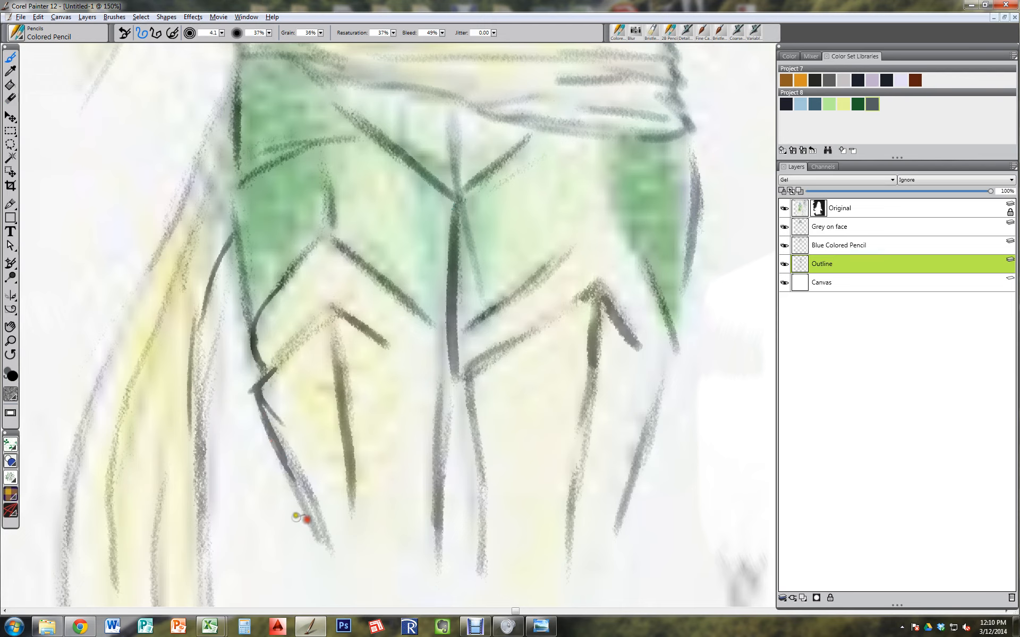
mouse_move(257, 379)
mouse_down()
mouse_move(255, 388)
mouse_move(250, 371)
mouse_move(274, 296)
mouse_up()
key(n)
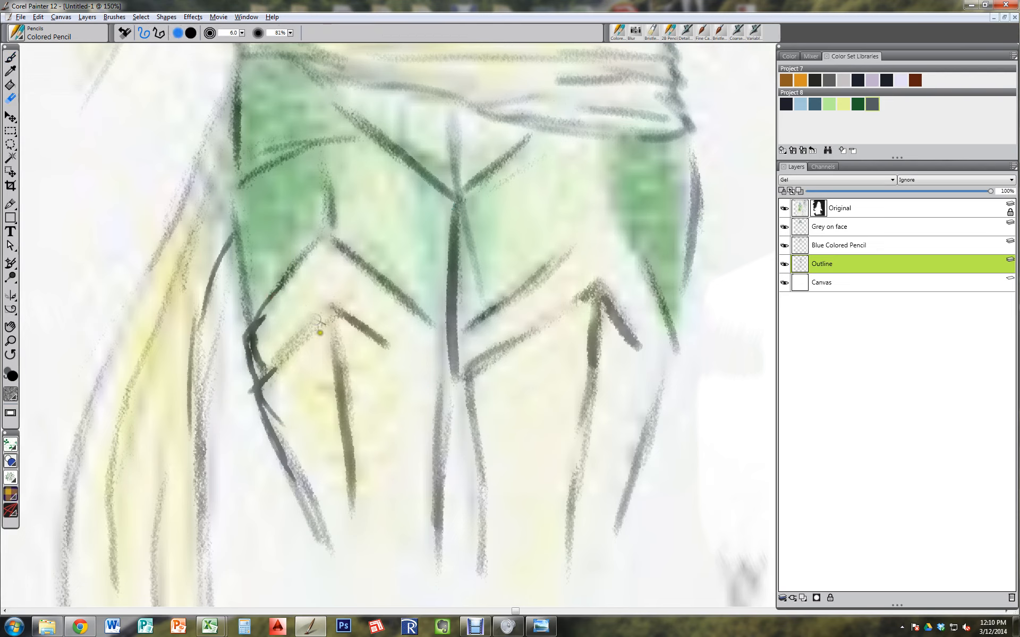
mouse_move(270, 345)
mouse_down()
mouse_move(250, 342)
mouse_move(264, 315)
mouse_move(246, 339)
mouse_move(255, 341)
mouse_up()
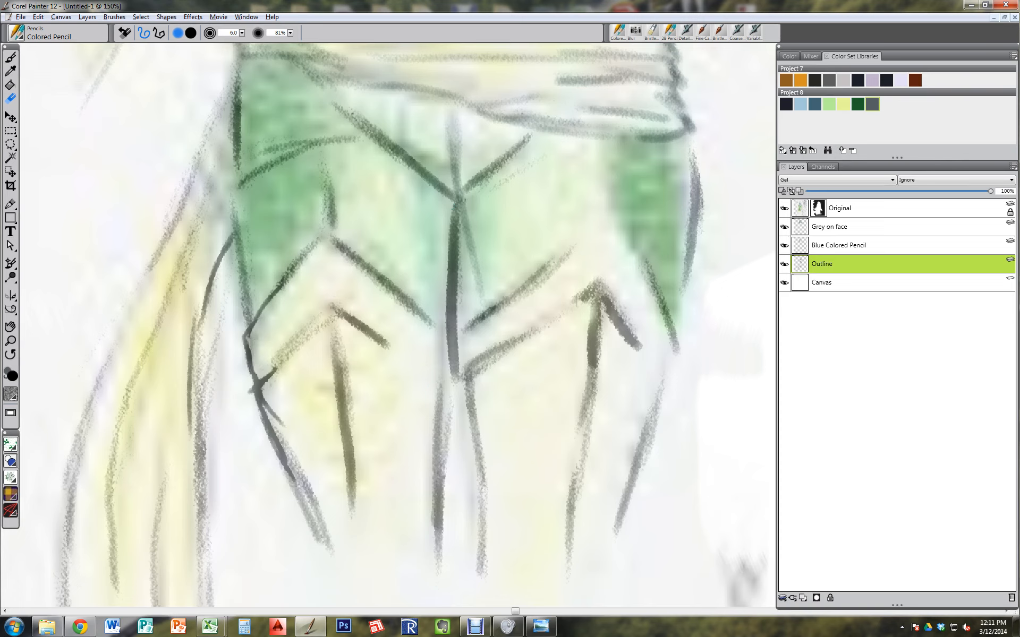
Step: Compare the whole figure in the Navigator with the reference sketch in Windows Photo Viewer, down to the legs and sash end
drag(1006, 61, 305, 130)
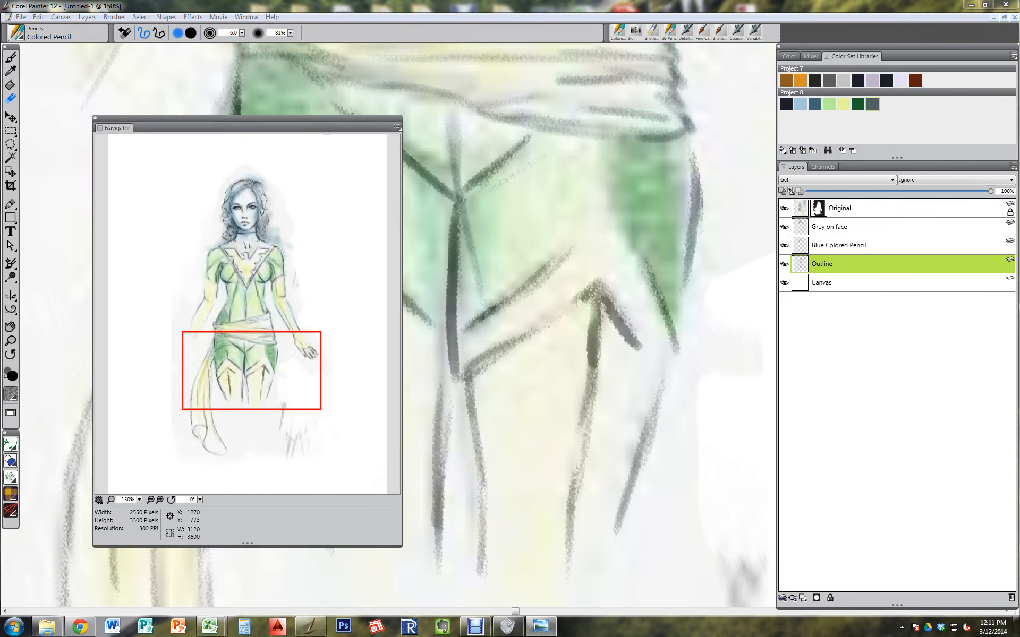
drag(1019, 48, 673, 116)
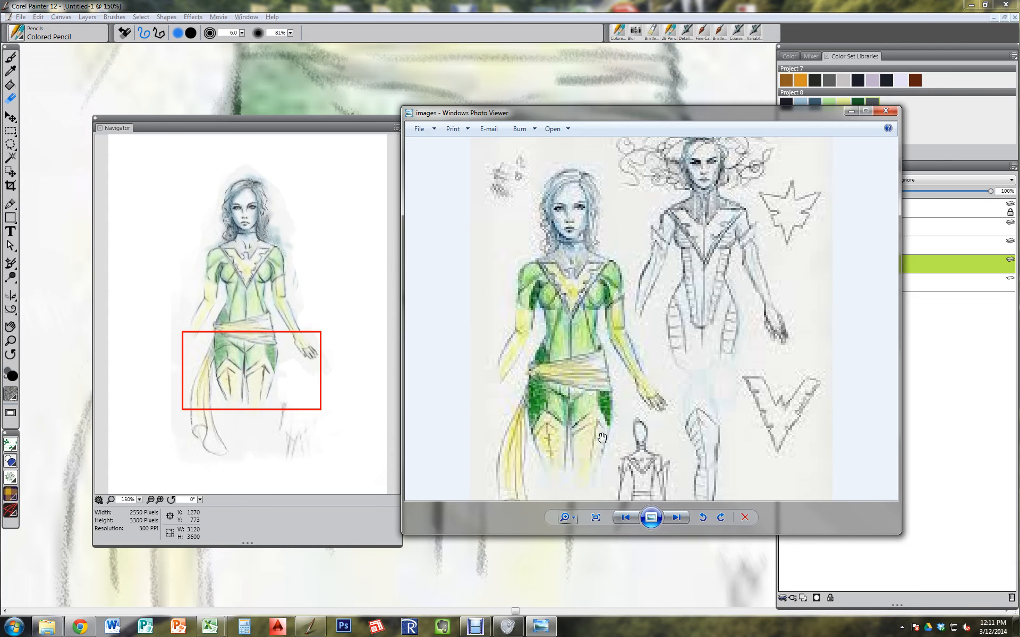
click(317, 355)
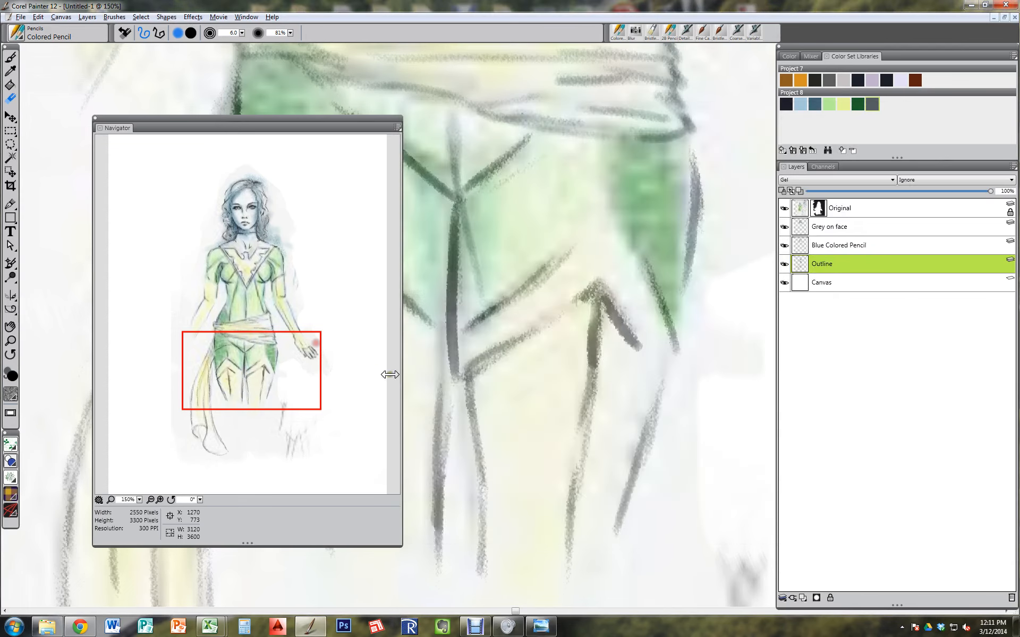
key(alt+Tab)
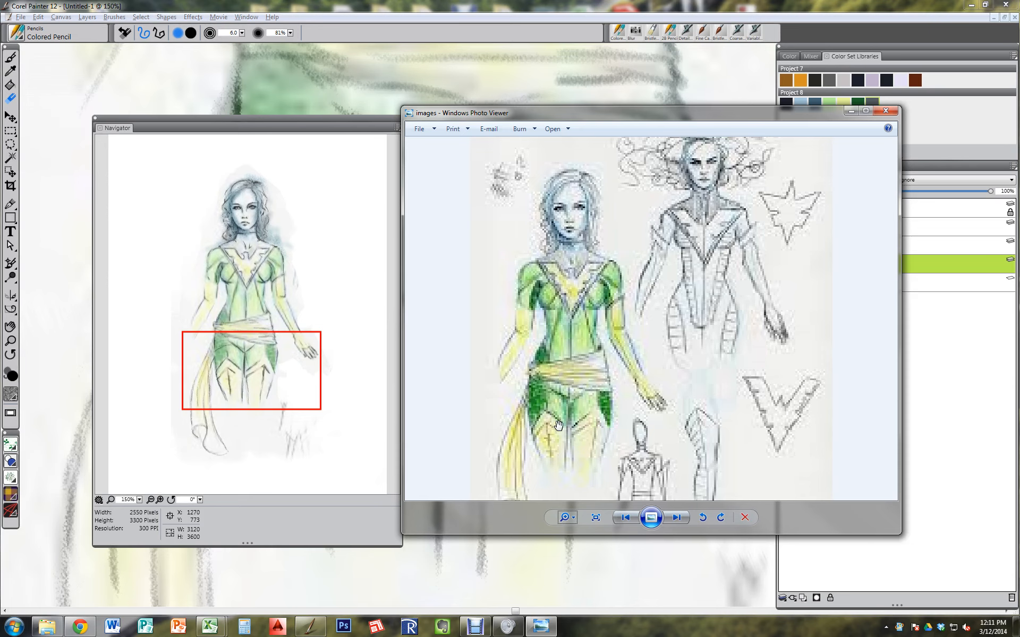
scroll(557, 425, down, 3)
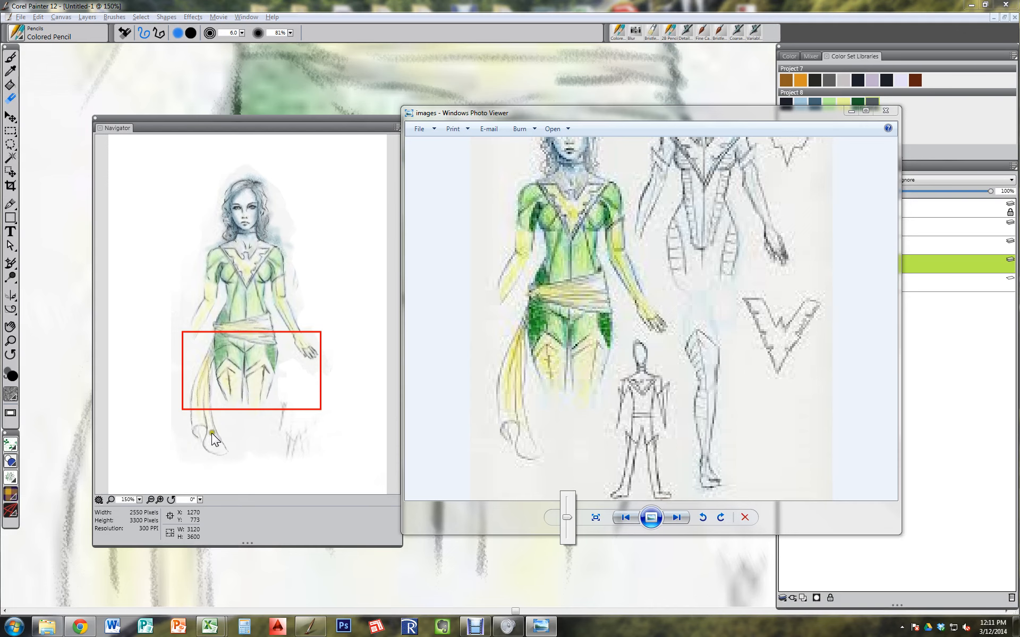
click(222, 121)
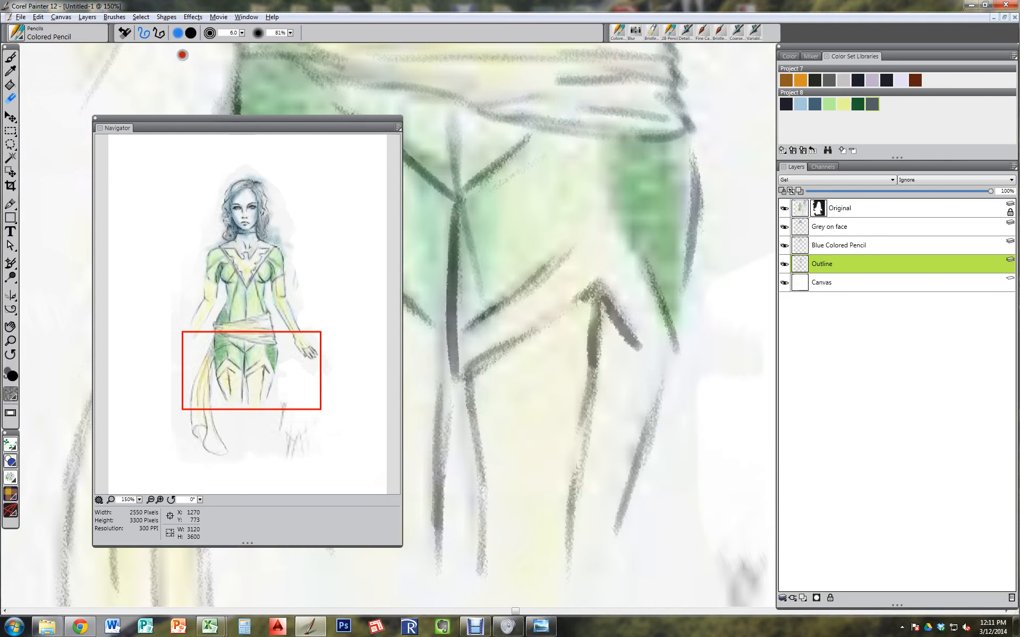
Step: Move the Navigator aside and redraw the sash's lower end with a narrower outer edge and a shallower hem meeting at the tip
drag(217, 129, 665, 79)
scroll(226, 344, down, 10)
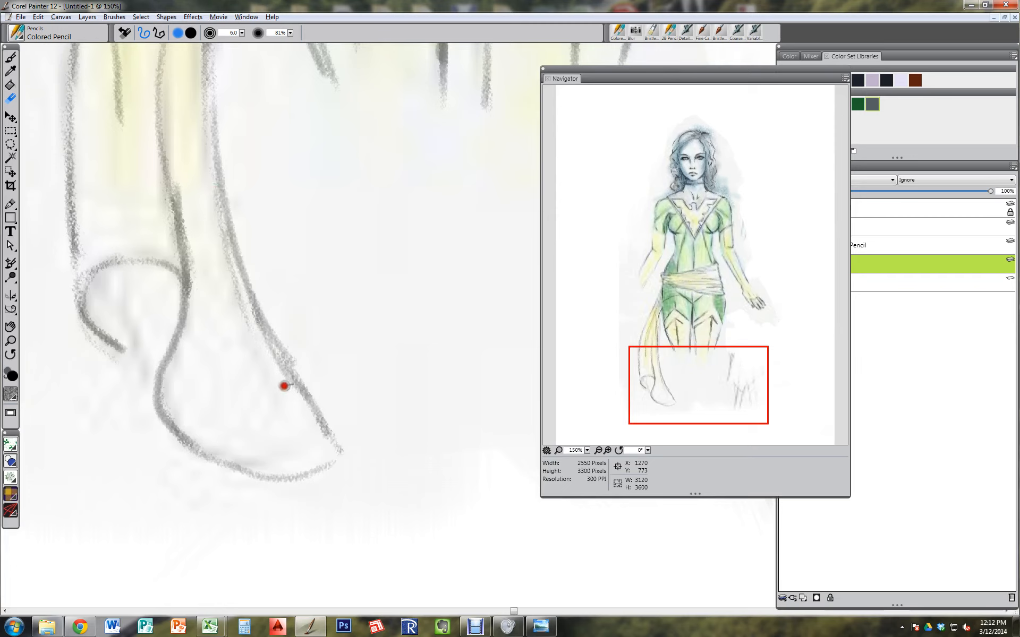
key(b)
mouse_move(230, 240)
mouse_down()
mouse_move(259, 357)
mouse_move(295, 429)
mouse_up()
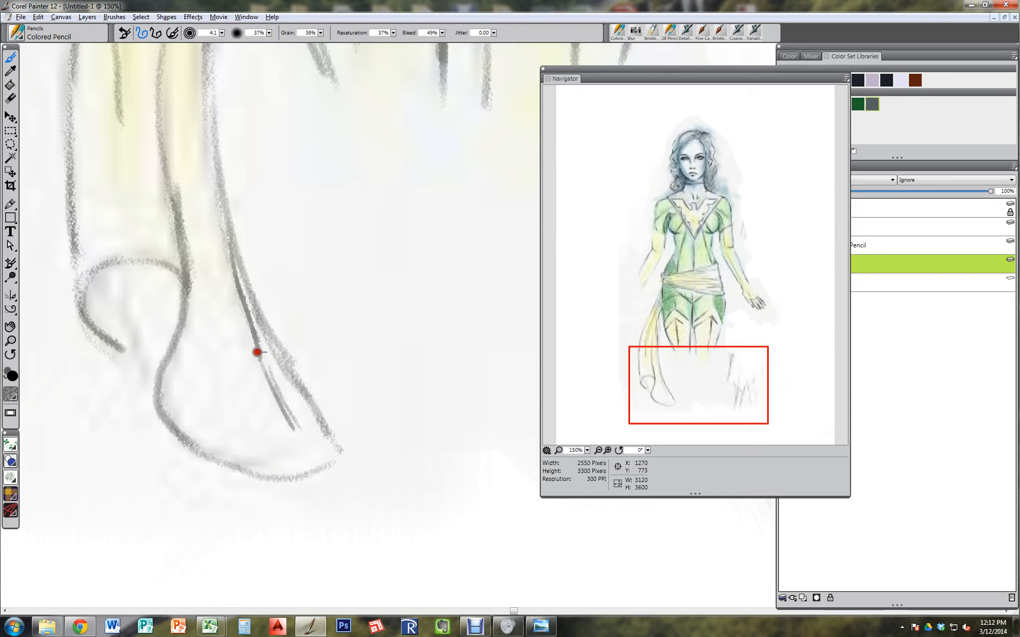
mouse_move(230, 466)
mouse_down()
mouse_move(302, 455)
mouse_move(324, 440)
mouse_move(311, 453)
mouse_move(327, 440)
mouse_up()
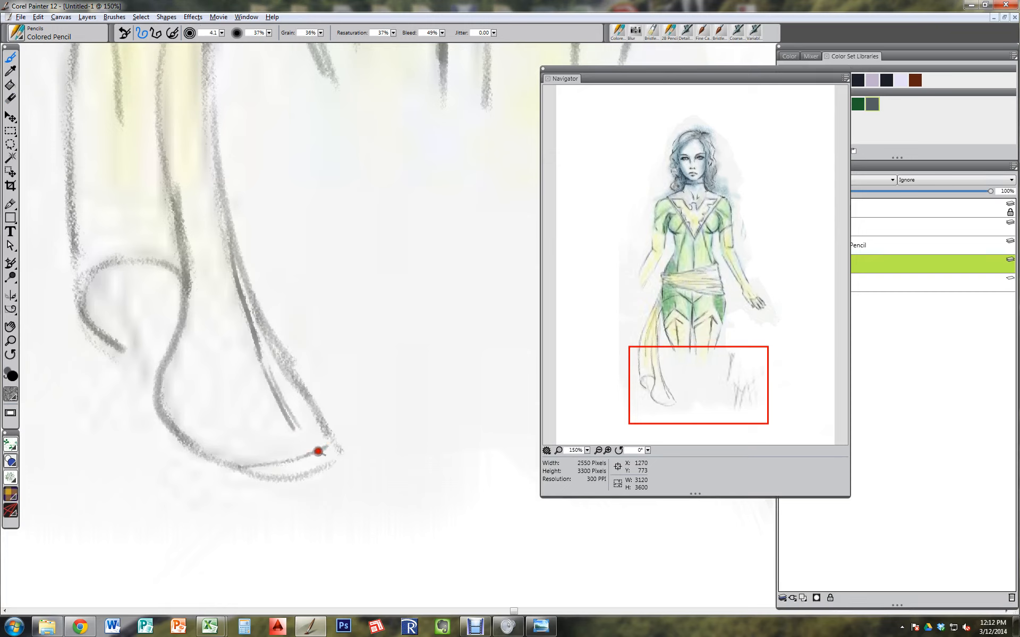
mouse_move(283, 410)
mouse_down()
mouse_move(307, 448)
mouse_move(322, 447)
mouse_up()
Step: Enlarge the Eraser to 42.6 and erase the old outer edge and hem lines around the sash tip
key(n)
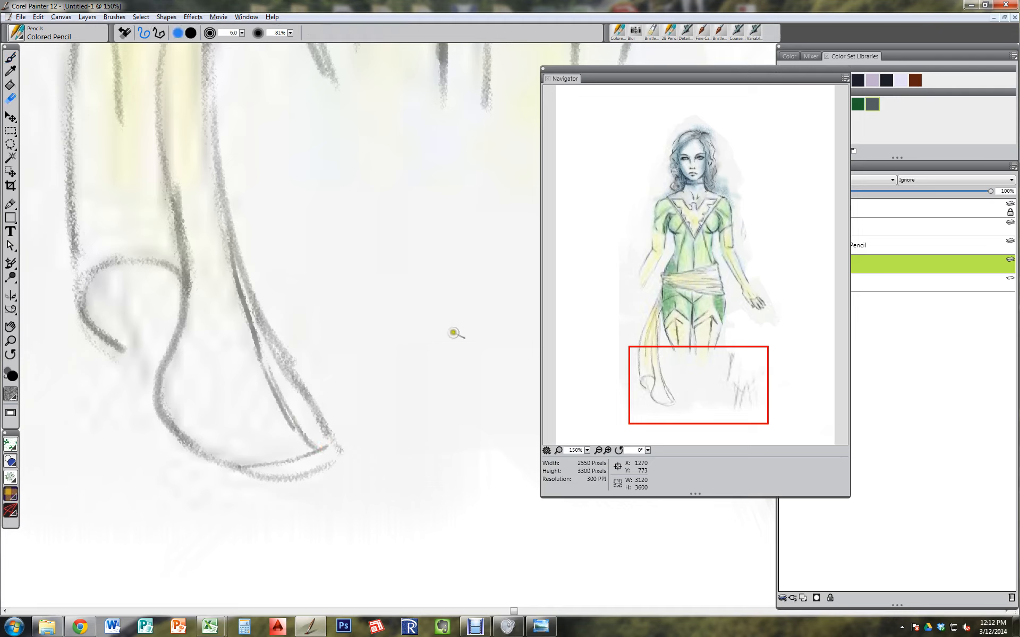
drag(394, 386, 406, 364)
mouse_move(289, 287)
mouse_down()
mouse_move(312, 360)
mouse_move(257, 273)
mouse_move(291, 359)
mouse_move(245, 232)
mouse_move(263, 302)
mouse_move(374, 466)
mouse_move(335, 406)
mouse_move(353, 438)
mouse_up()
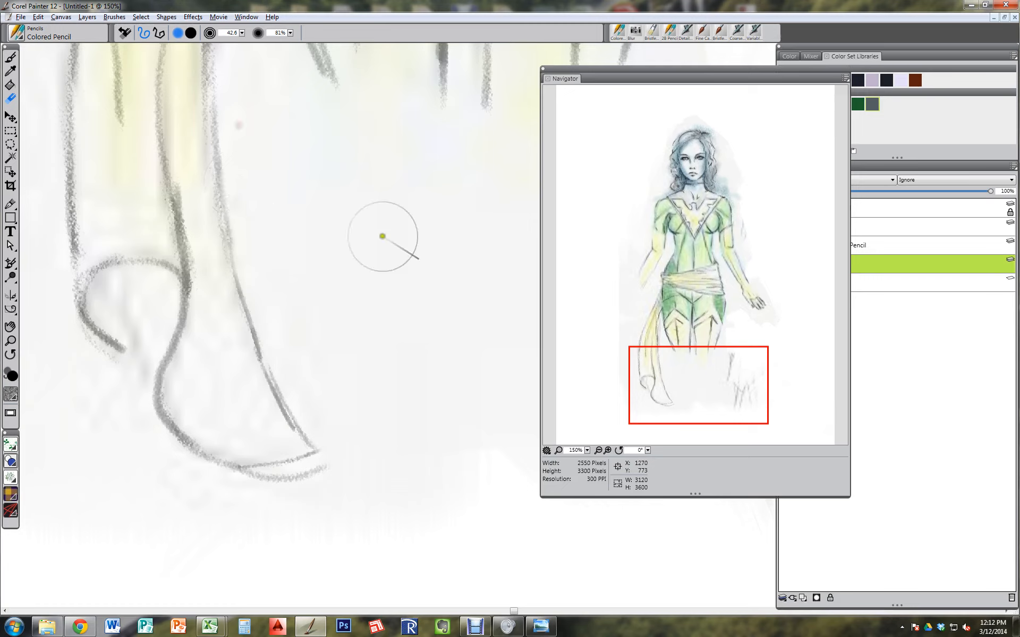
mouse_move(351, 467)
mouse_down()
mouse_move(245, 483)
mouse_move(153, 460)
mouse_up()
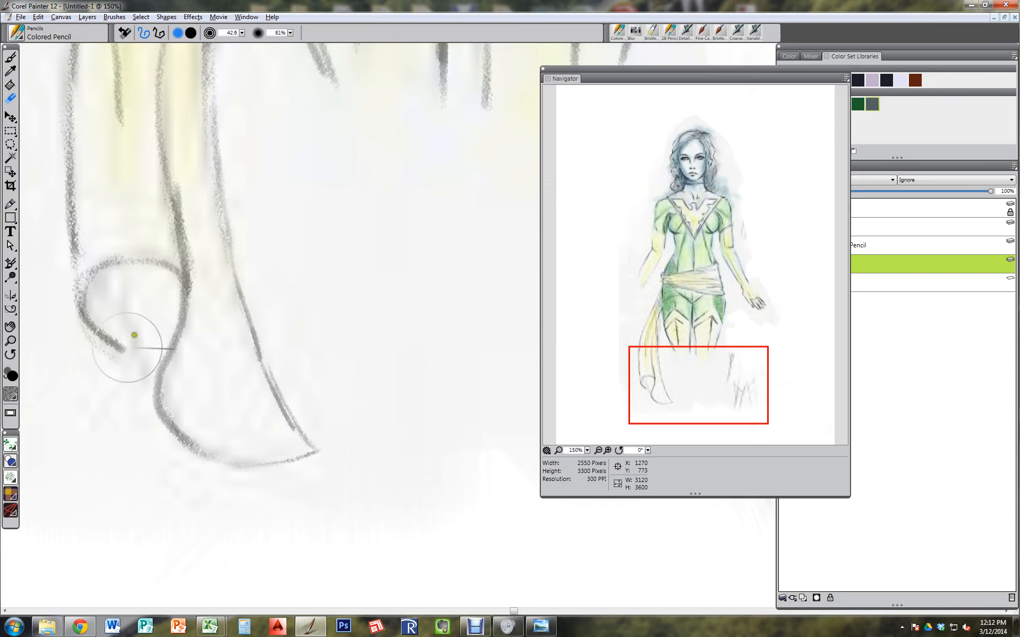
Step: Draw a fold line inside the sash's curled end and join it to the curl's lower edge
key(b)
mouse_move(117, 262)
mouse_down()
mouse_move(126, 312)
mouse_move(153, 364)
mouse_up()
drag(111, 335, 146, 348)
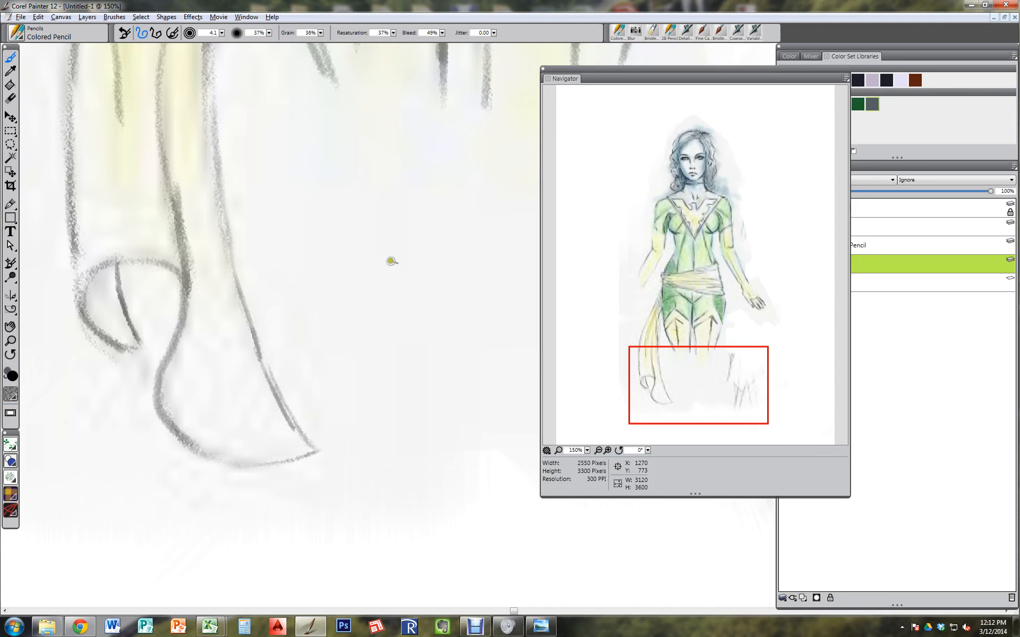
Step: Hide the Original layer to show only the pencil work around the hips, and select the Canvas layer
drag(455, 189, 425, 212)
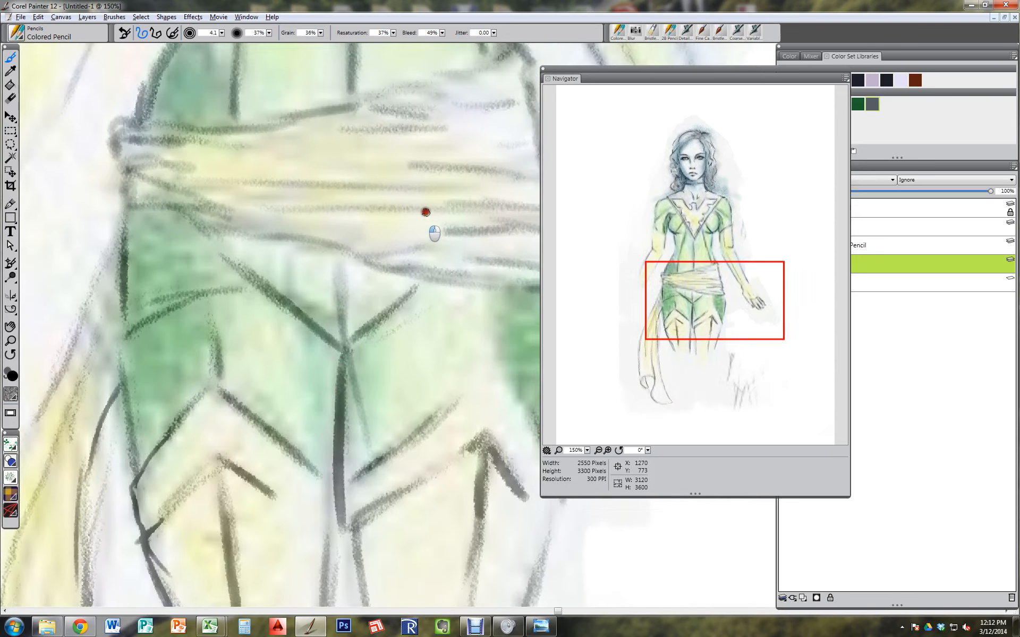
drag(346, 294, 420, 219)
drag(307, 352, 425, 262)
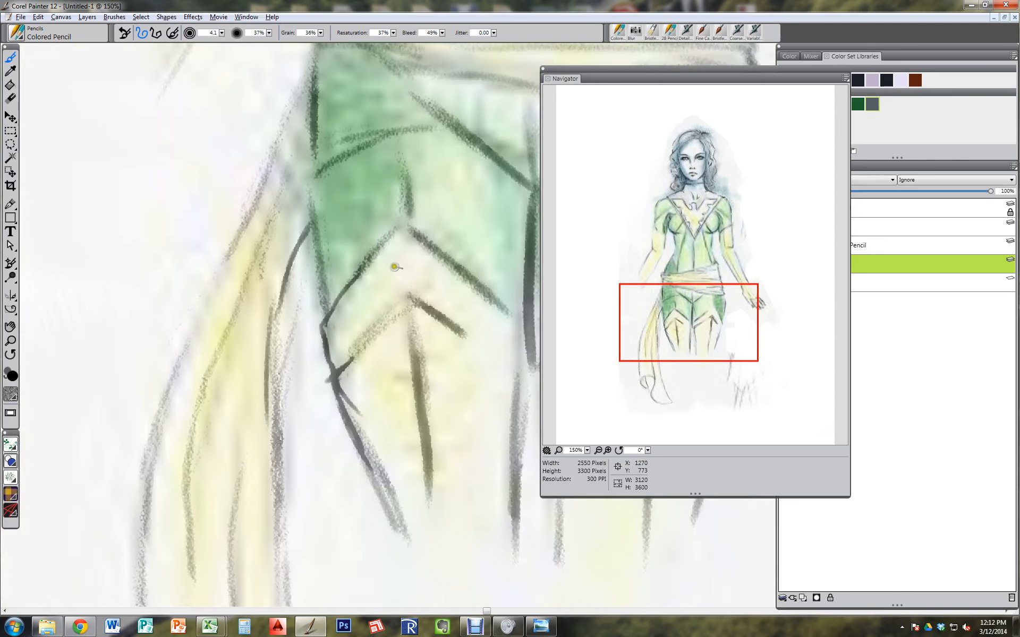
click(830, 208)
click(784, 207)
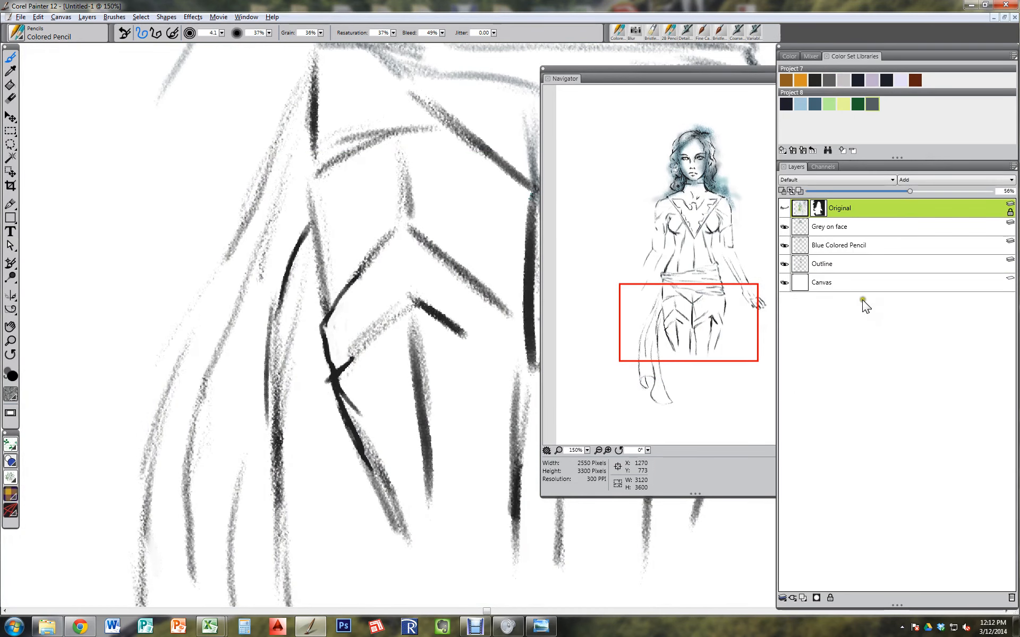
click(861, 285)
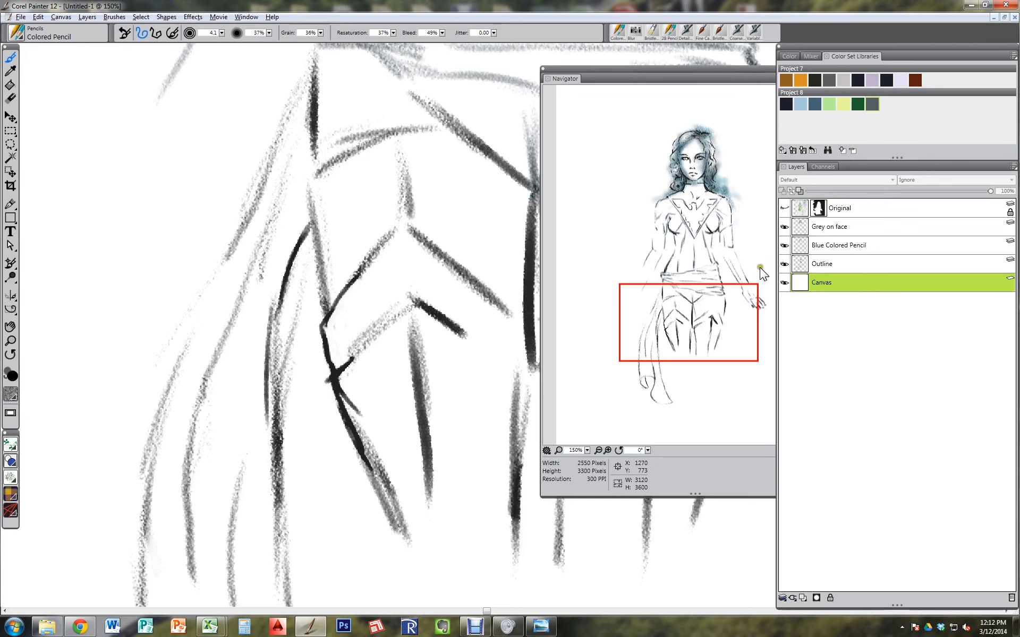
Step: Place the reference sketch in Windows Photo Viewer beside the Navigator, compare the figures from head to sash, and clear both windows away
key(alt+Tab)
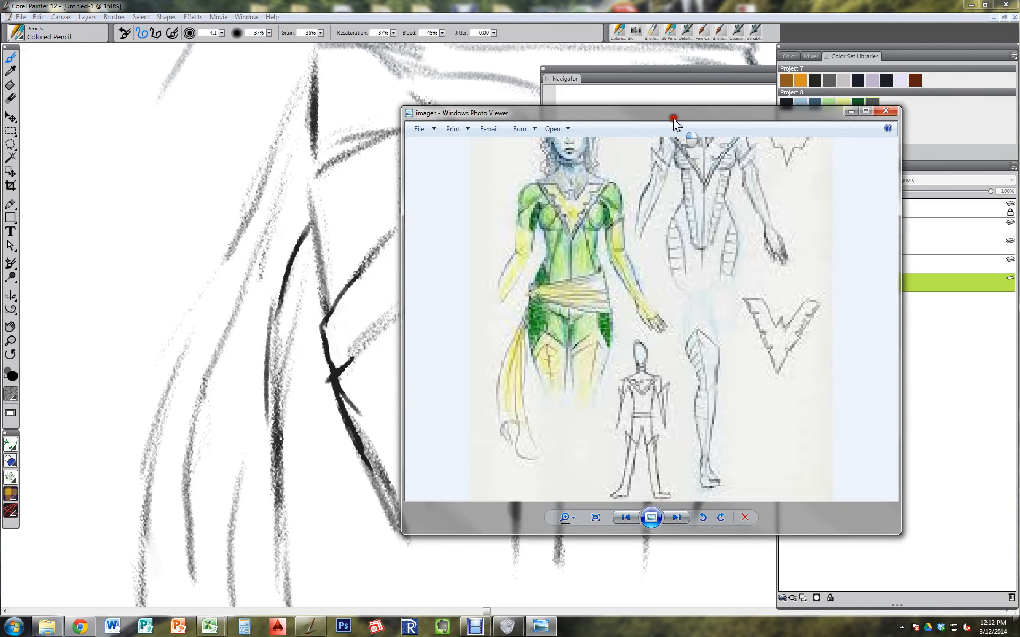
drag(673, 118, 445, 170)
key(alt+Tab)
key(alt+Tab)
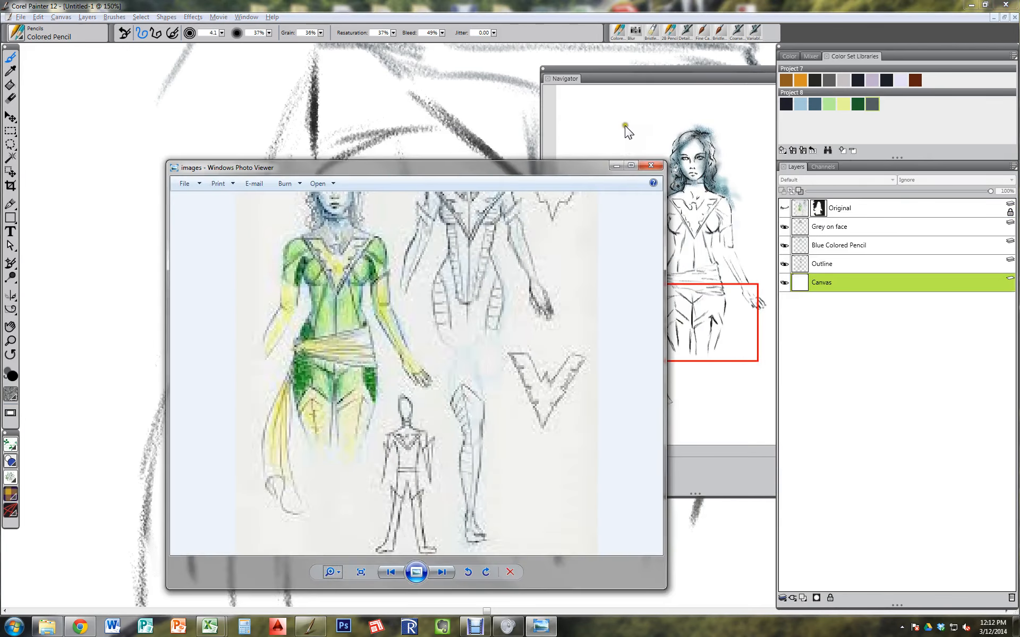
click(684, 71)
drag(569, 79, 101, 136)
key(alt+space)
key(alt)
key(alt+Tab)
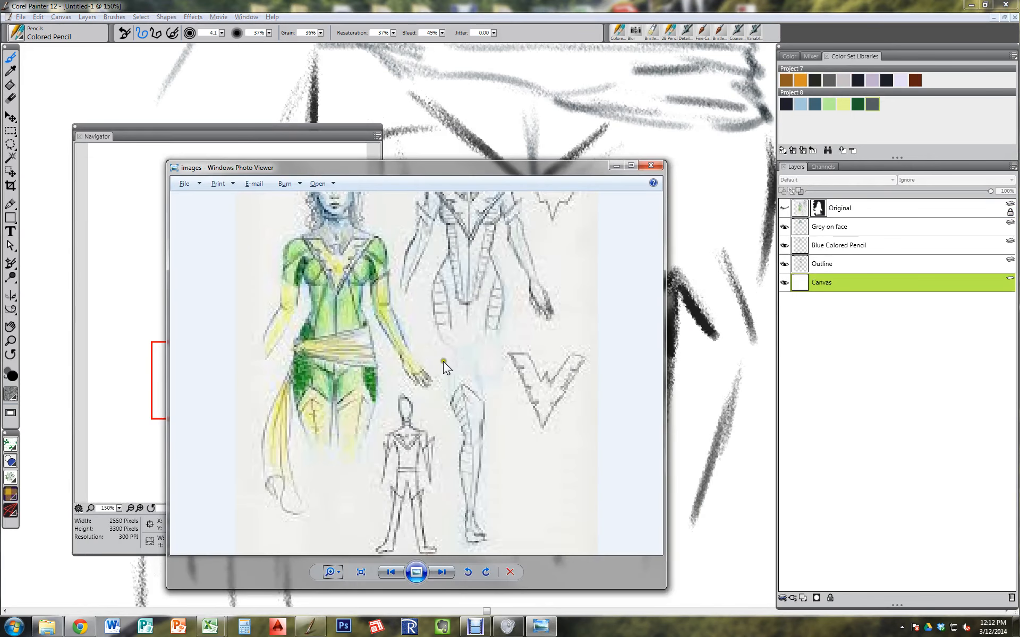
drag(396, 175, 634, 130)
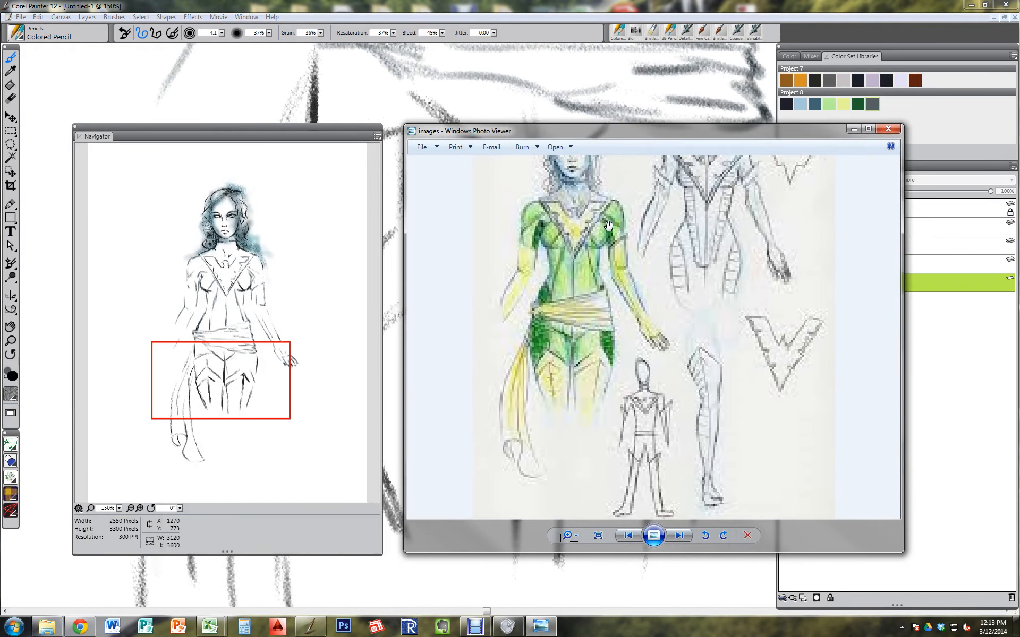
drag(627, 223, 626, 296)
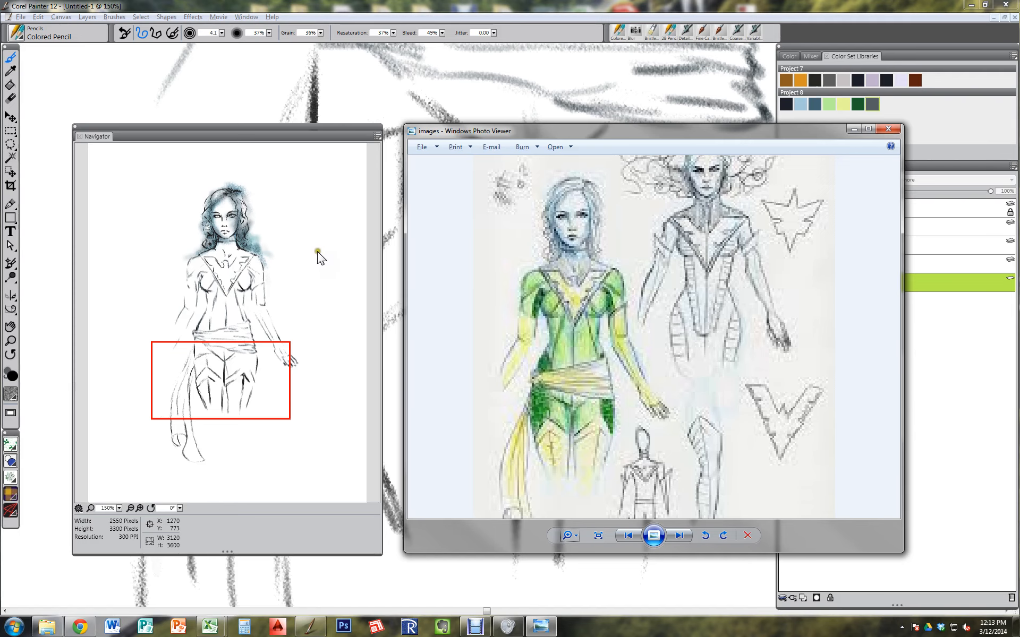
drag(661, 132, 1019, 148)
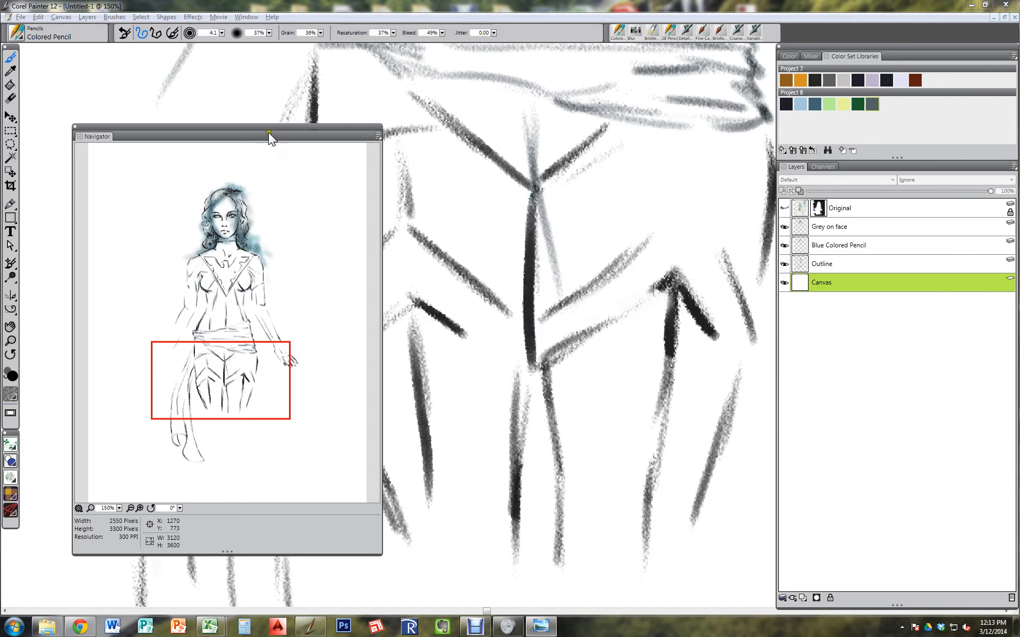
drag(101, 137, 1019, 148)
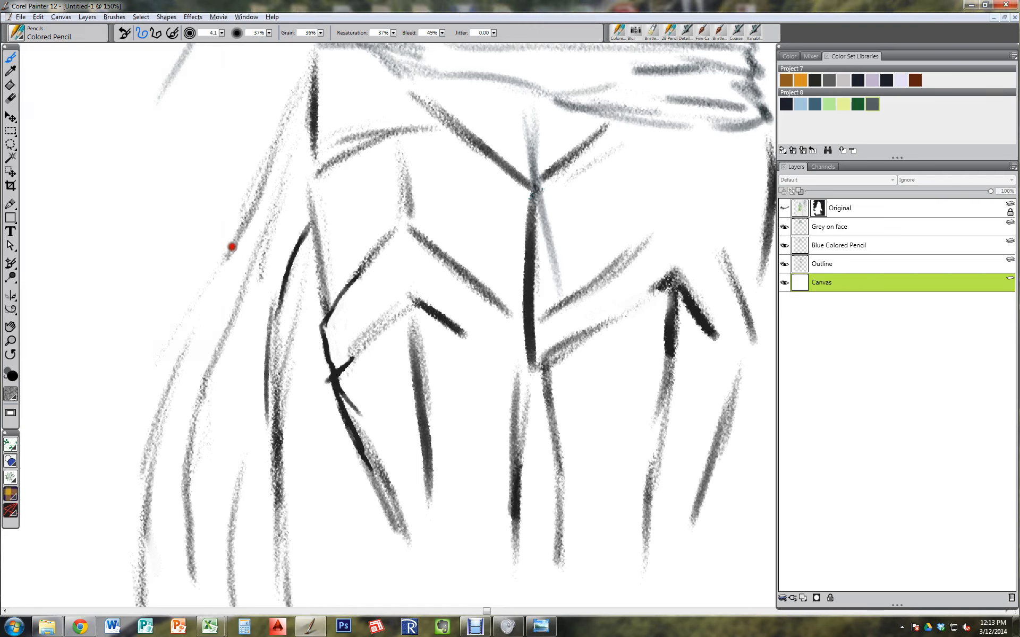
Step: Darken the hanging sash's outer edge, and trace the gathered end and lower edge of the waist sash at the figure's right hip
drag(230, 246, 187, 353)
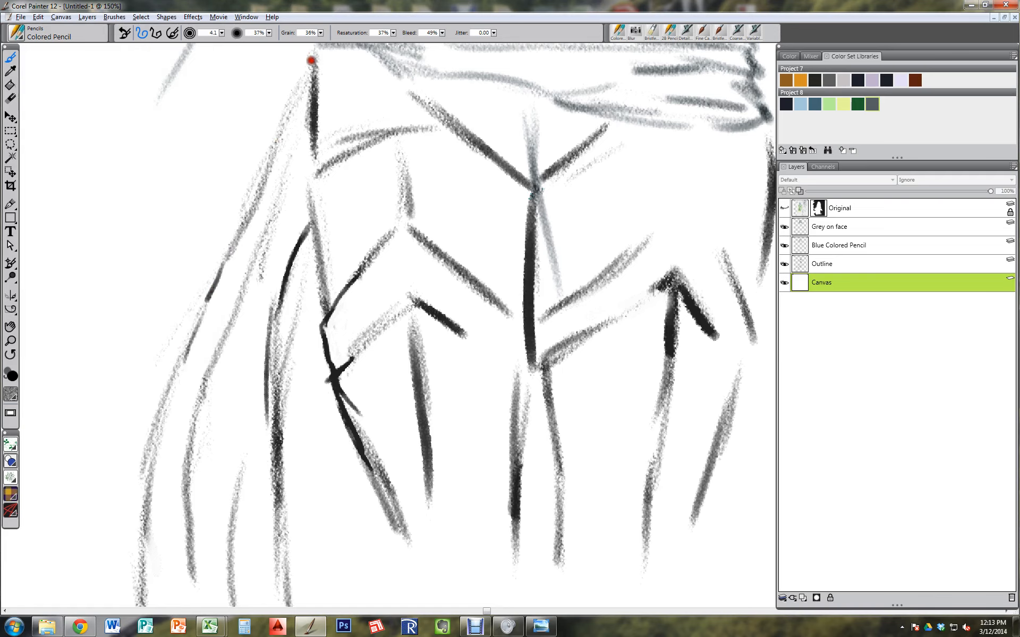
drag(312, 69, 274, 140)
key(space)
mouse_move(482, 143)
mouse_down()
mouse_move(453, 314)
mouse_move(527, 296)
mouse_up()
drag(302, 364, 299, 339)
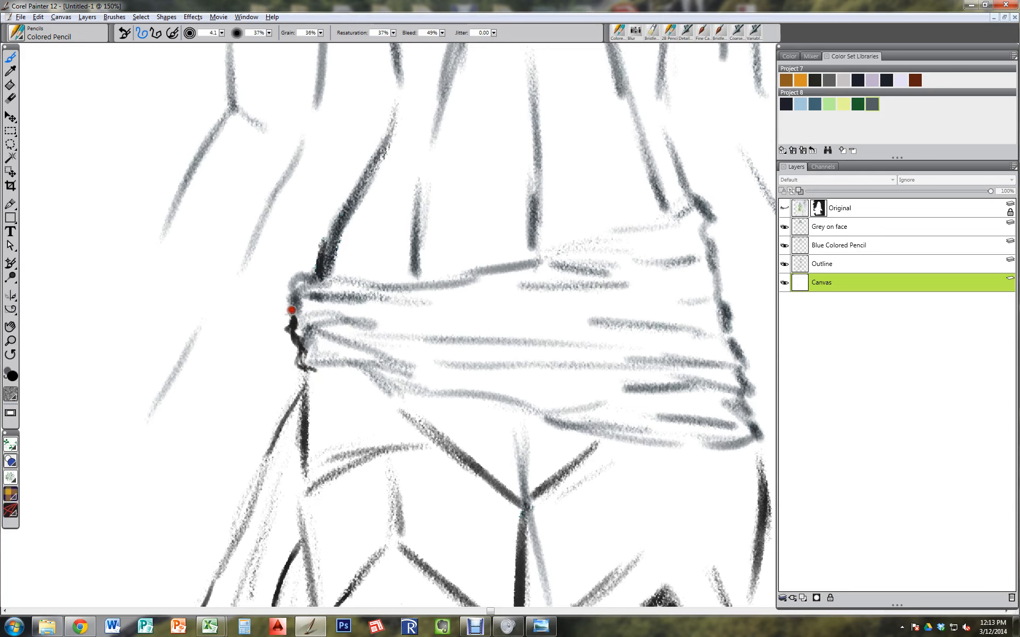
drag(291, 286, 324, 271)
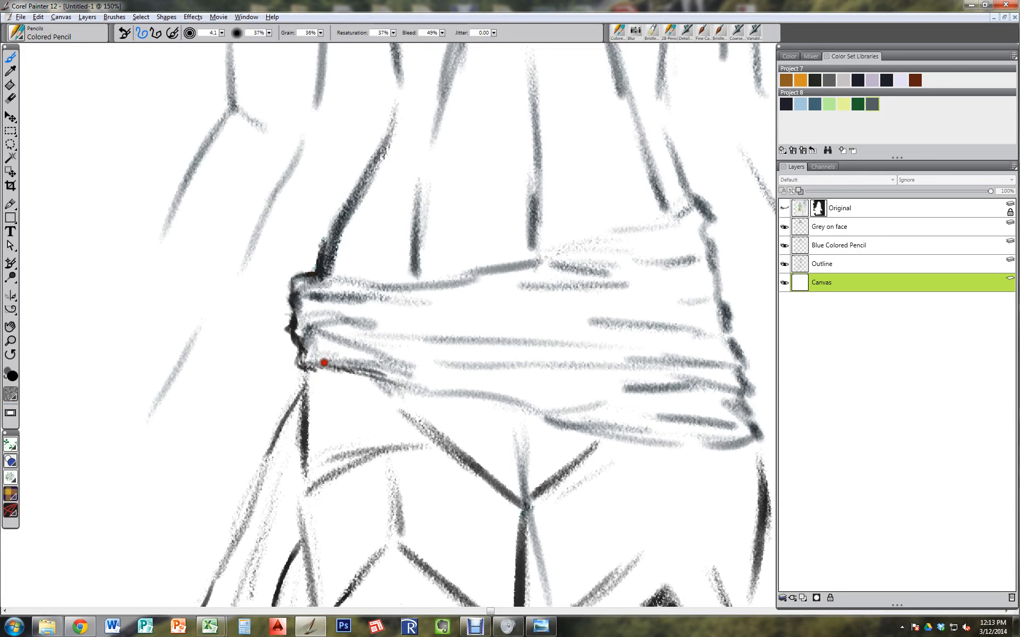
drag(319, 362, 501, 400)
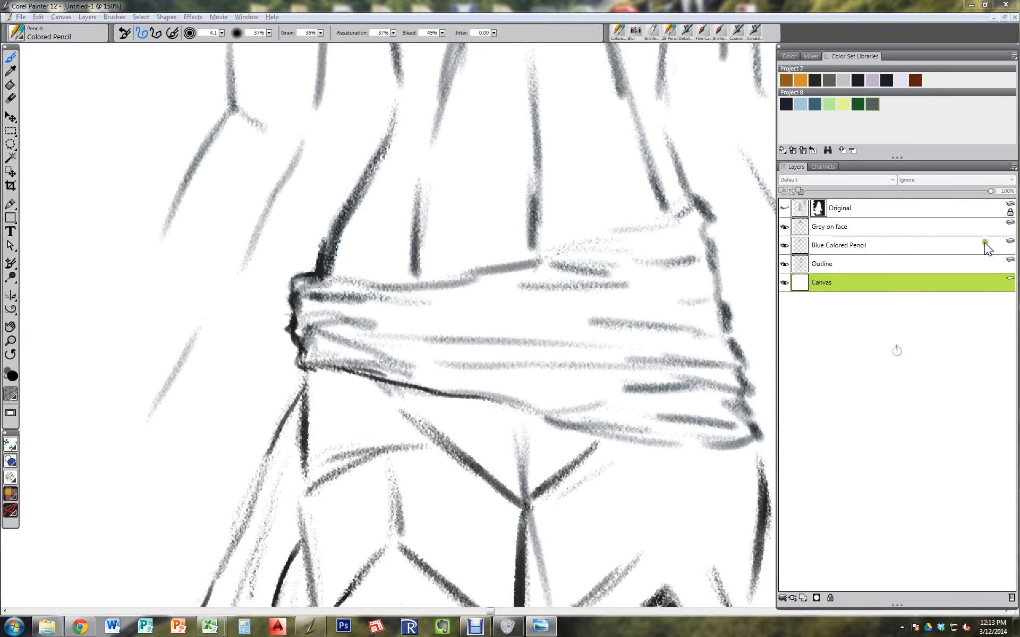
Step: Darken the centre seam below the V neckline and the emblem's notched edge on the figure's left
drag(597, 158, 576, 296)
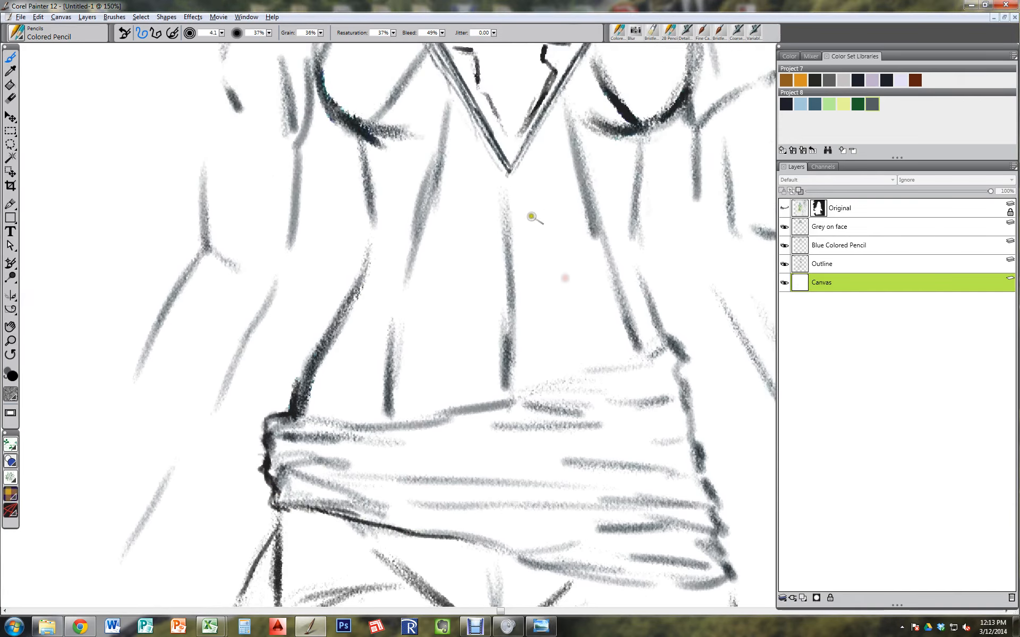
drag(509, 173, 515, 318)
drag(618, 98, 614, 251)
drag(596, 116, 535, 170)
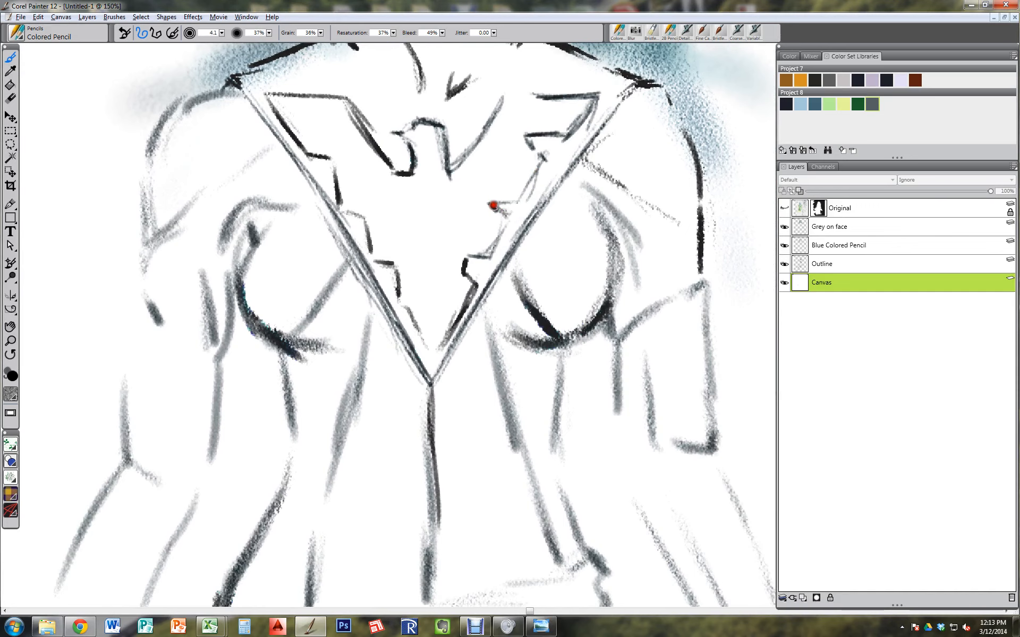
mouse_move(510, 222)
mouse_down()
mouse_move(493, 256)
mouse_move(520, 200)
mouse_move(492, 202)
mouse_move(524, 202)
mouse_move(489, 205)
mouse_move(521, 203)
mouse_up()
drag(547, 160, 525, 199)
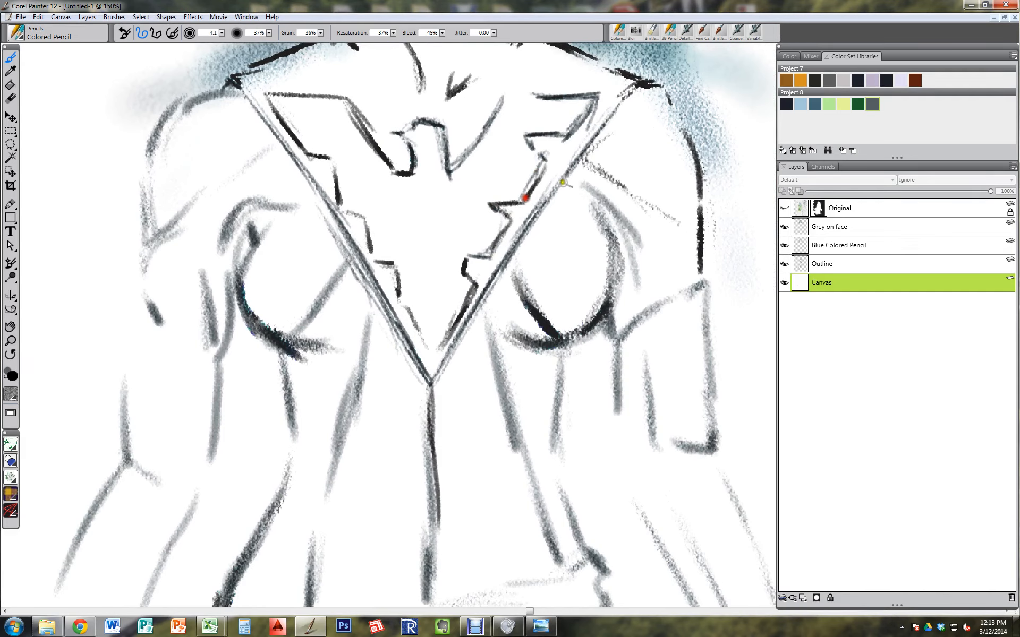
Step: Darken the diagonal sleeve seam across the figure's left shoulder
mouse_move(623, 173)
mouse_down()
mouse_move(619, 223)
mouse_move(641, 222)
mouse_move(559, 201)
mouse_move(640, 255)
mouse_move(582, 217)
mouse_move(623, 245)
mouse_up()
mouse_move(584, 180)
mouse_down()
mouse_move(636, 295)
mouse_move(589, 268)
mouse_up()
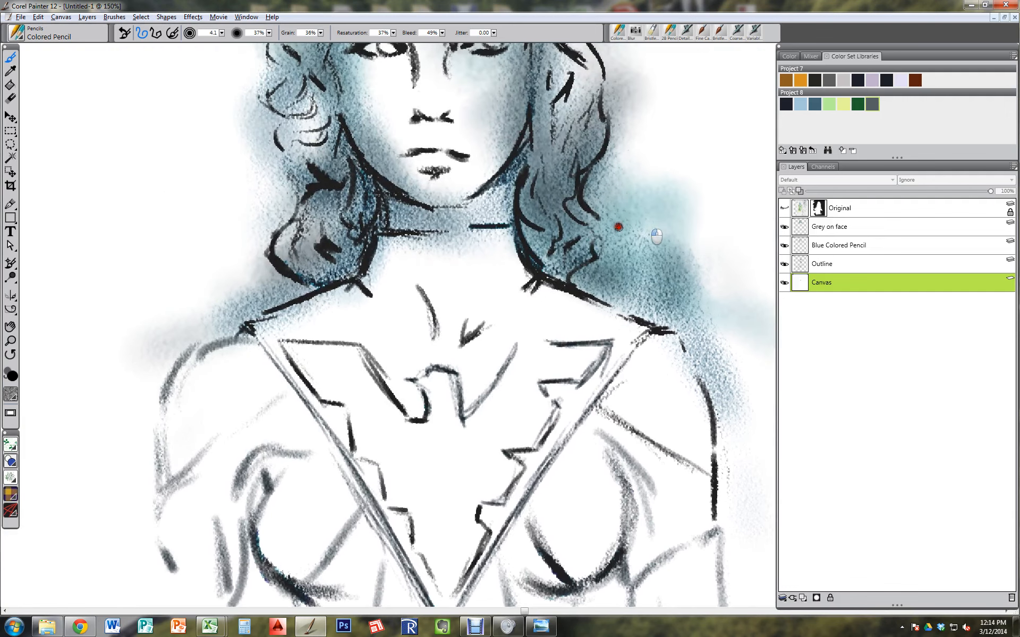
drag(653, 234, 558, 241)
drag(623, 207, 644, 287)
drag(362, 348, 484, 181)
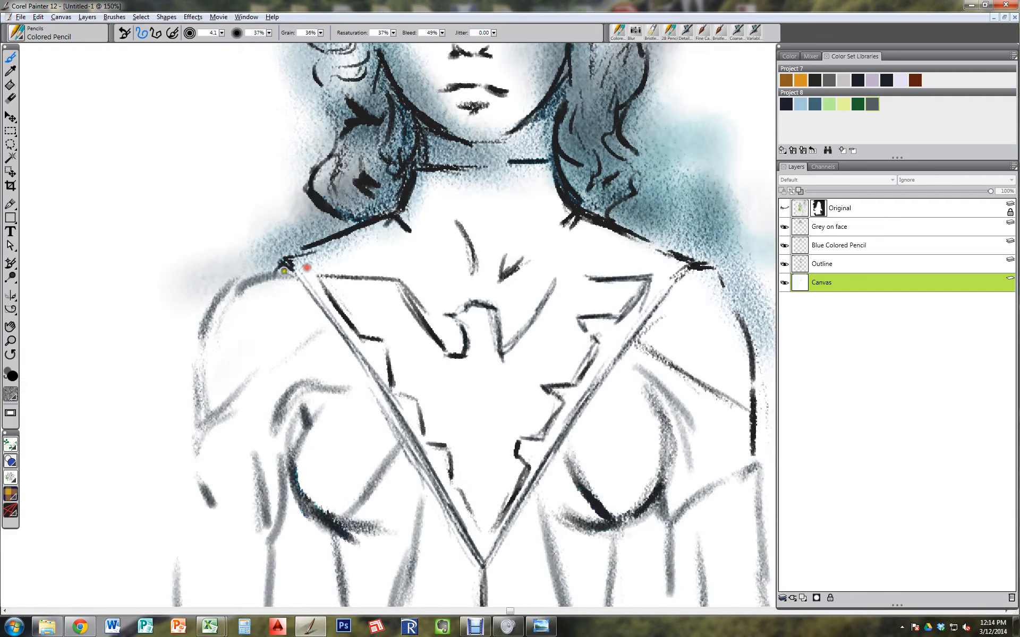
Step: Darken the outer curve of the figure's right shoulder and the arched line around the right side of the bust
mouse_move(225, 291)
mouse_down()
mouse_move(271, 275)
mouse_move(223, 296)
mouse_move(261, 274)
mouse_up()
mouse_move(301, 426)
mouse_down()
mouse_move(277, 264)
mouse_move(251, 331)
mouse_move(255, 376)
mouse_move(262, 304)
mouse_move(237, 352)
mouse_move(246, 253)
mouse_move(228, 304)
mouse_move(231, 330)
mouse_move(290, 230)
mouse_move(336, 237)
mouse_up()
drag(271, 264, 287, 269)
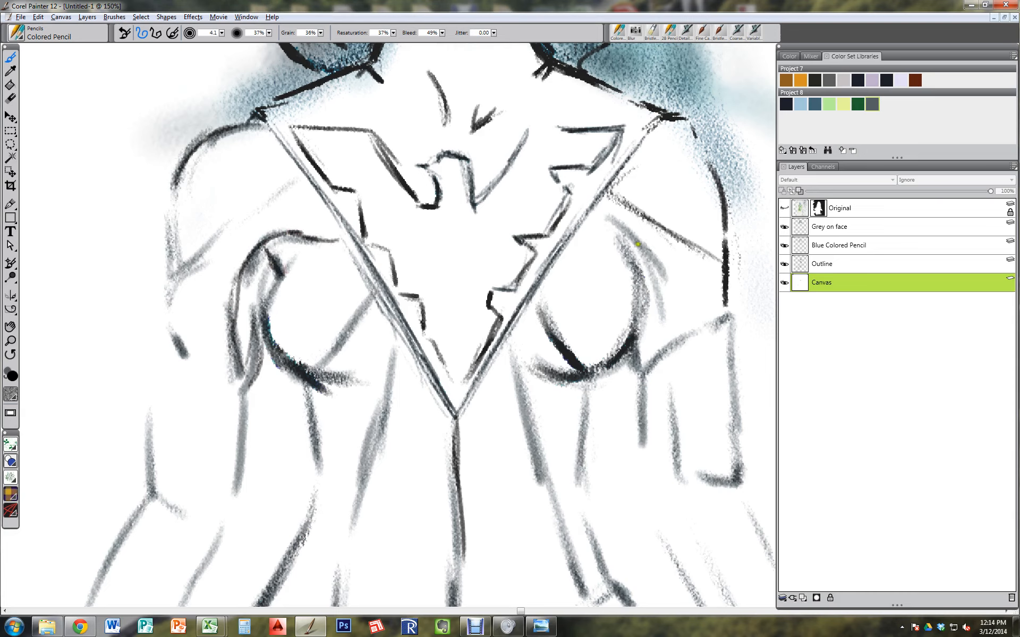
Step: Draw an arched line around the left side of the bust with short crossing strokes at its upper end
mouse_move(584, 219)
mouse_down()
mouse_move(639, 238)
mouse_move(599, 217)
mouse_move(659, 315)
mouse_move(655, 280)
mouse_move(665, 347)
mouse_up()
mouse_move(610, 248)
mouse_down()
mouse_move(643, 248)
mouse_move(629, 250)
mouse_move(636, 263)
mouse_move(655, 241)
mouse_up()
click(640, 288)
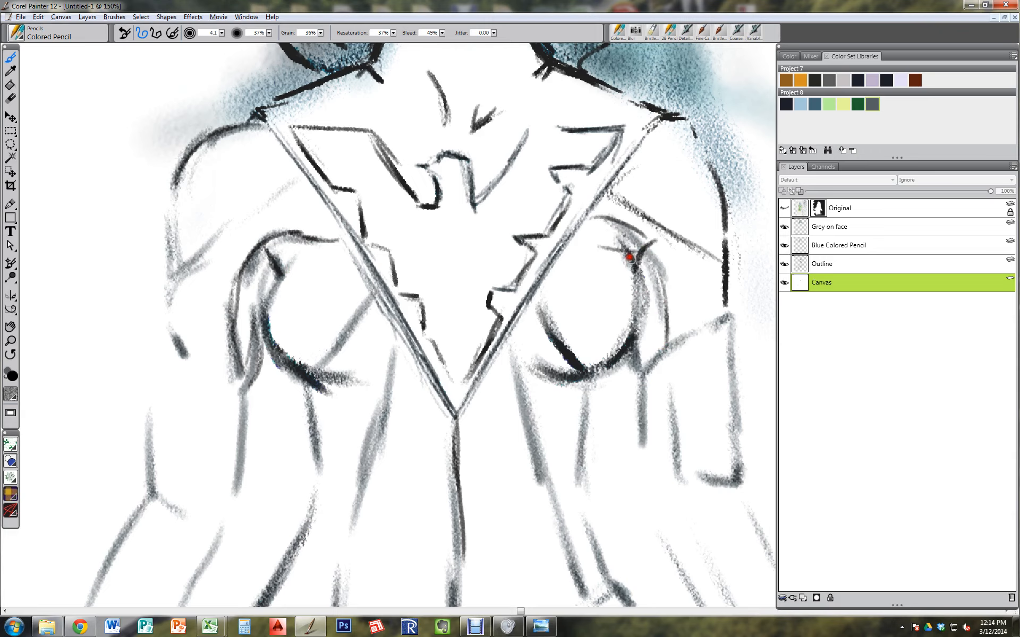
Step: Darken the side curve of the bust on the figure's right and extend it with a short crossing stroke at its upper end
drag(475, 252, 572, 317)
mouse_move(366, 371)
mouse_down()
mouse_move(389, 312)
mouse_move(359, 347)
mouse_move(361, 365)
mouse_move(390, 313)
mouse_move(365, 353)
mouse_move(397, 332)
mouse_move(382, 357)
mouse_move(389, 347)
mouse_move(382, 344)
mouse_move(384, 364)
mouse_move(401, 330)
mouse_move(390, 342)
mouse_move(423, 394)
mouse_up()
key(n)
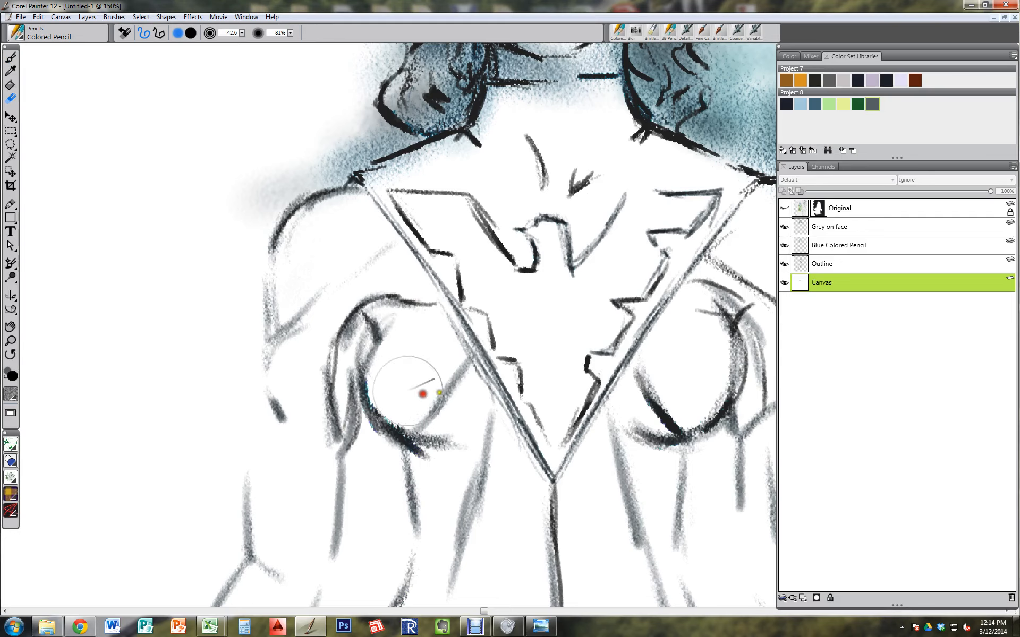
key(b)
mouse_move(368, 368)
mouse_down()
mouse_move(393, 312)
mouse_move(372, 389)
mouse_up()
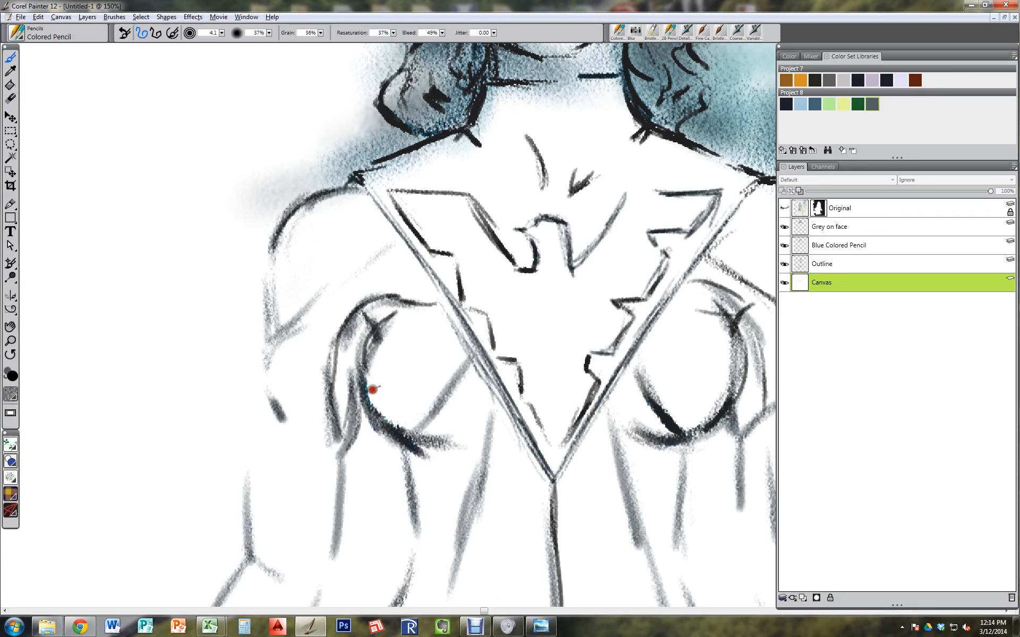
drag(391, 317, 374, 407)
Step: Darken the figure's right sleeve seam and the outer sleeve edge down to the upper arm
click(871, 287)
drag(286, 326, 388, 249)
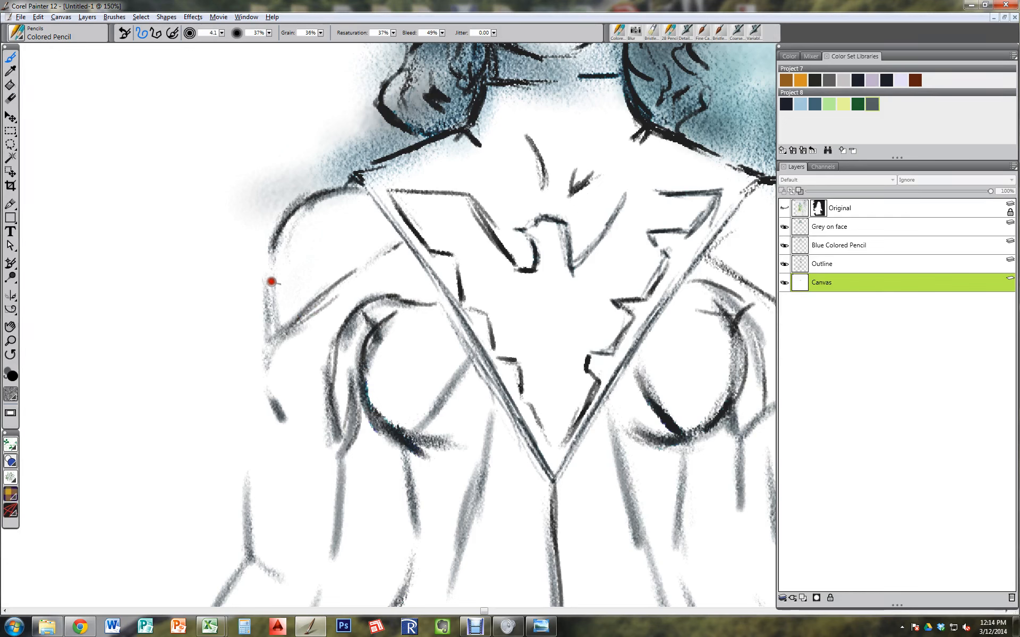
mouse_move(271, 282)
mouse_down()
mouse_move(278, 332)
mouse_move(272, 311)
mouse_move(267, 354)
mouse_move(281, 335)
mouse_move(264, 374)
mouse_move(301, 318)
mouse_up()
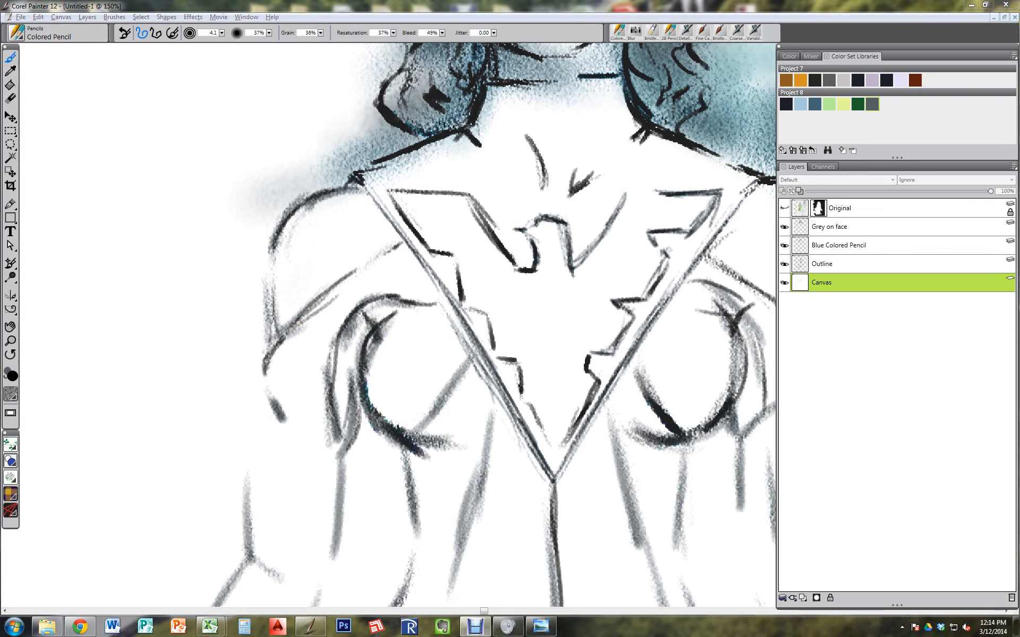
Step: Select the Outline layer and darken the figure's left torso side, the adjoining sleeve line and the rounded cuff edge
click(848, 267)
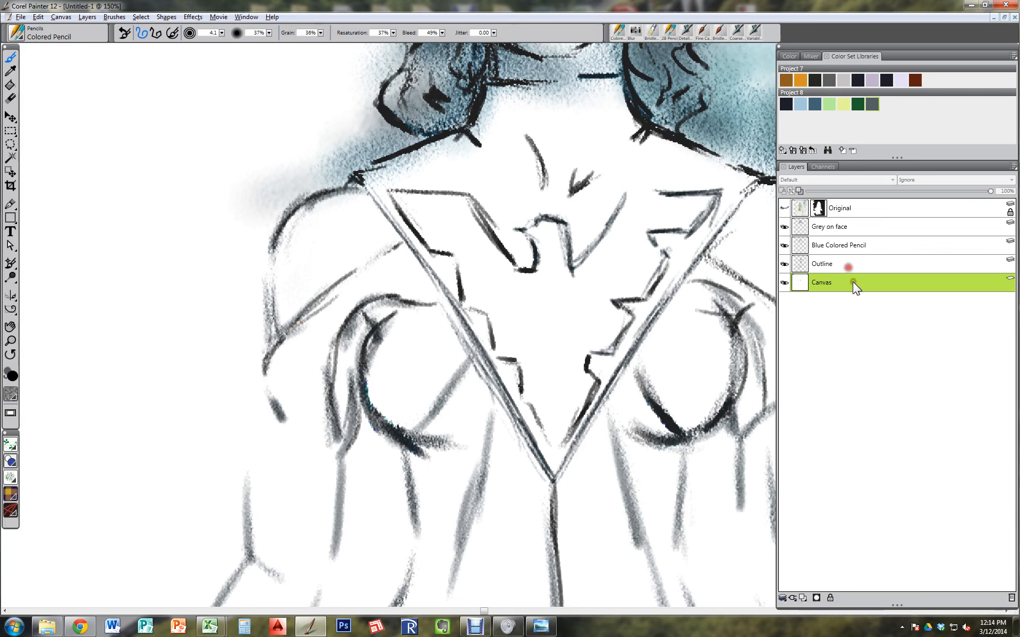
click(819, 264)
drag(519, 355, 372, 303)
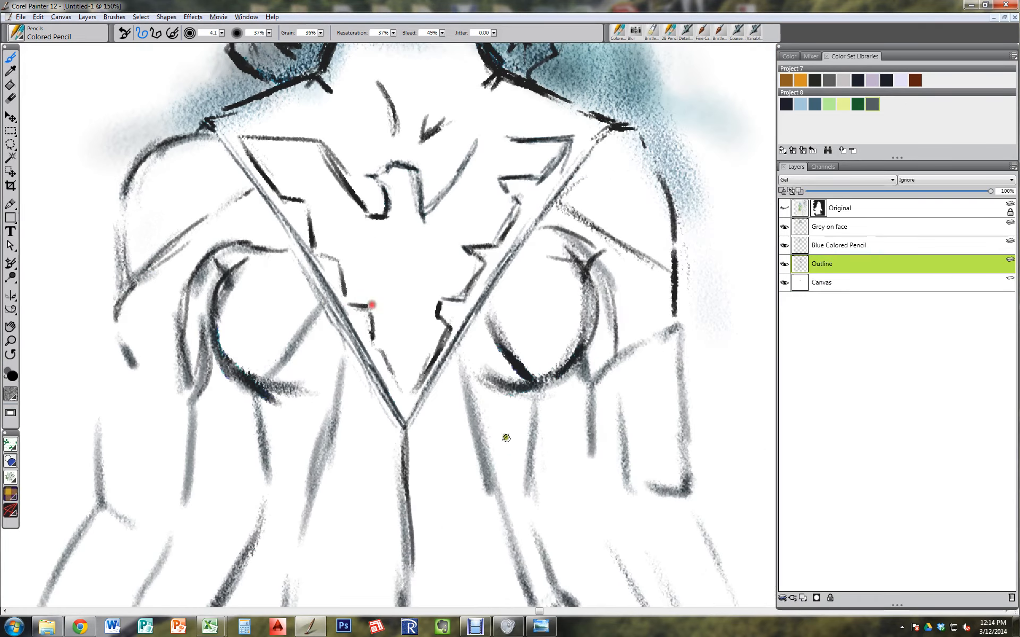
drag(505, 437, 409, 323)
drag(497, 274, 498, 379)
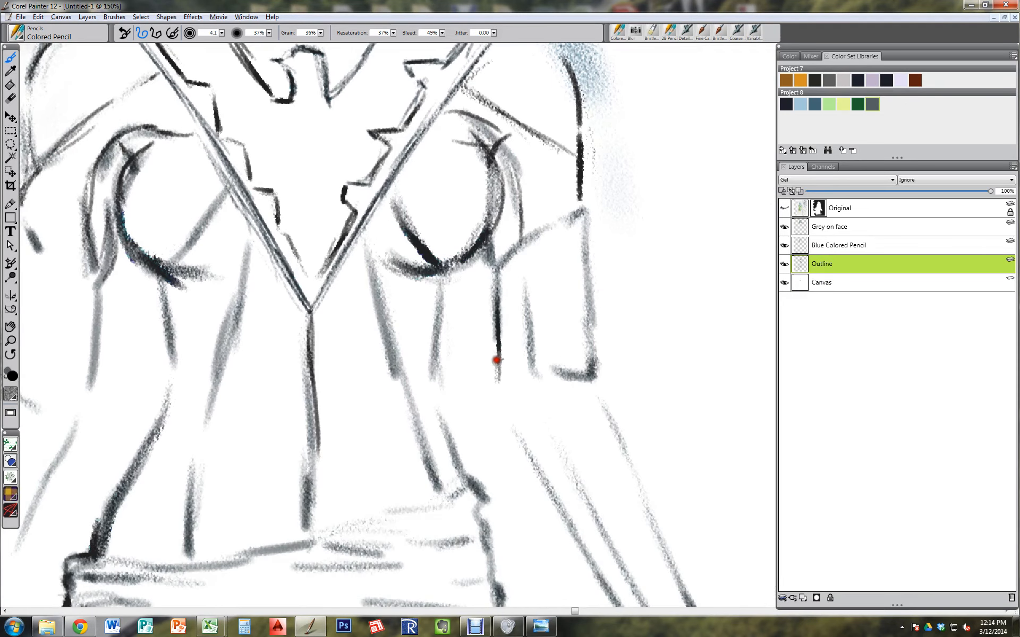
drag(499, 261, 540, 236)
mouse_move(526, 321)
mouse_down()
mouse_move(555, 376)
mouse_move(589, 325)
mouse_up()
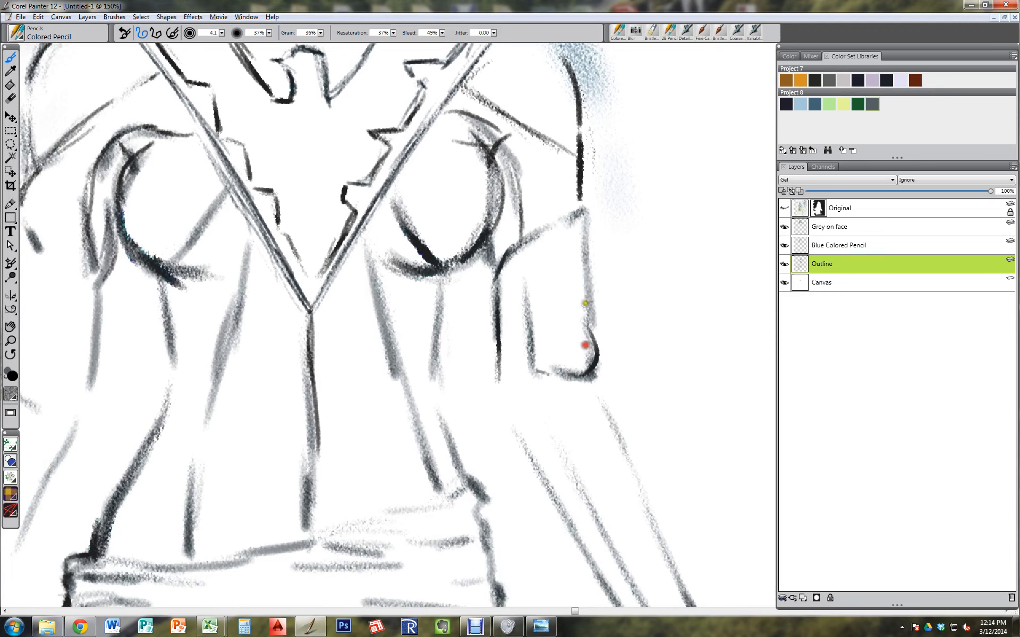
drag(584, 268, 589, 370)
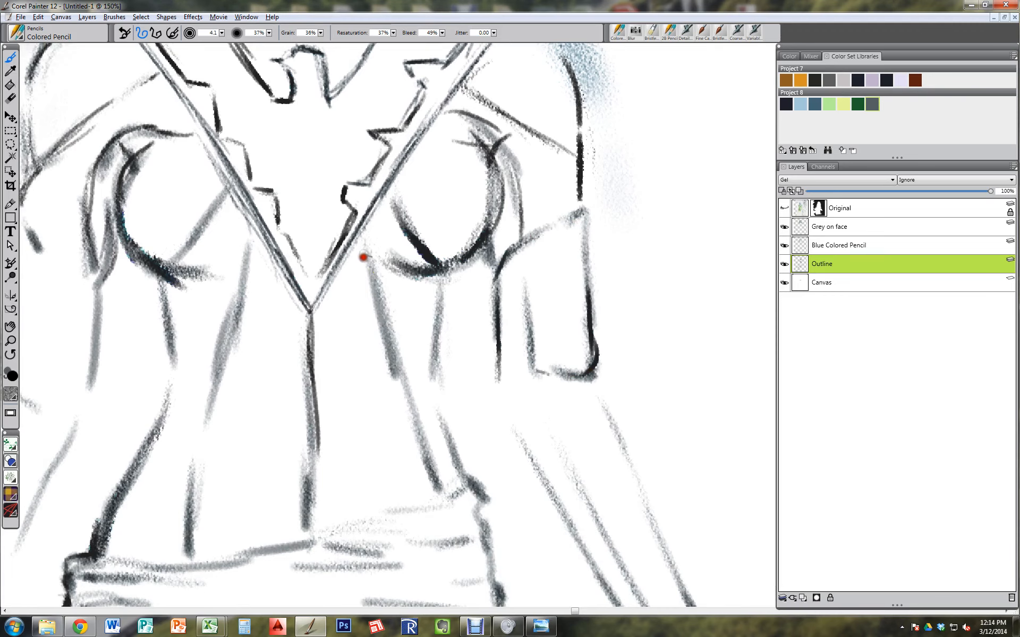
Step: Darken the waist sash's sloping upper edge and its wavy folded end on the figure's left side
mouse_move(363, 257)
mouse_down()
mouse_move(444, 491)
mouse_move(409, 279)
mouse_move(307, 311)
mouse_up()
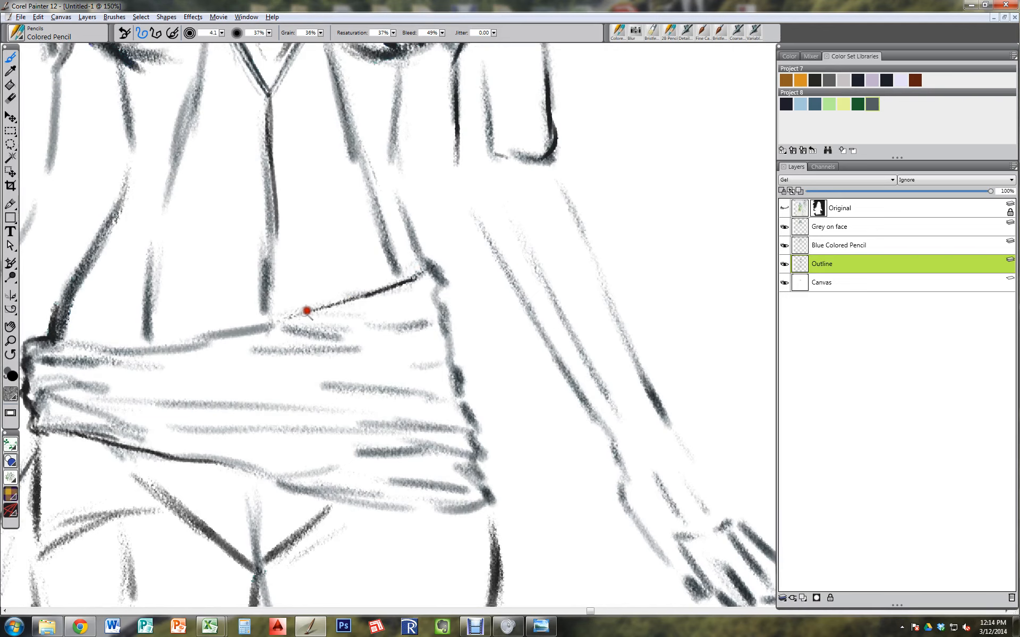
mouse_move(427, 267)
mouse_down()
mouse_move(446, 284)
mouse_move(440, 308)
mouse_move(458, 352)
mouse_up()
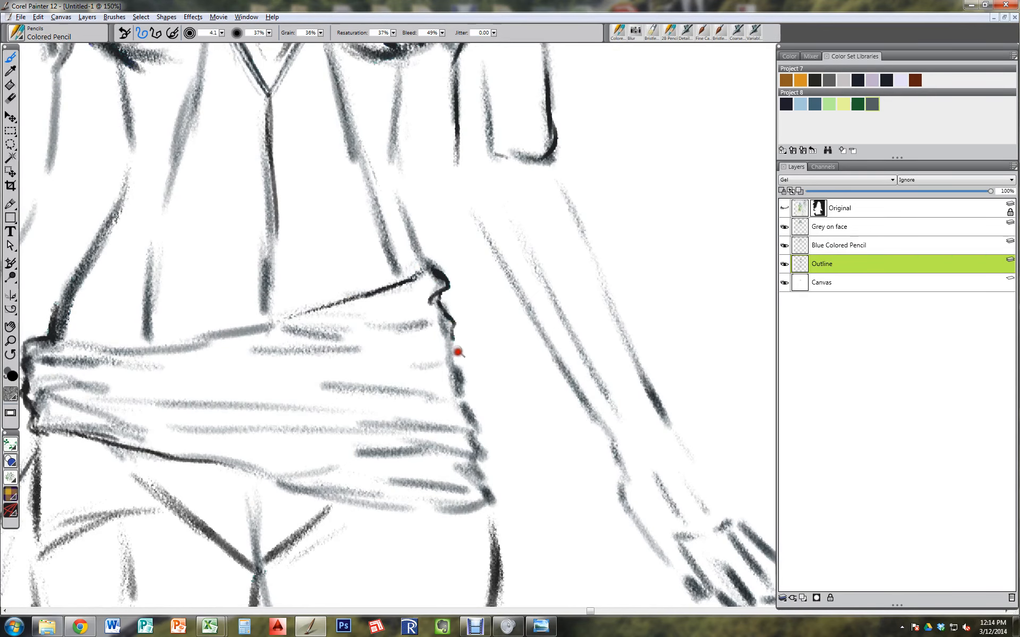
drag(535, 457, 421, 299)
drag(479, 435, 581, 269)
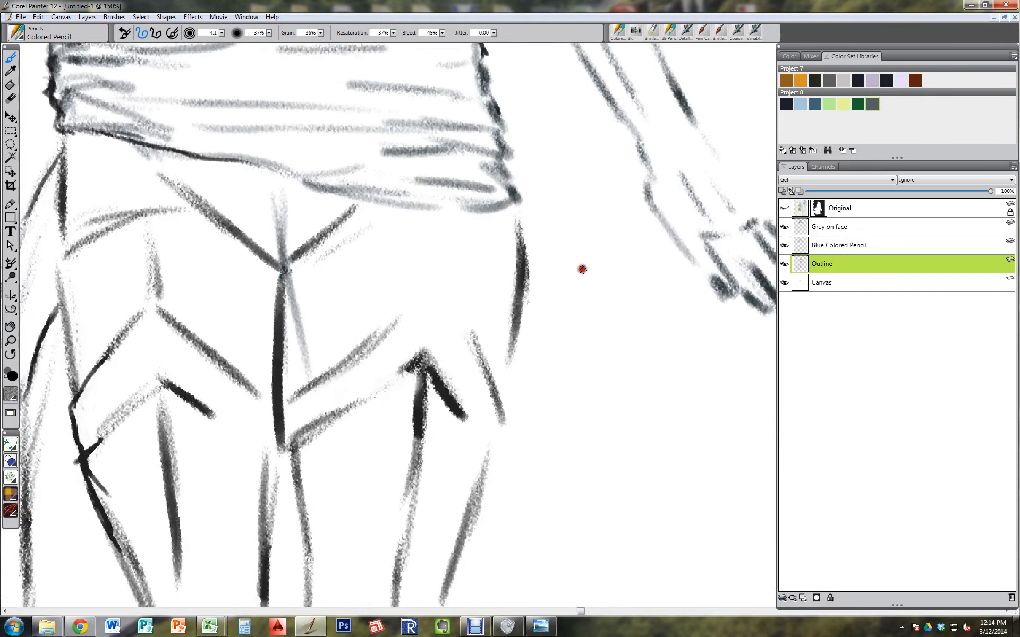
Step: Darken the upper part of the inner line of the figure's left thigh, starting at the costume's lower centre point
drag(389, 471, 580, 323)
drag(546, 402, 489, 293)
drag(616, 215, 587, 297)
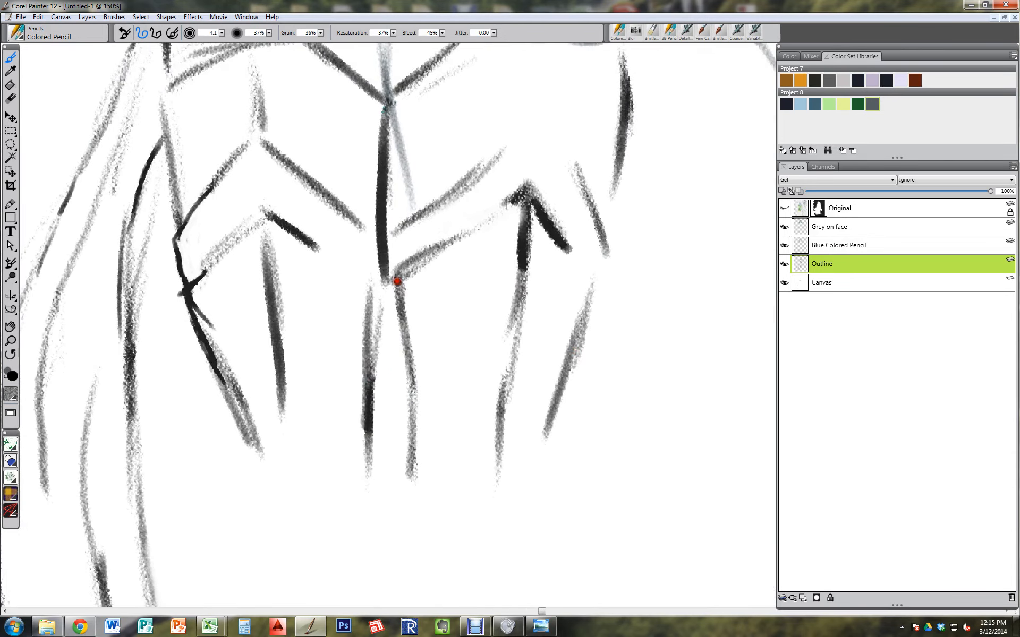
drag(397, 282, 410, 360)
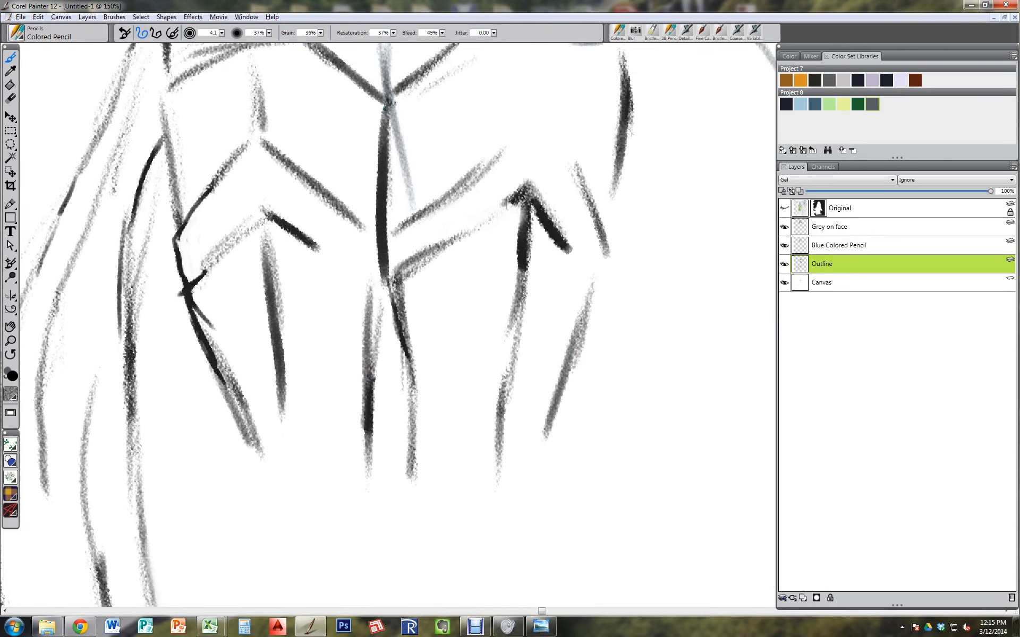
Step: Compare the whole drawing with the Original layer shown and hidden, leaving that layer hidden
drag(340, 96, 648, 574)
drag(584, 266, 320, 379)
drag(637, 133, 175, 578)
drag(239, 451, 669, 214)
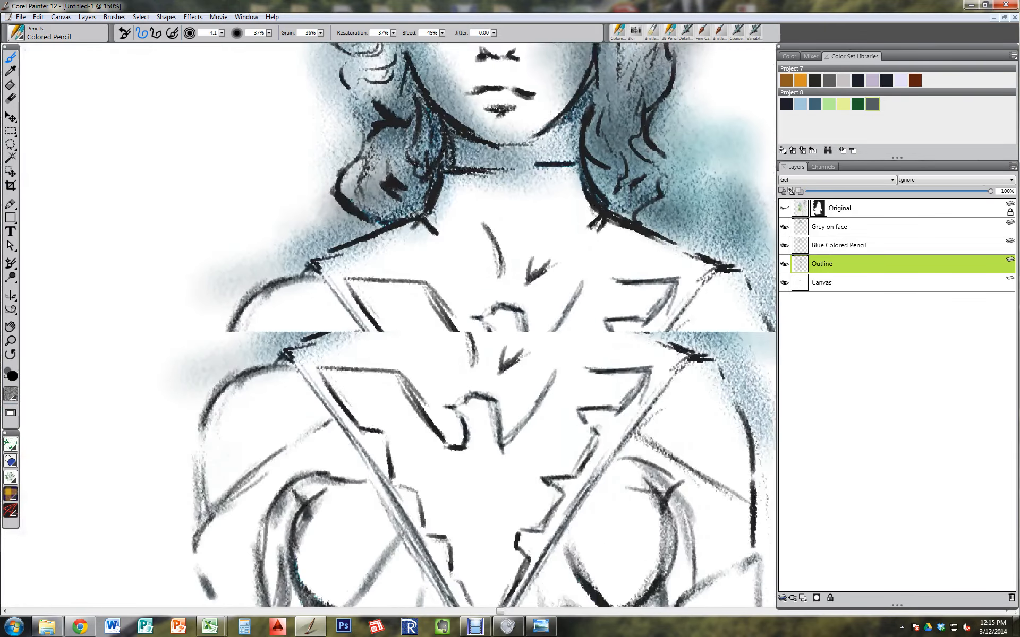
drag(477, 298, 382, 605)
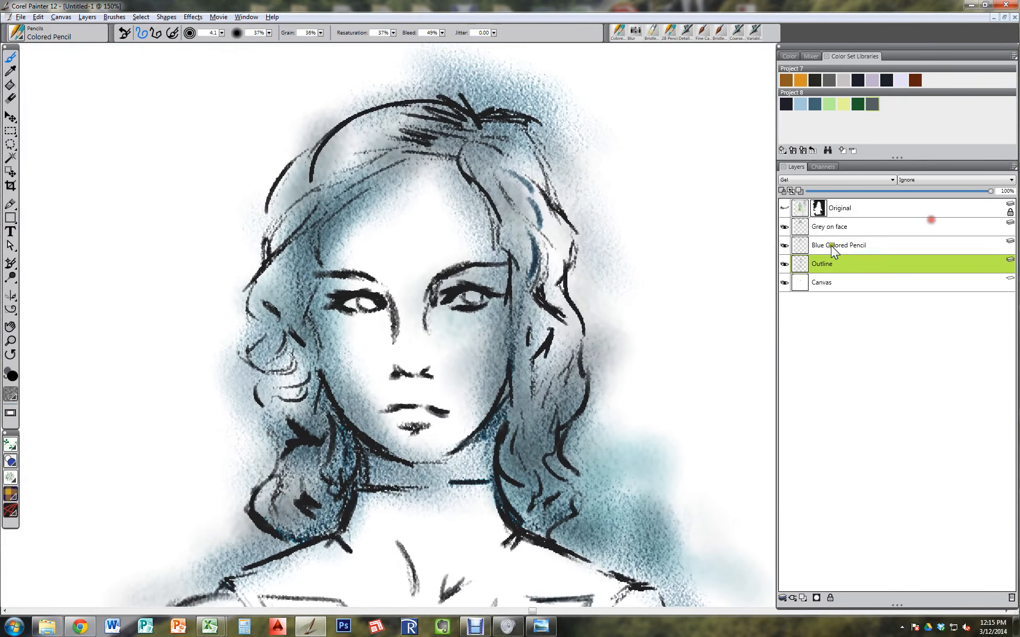
click(784, 208)
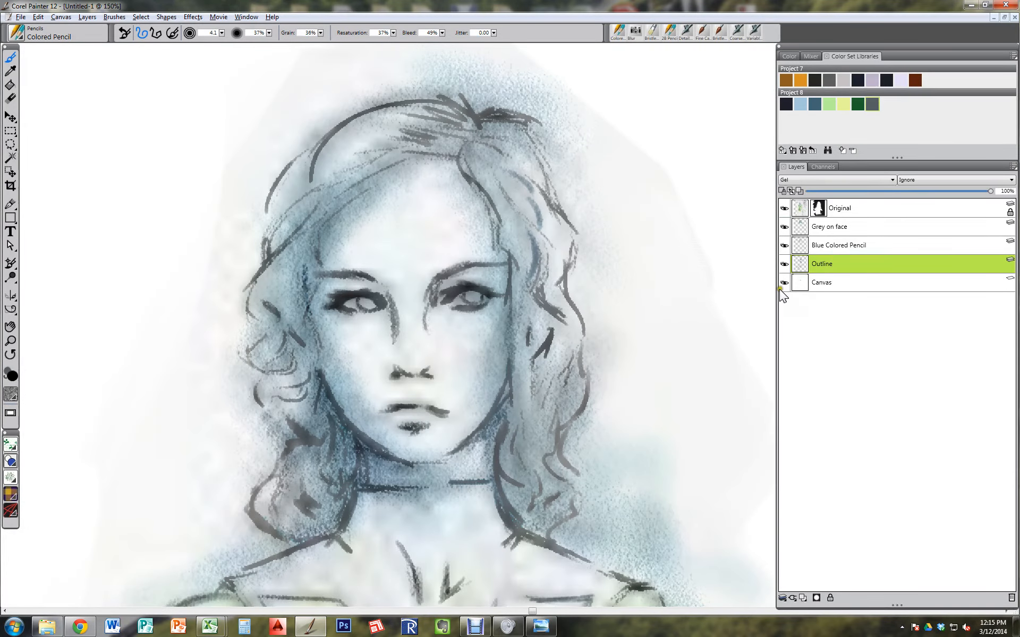
key(ctrl+0)
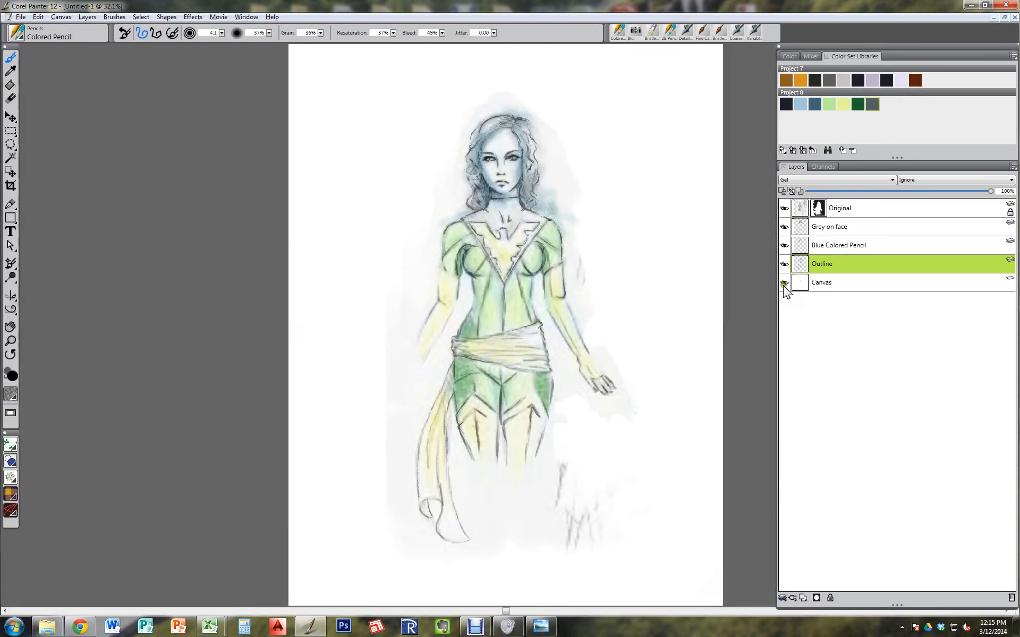
click(784, 209)
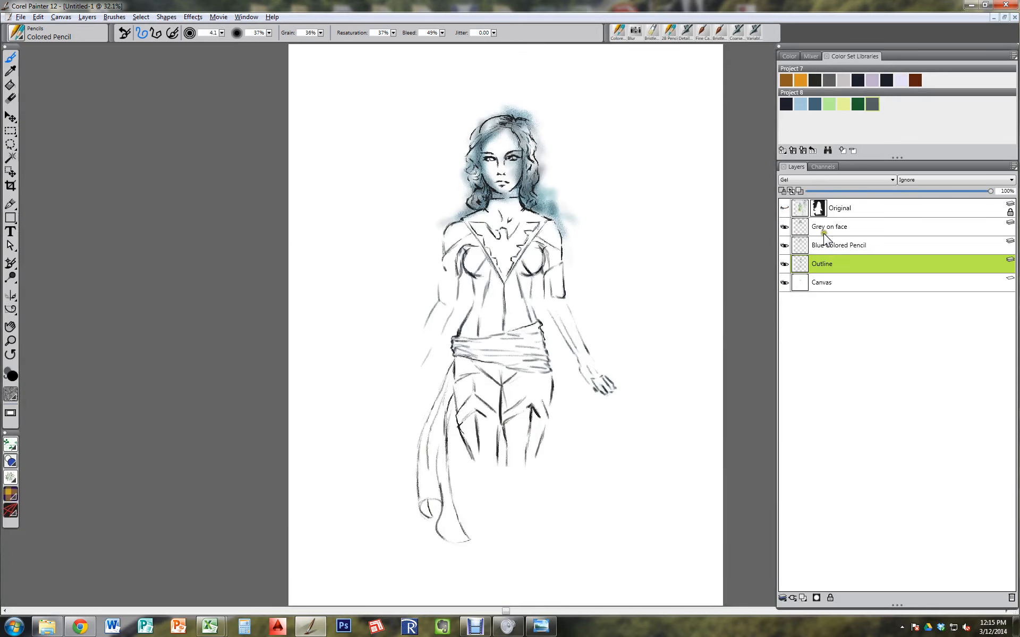
click(785, 208)
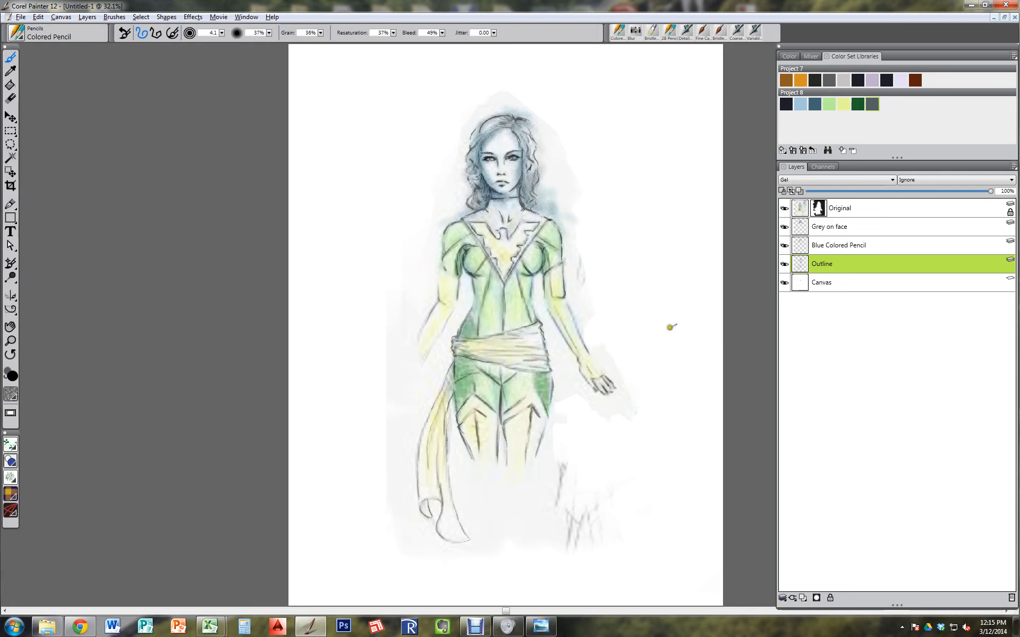
click(784, 208)
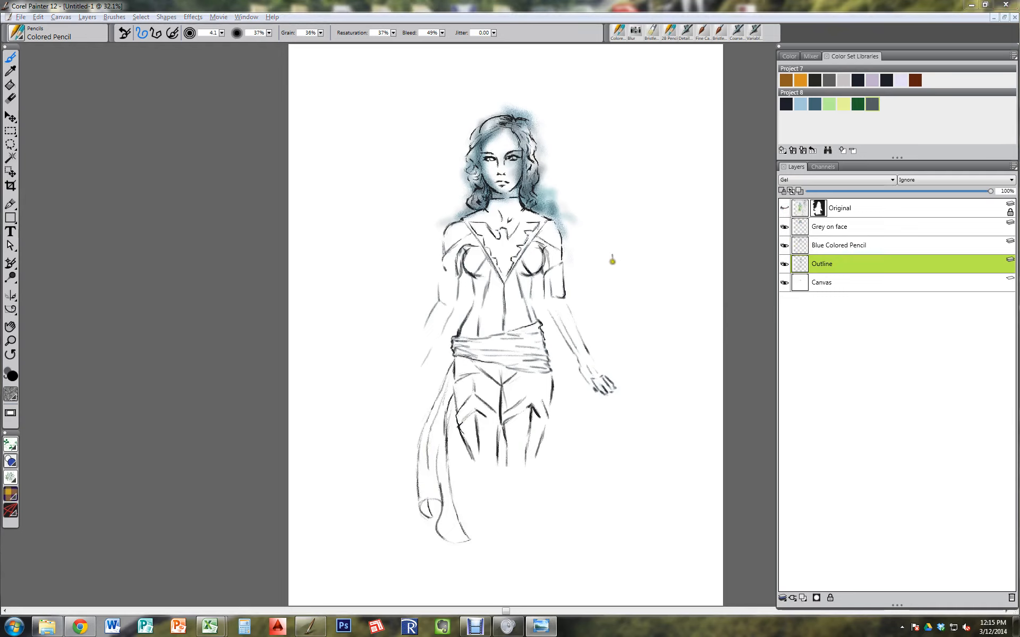
Step: On a new layer above Grey on face, paint the bodice, sleeves and hips light green with the Colored Pencil at size 140.2
click(828, 106)
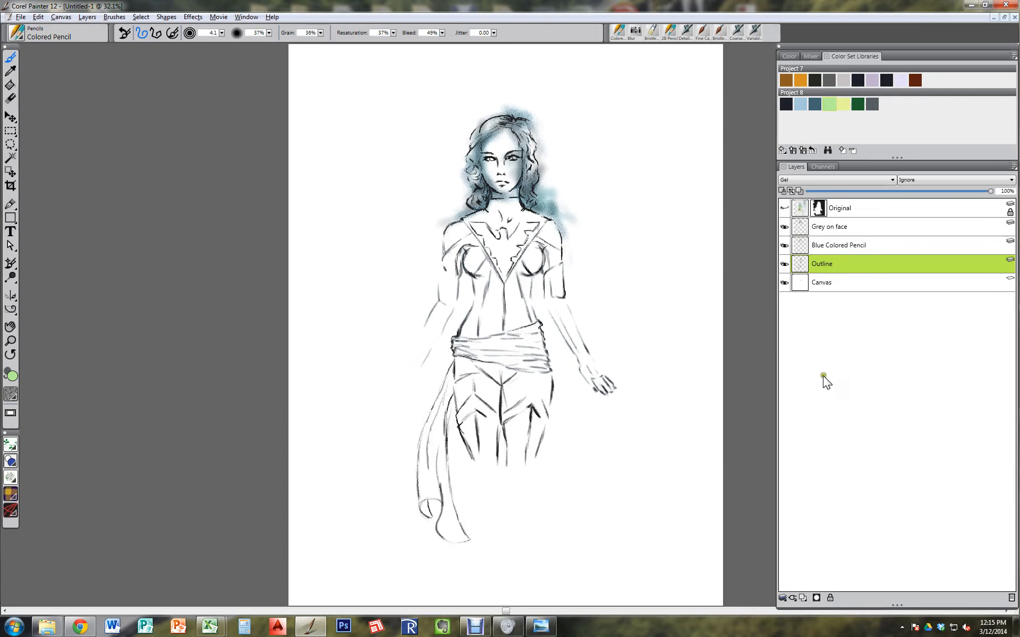
click(802, 597)
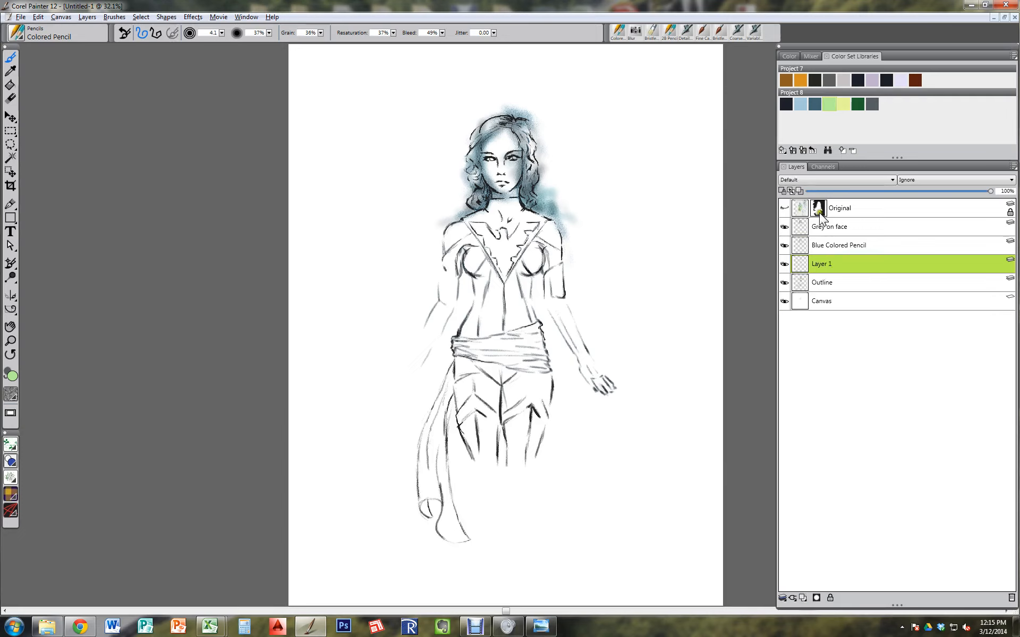
drag(827, 263, 831, 223)
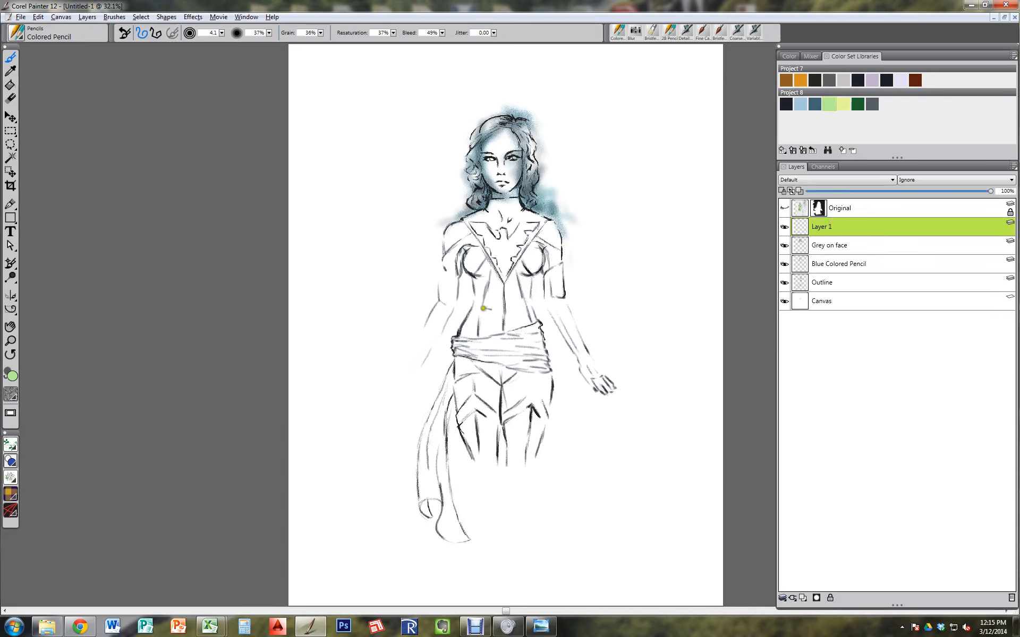
mouse_move(477, 319)
ctrl+alt+mouse_down()
mouse_move(501, 287)
mouse_move(449, 332)
mouse_move(493, 274)
mouse_move(473, 260)
mouse_move(515, 302)
mouse_move(570, 224)
mouse_move(506, 299)
mouse_move(564, 222)
mouse_move(507, 304)
mouse_move(563, 230)
mouse_move(551, 283)
mouse_move(557, 242)
mouse_move(541, 247)
mouse_move(525, 310)
mouse_move(438, 202)
mouse_move(456, 213)
mouse_move(449, 229)
mouse_move(462, 243)
mouse_move(437, 240)
mouse_move(468, 267)
mouse_move(401, 369)
ctrl+alt+mouse_up()
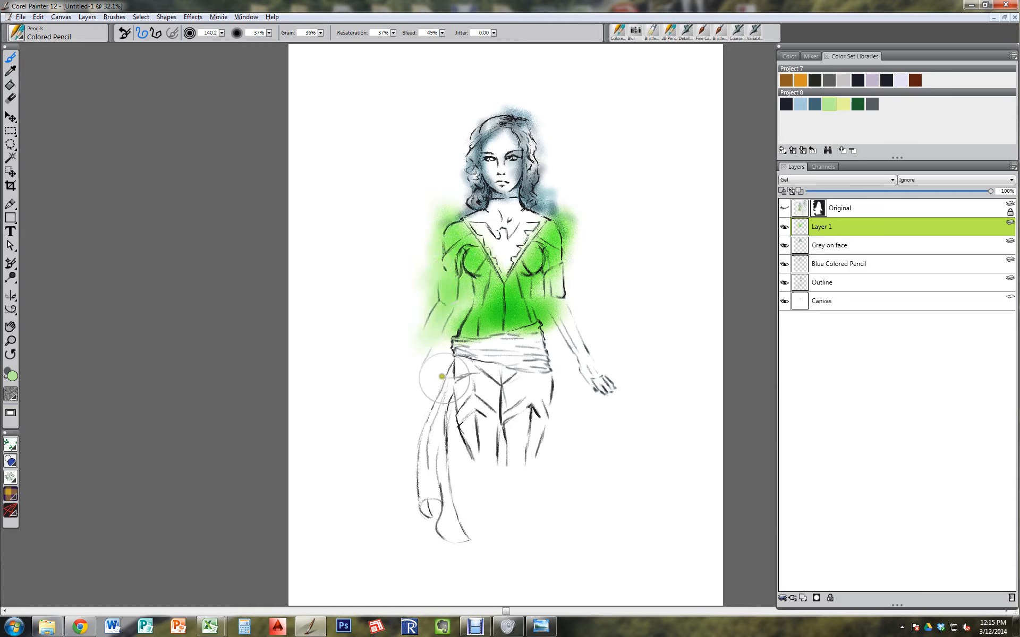
mouse_move(442, 376)
mouse_down()
mouse_move(502, 401)
mouse_move(485, 398)
mouse_move(464, 359)
mouse_move(519, 403)
mouse_move(462, 404)
mouse_move(526, 384)
mouse_move(462, 369)
mouse_move(480, 414)
mouse_up()
Step: Lighten the green on the midriff, the figure's left bust and the outer shoulders with an eraser of size 223
key(n)
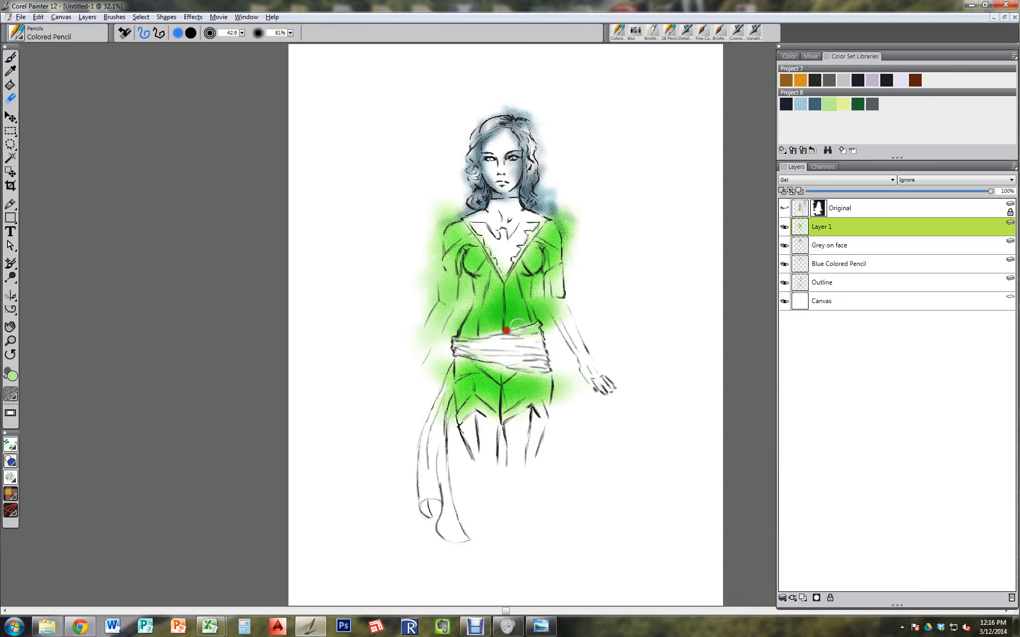
mouse_move(487, 351)
ctrl+alt+mouse_down()
mouse_move(532, 327)
mouse_move(492, 329)
mouse_move(510, 314)
mouse_move(483, 338)
mouse_move(505, 351)
ctrl+alt+mouse_up()
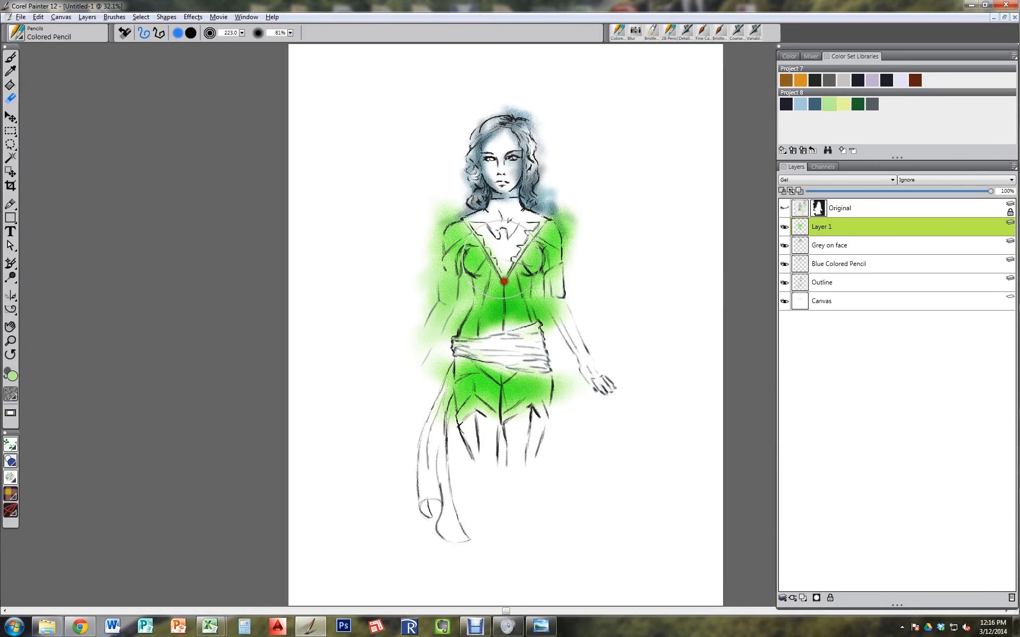
mouse_move(504, 281)
mouse_down()
mouse_move(493, 315)
mouse_move(474, 304)
mouse_move(491, 324)
mouse_move(507, 281)
mouse_move(525, 283)
mouse_move(533, 302)
mouse_move(511, 288)
mouse_move(521, 277)
mouse_move(543, 322)
mouse_move(513, 322)
mouse_move(494, 294)
mouse_move(421, 359)
mouse_up()
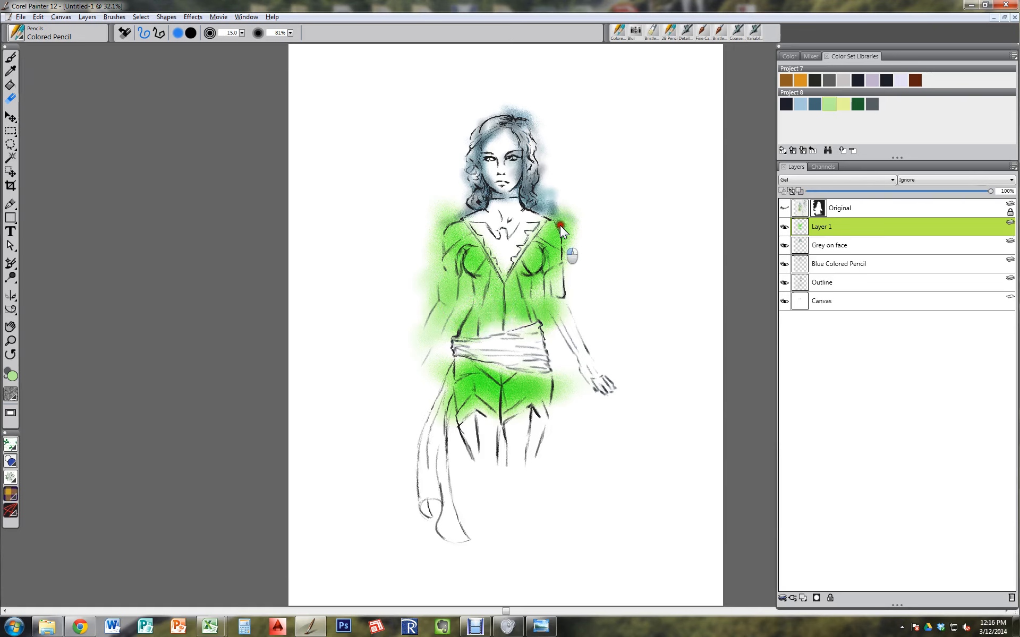
mouse_move(561, 226)
mouse_down()
mouse_move(549, 271)
mouse_move(561, 284)
mouse_move(555, 261)
mouse_move(561, 280)
mouse_move(481, 197)
mouse_move(489, 246)
mouse_move(470, 236)
mouse_move(496, 287)
mouse_move(555, 271)
mouse_move(463, 233)
mouse_move(472, 276)
mouse_move(432, 283)
mouse_move(457, 254)
mouse_move(441, 271)
mouse_move(489, 255)
mouse_move(441, 298)
mouse_move(446, 211)
mouse_move(474, 224)
mouse_move(449, 222)
mouse_move(428, 221)
mouse_up()
Step: Shade around both sides of the bust and along the upper torso seams in dark green with the Colored Pencil at size 57.4
click(857, 104)
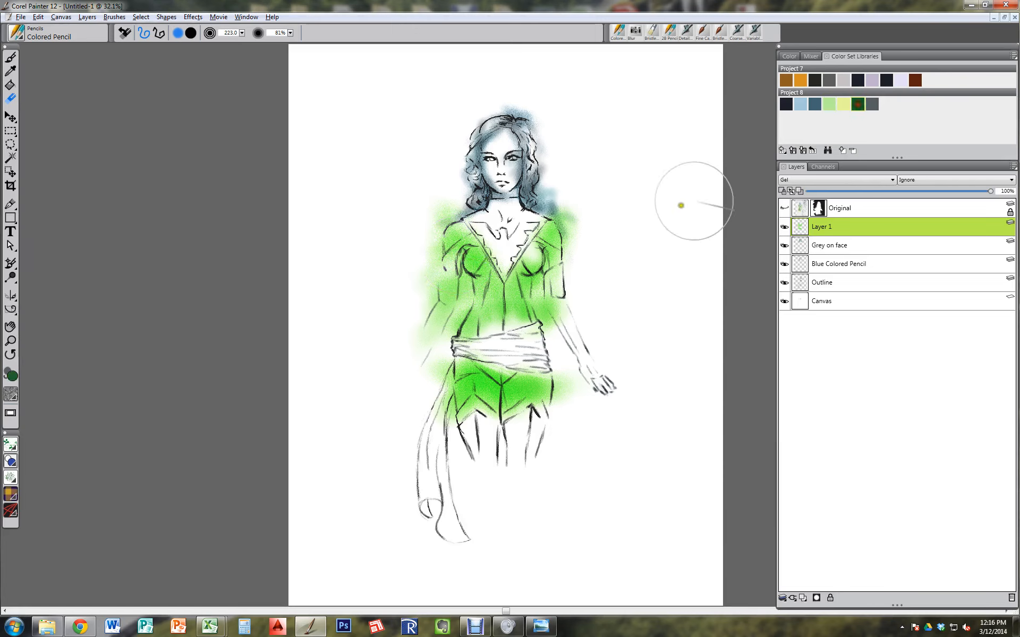
key(b)
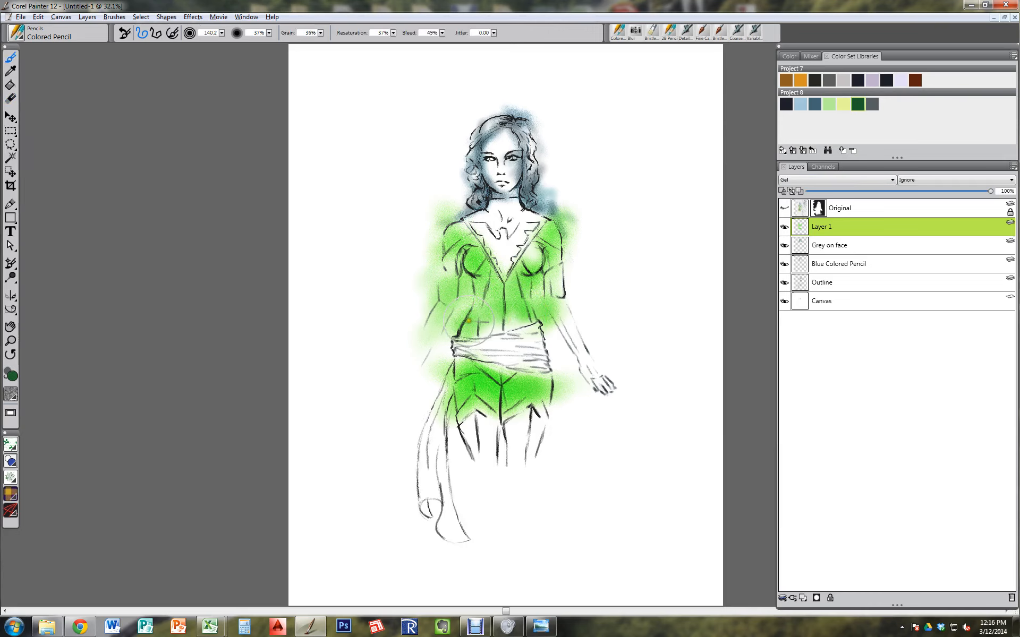
ctrl+alt+drag(477, 328, 481, 325)
drag(469, 255, 464, 291)
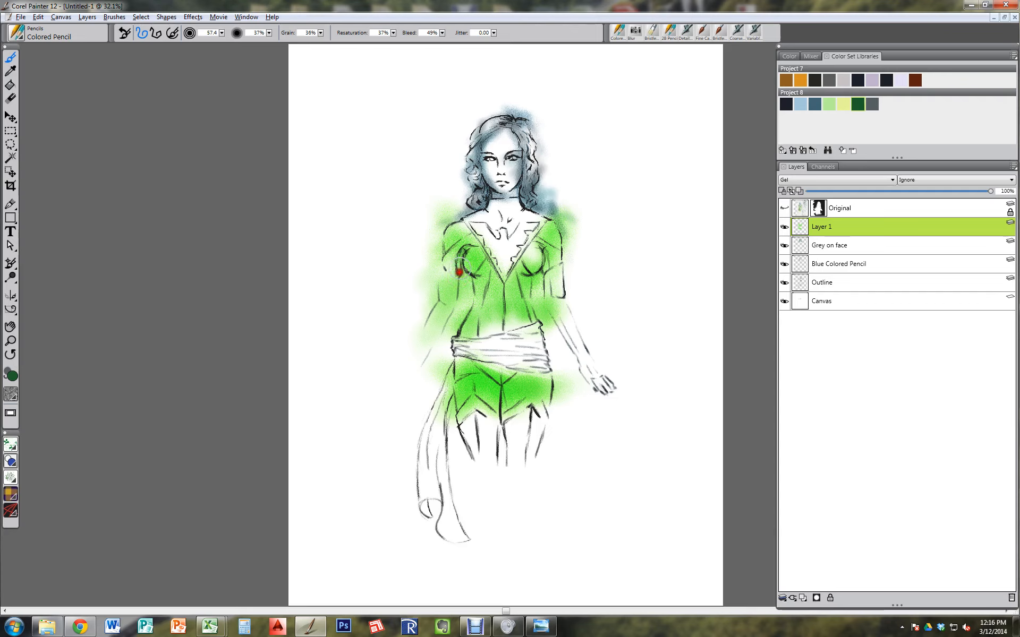
drag(469, 243, 462, 294)
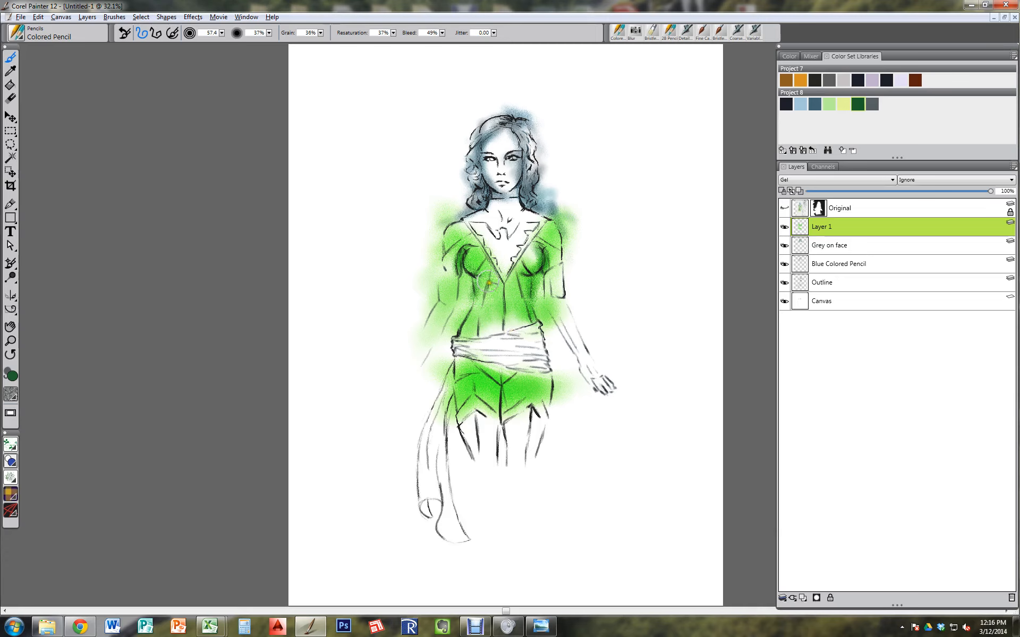
drag(493, 298, 487, 302)
key(n)
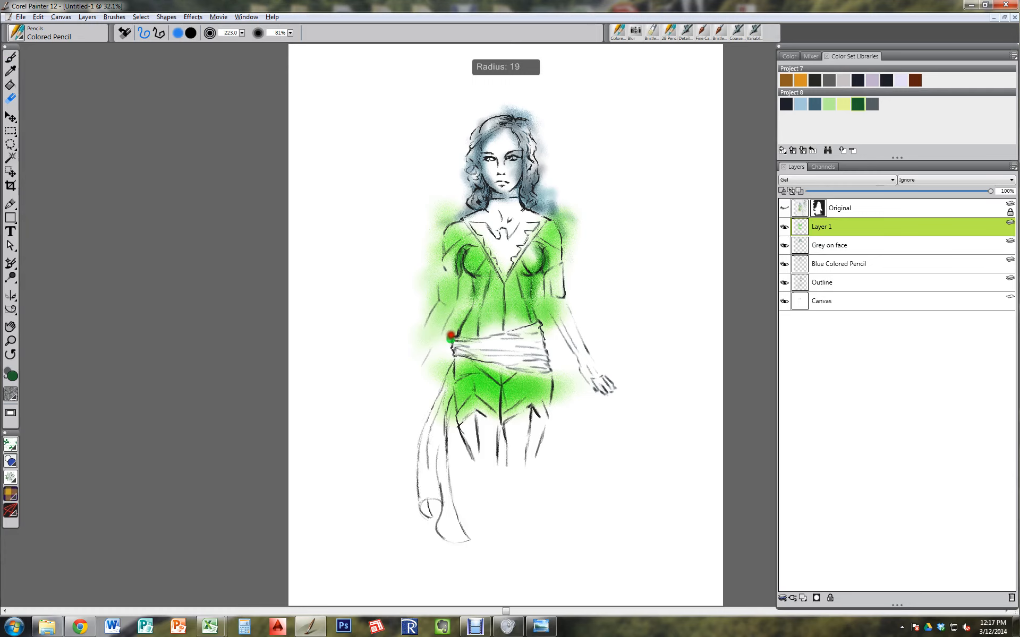
drag(451, 335, 451, 337)
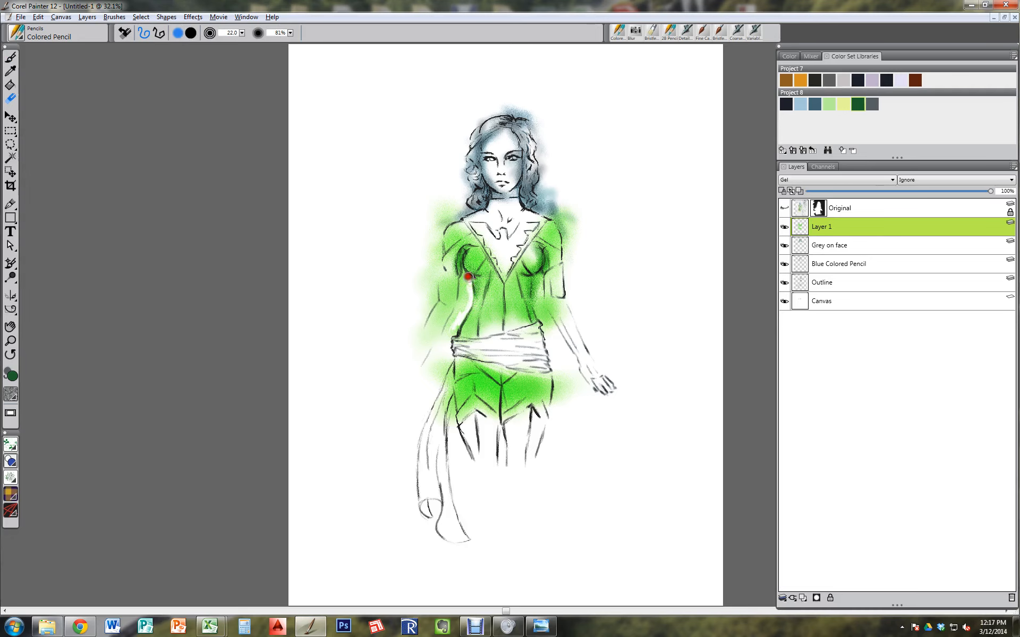
drag(468, 277, 474, 300)
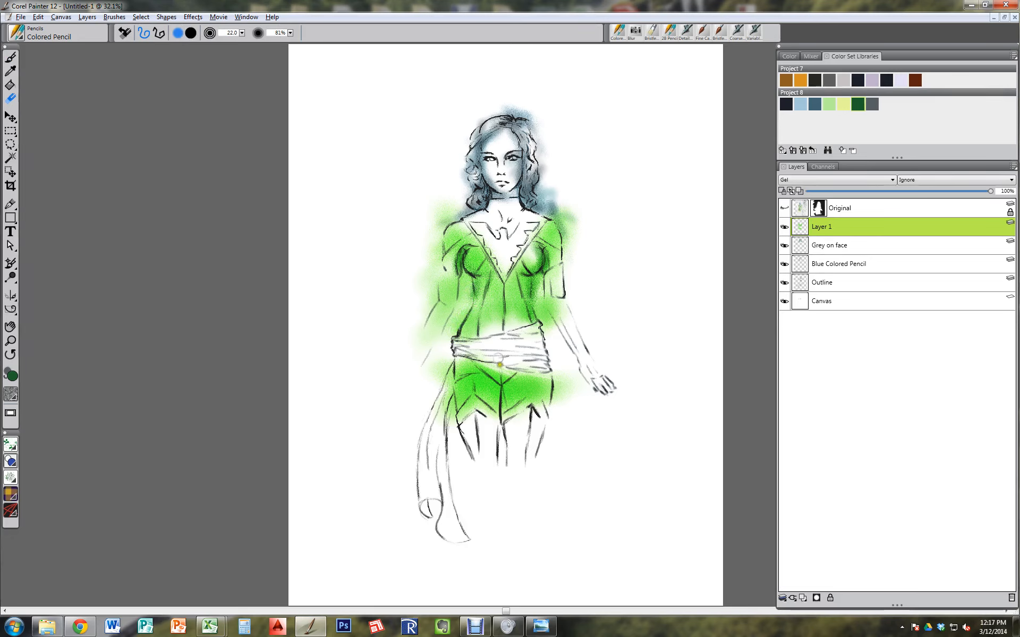
Step: Shade the figure's right waist and right hip in dark green with the Colored Pencil at size 44.3
key(b)
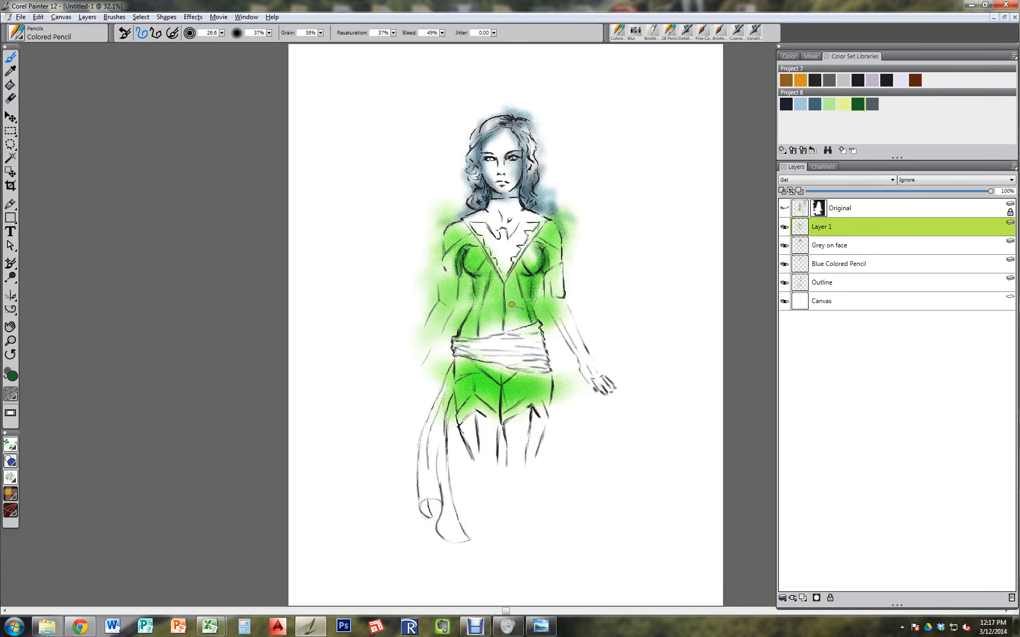
ctrl+alt+drag(494, 339, 498, 333)
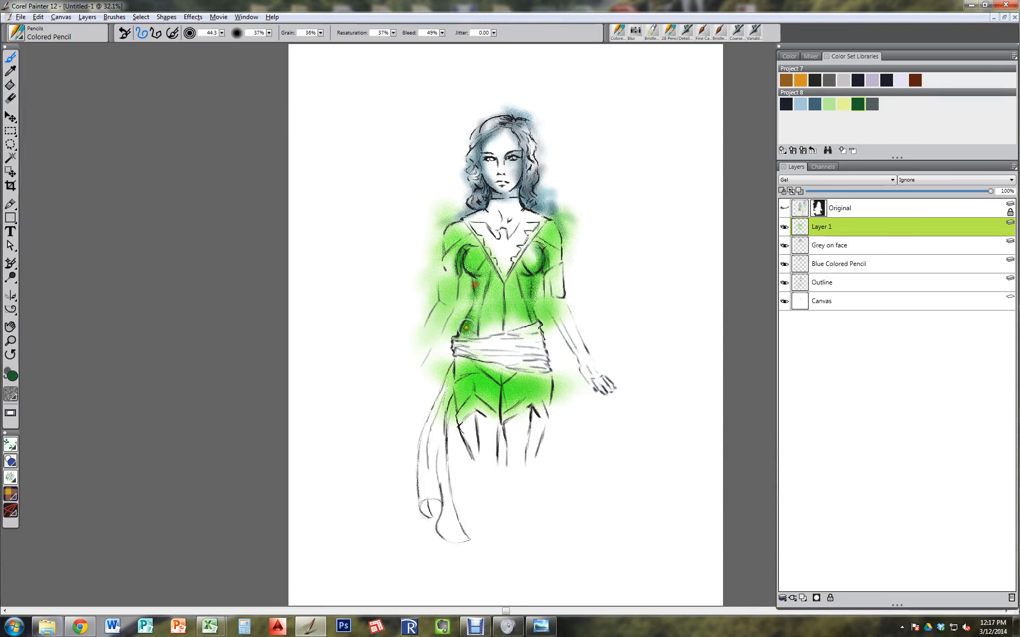
drag(467, 333, 478, 290)
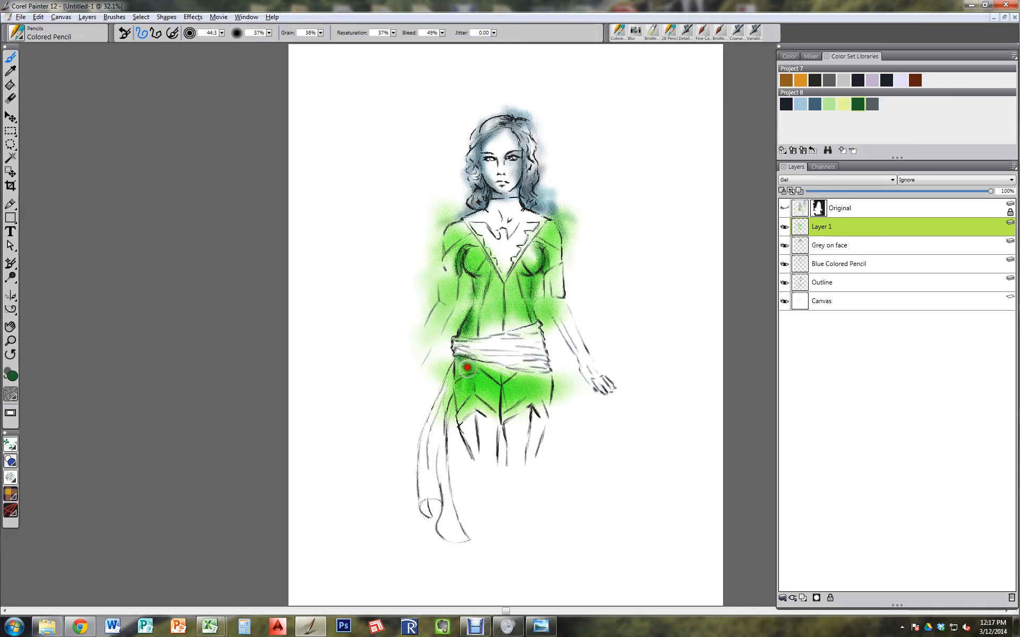
mouse_move(464, 393)
mouse_down()
mouse_move(456, 391)
mouse_move(465, 360)
mouse_up()
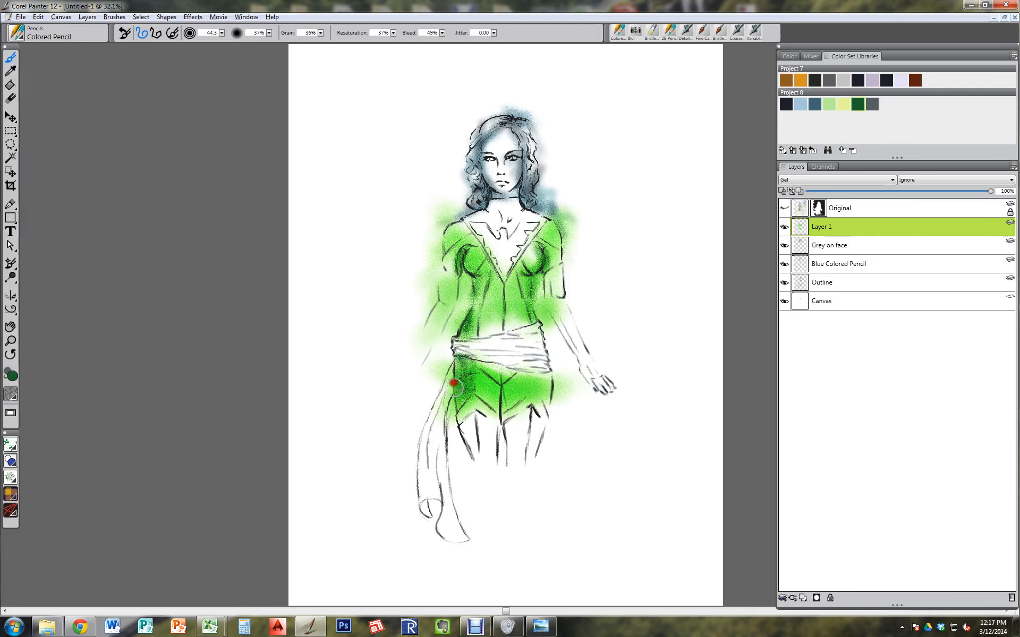
mouse_move(456, 406)
mouse_down()
mouse_move(457, 352)
mouse_move(460, 389)
mouse_move(471, 362)
mouse_move(450, 359)
mouse_move(459, 402)
mouse_move(465, 374)
mouse_move(453, 422)
mouse_up()
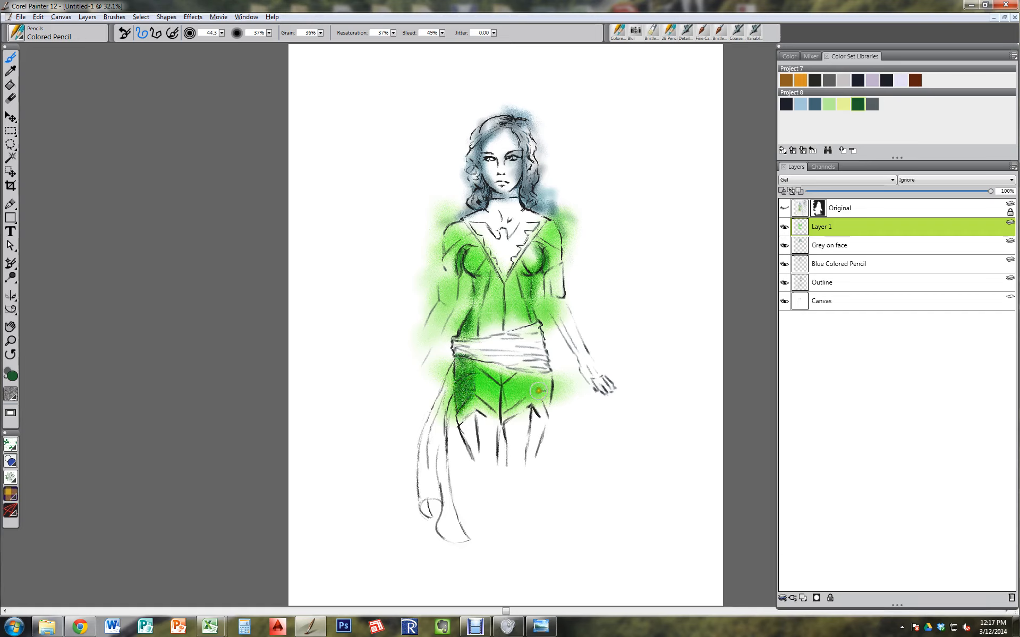
Step: Shade the figure's left hip and left torso side in dark green, and undo the last stroke above the sash
mouse_move(539, 396)
mouse_down()
mouse_move(549, 371)
mouse_move(548, 410)
mouse_move(531, 358)
mouse_up()
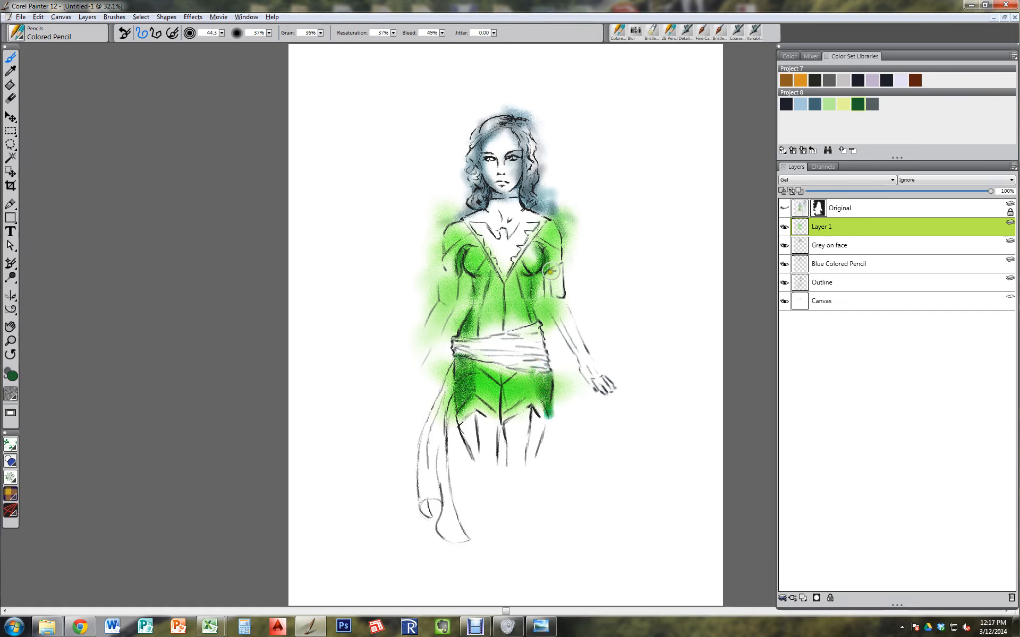
mouse_move(543, 274)
mouse_down()
mouse_move(537, 238)
mouse_move(532, 272)
mouse_move(513, 271)
mouse_move(525, 277)
mouse_move(526, 313)
mouse_up()
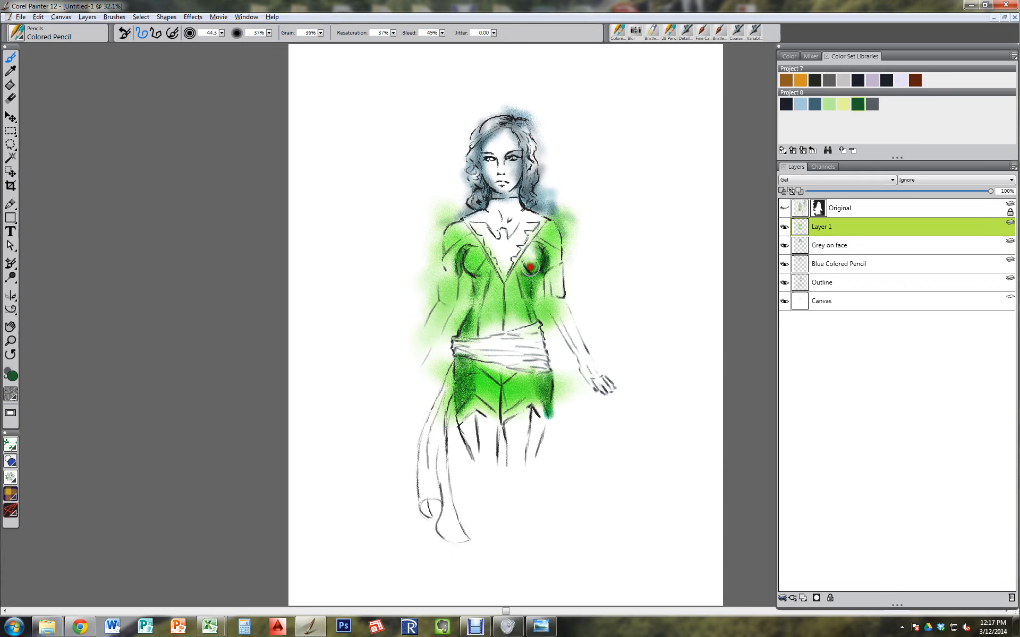
mouse_move(541, 317)
mouse_down()
mouse_move(505, 339)
mouse_move(526, 314)
mouse_up()
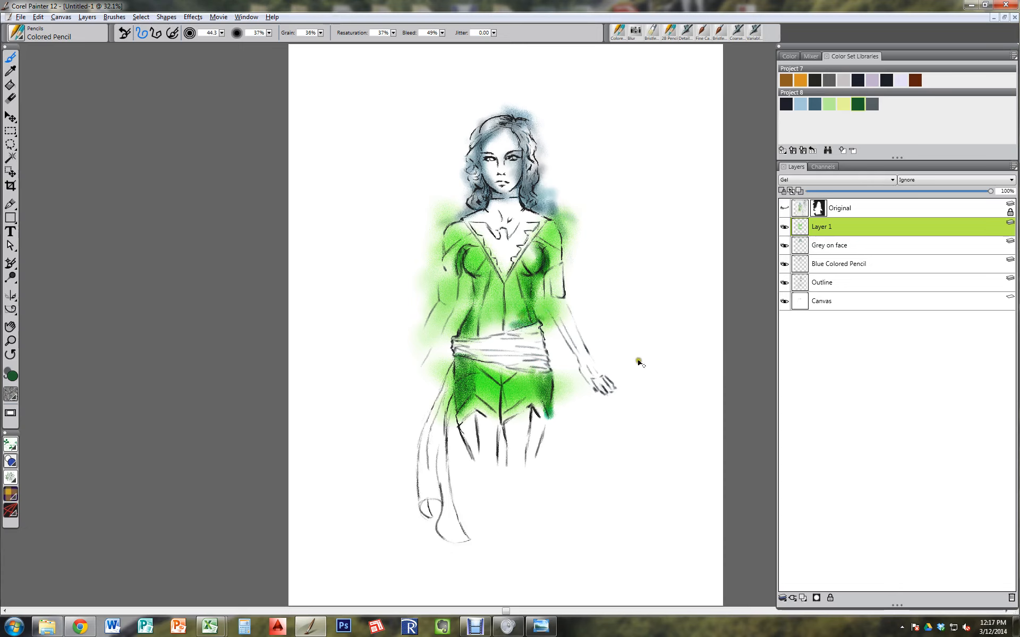
key(ctrl+z)
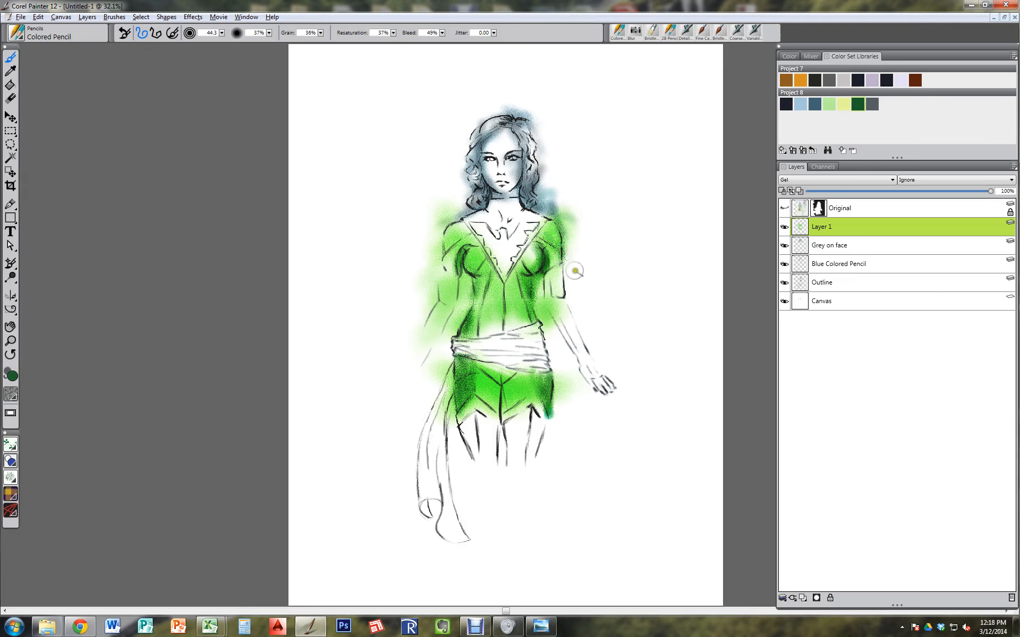
Step: Paint the figure's left forearm pale yellow and erase the excess colour around the left cuff and elbow with an eraser of size 90.6
click(845, 104)
drag(555, 316, 581, 360)
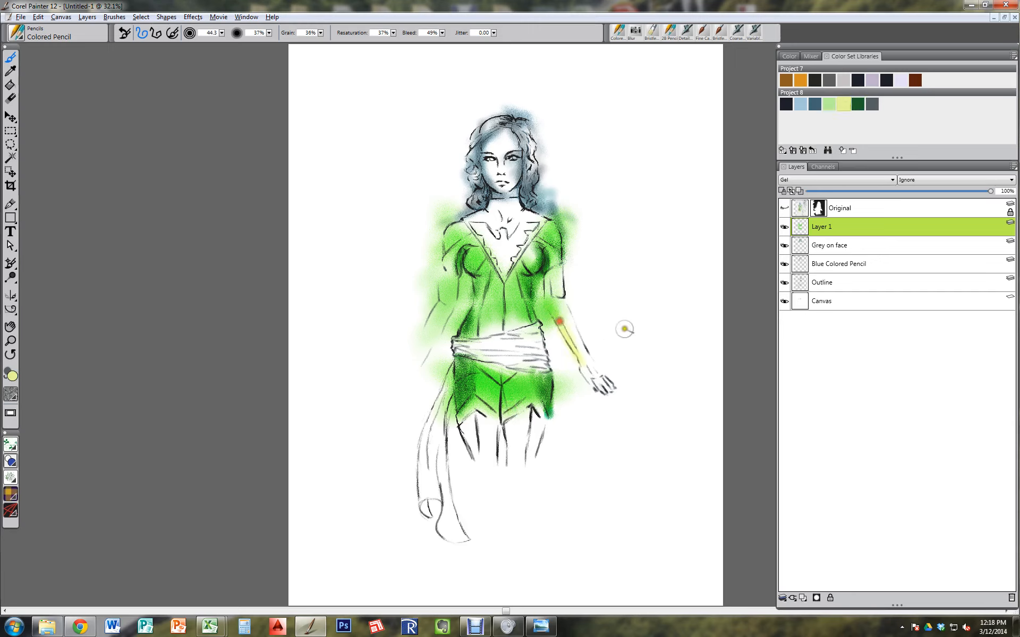
key(n)
drag(604, 311, 615, 298)
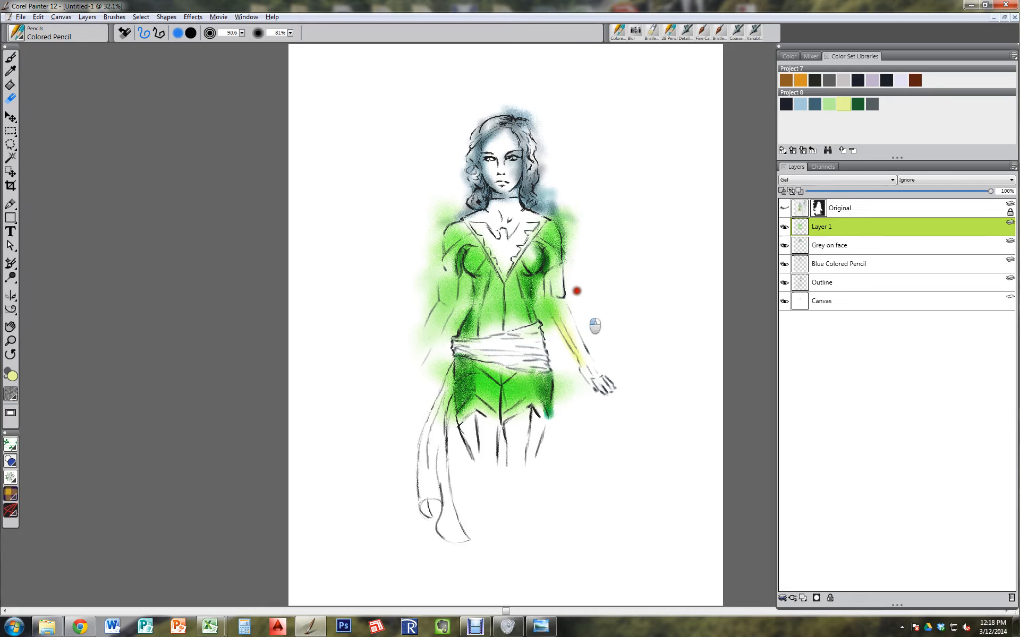
mouse_move(543, 287)
mouse_down()
mouse_move(558, 337)
mouse_move(563, 289)
mouse_move(551, 271)
mouse_up()
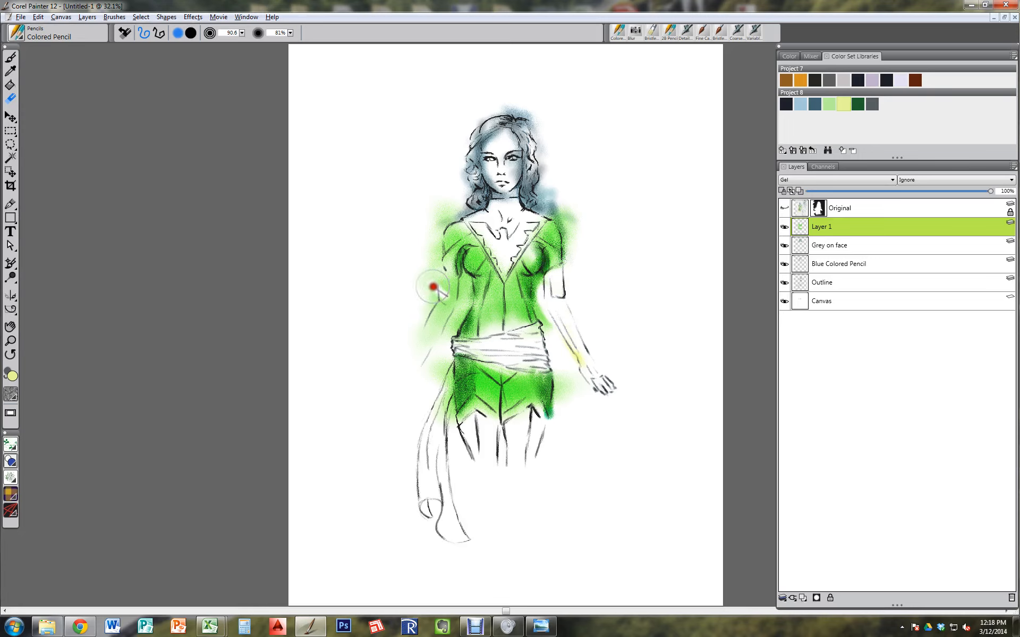
Step: Erase the stray green around the figure's right forearm and paint both forearms pale yellow with the Colored Pencil at size 44.3
mouse_move(437, 287)
mouse_down()
mouse_move(444, 296)
mouse_move(440, 275)
mouse_move(452, 293)
mouse_move(419, 346)
mouse_move(432, 293)
mouse_move(440, 298)
mouse_move(421, 364)
mouse_up()
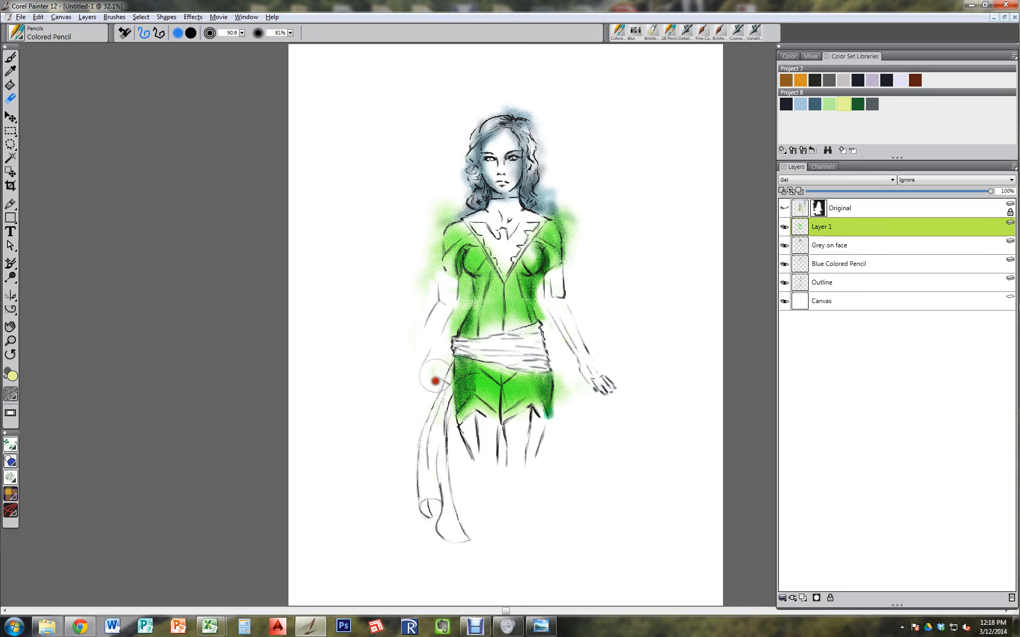
key(b)
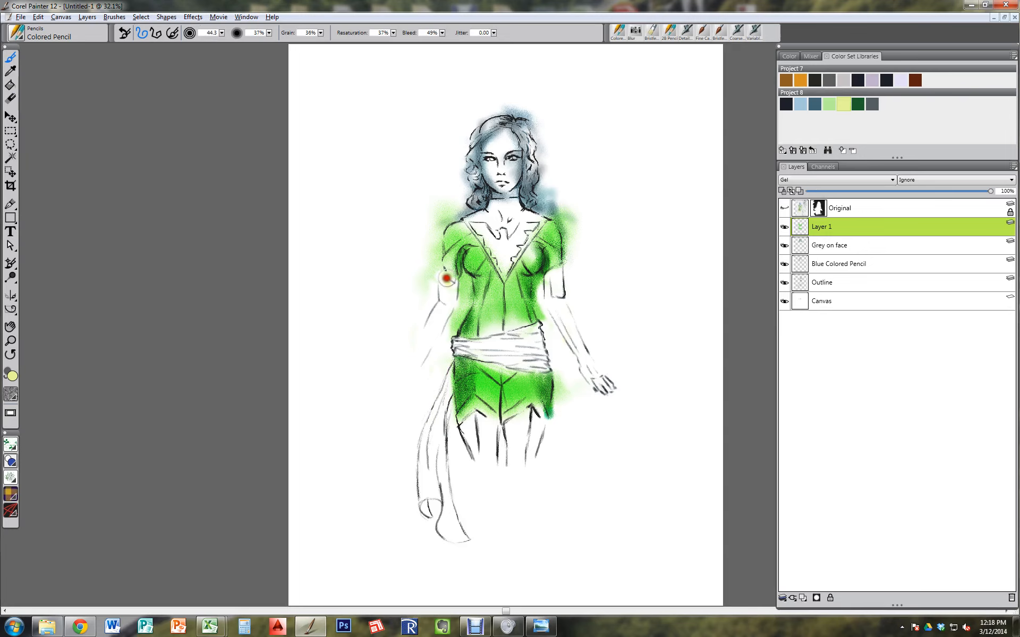
mouse_move(442, 277)
mouse_down()
mouse_move(445, 309)
mouse_move(449, 282)
mouse_move(430, 352)
mouse_move(450, 281)
mouse_move(395, 393)
mouse_up()
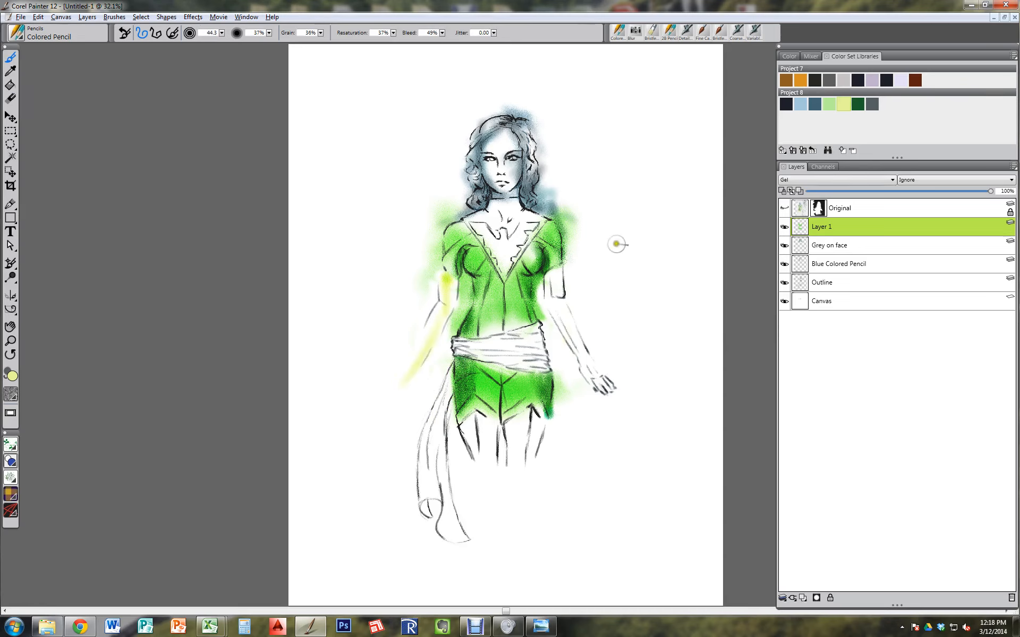
drag(554, 288, 605, 391)
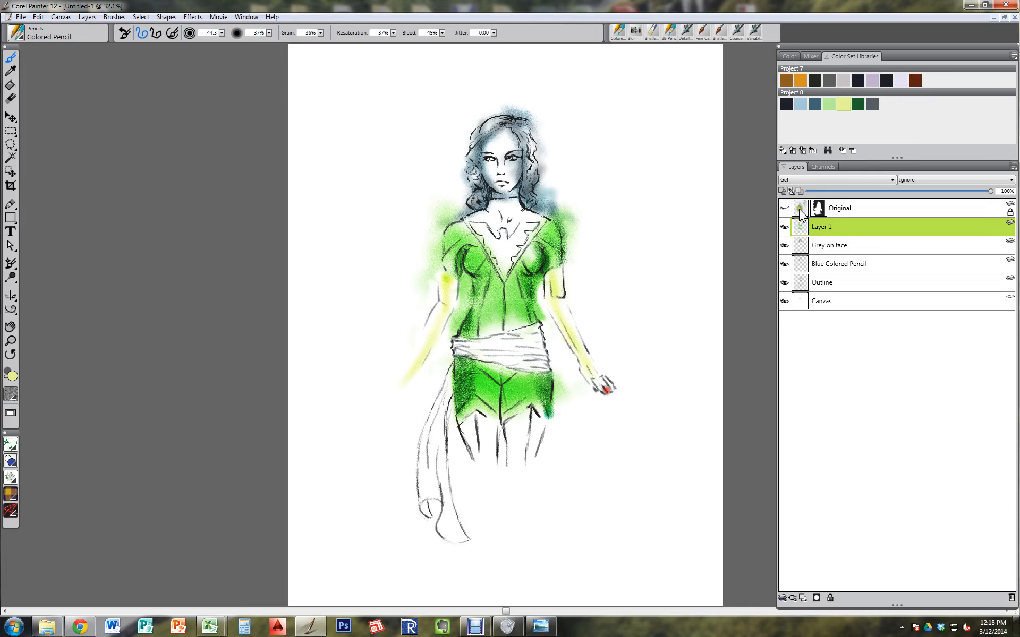
Step: Choose a brighter yellow with RGB 239, 244, 80, try it on the figure's left arm, hand and thighs, and undo the yellow strokes
click(790, 55)
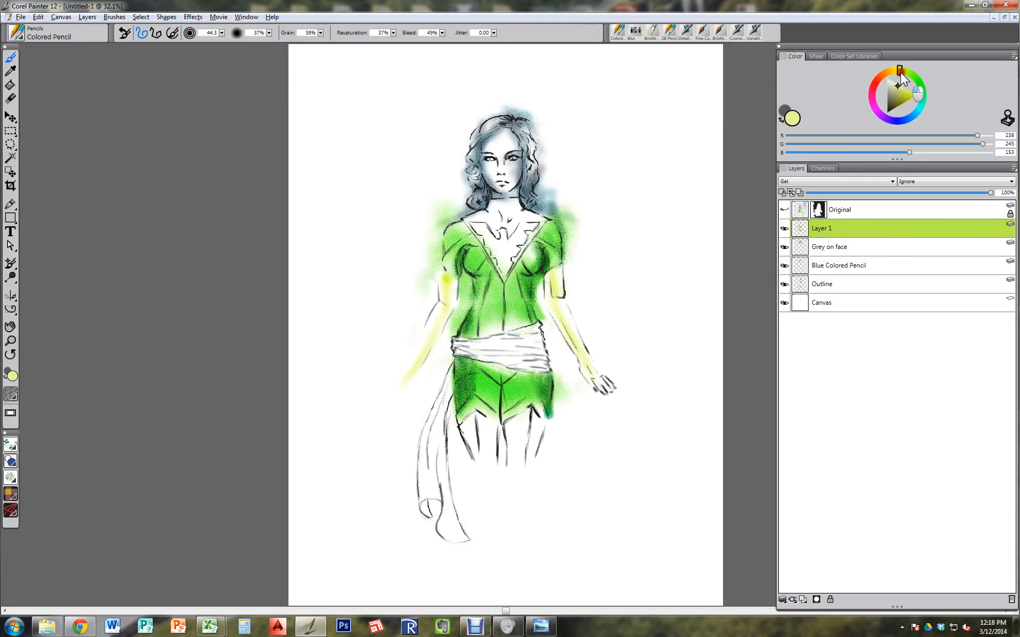
click(906, 92)
mouse_move(547, 288)
mouse_down()
mouse_move(551, 271)
mouse_move(560, 321)
mouse_move(558, 267)
mouse_move(560, 321)
mouse_move(558, 307)
mouse_move(578, 360)
mouse_move(602, 385)
mouse_move(572, 346)
mouse_move(626, 390)
mouse_up()
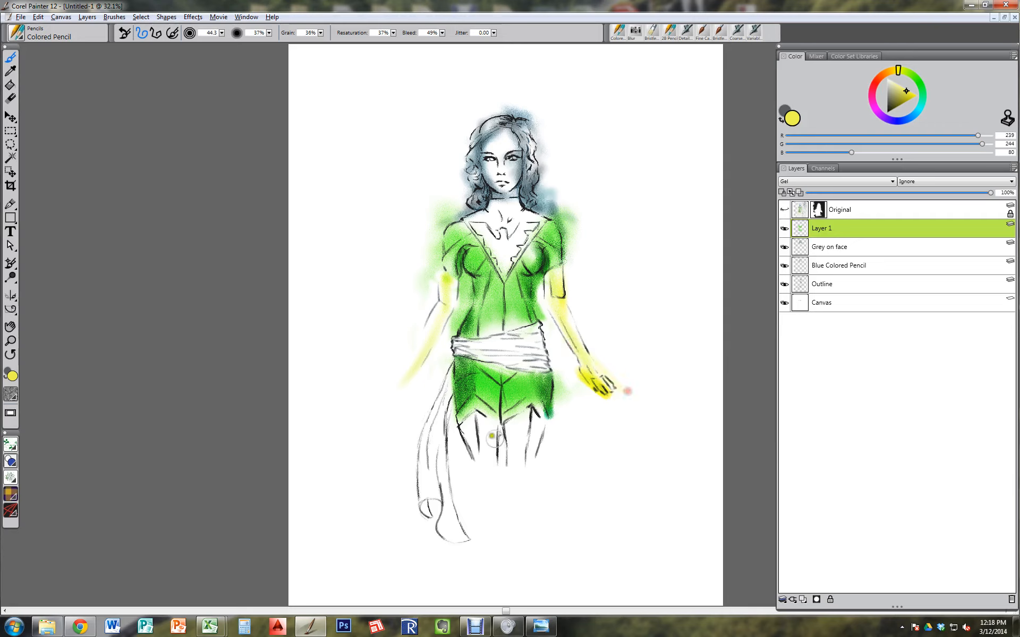
mouse_move(465, 404)
mouse_down()
mouse_move(463, 422)
mouse_move(500, 484)
mouse_up()
key(ctrl+z)
key(ctrl+z)
key(ctrl+z)
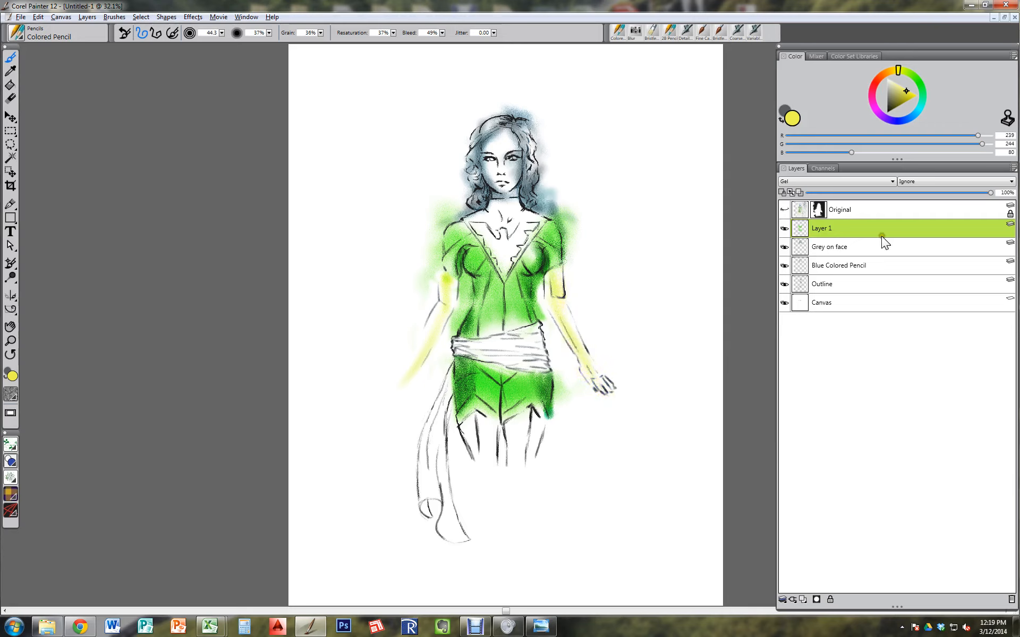
key(ctrl+z)
key(ctrl+z)
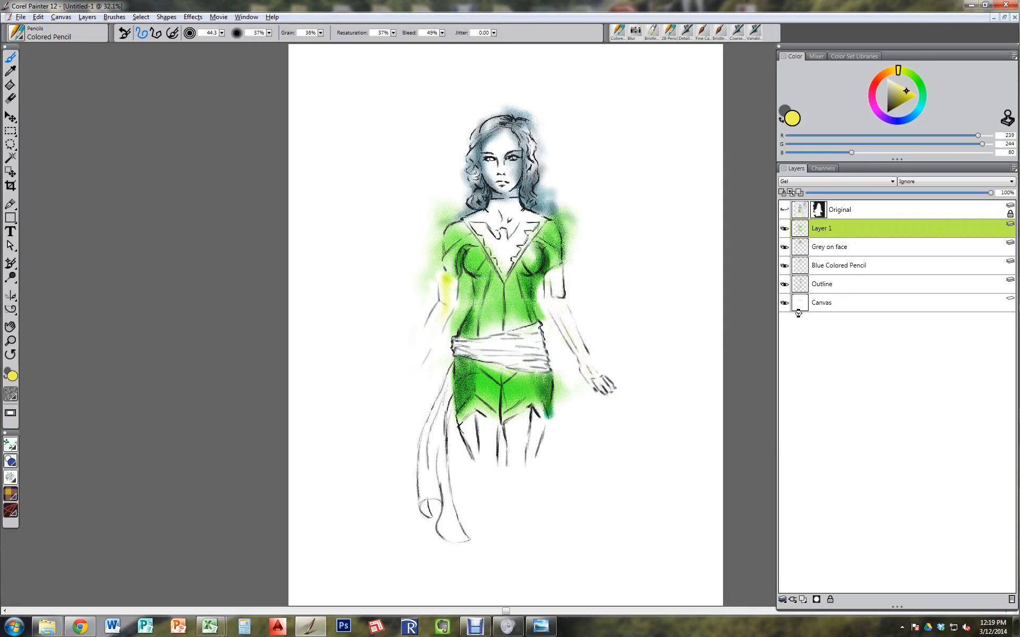
Step: Add a new layer above Layer 1 and paint both of the figure's arms bright yellow, enlarging the brush for the left arm
click(803, 599)
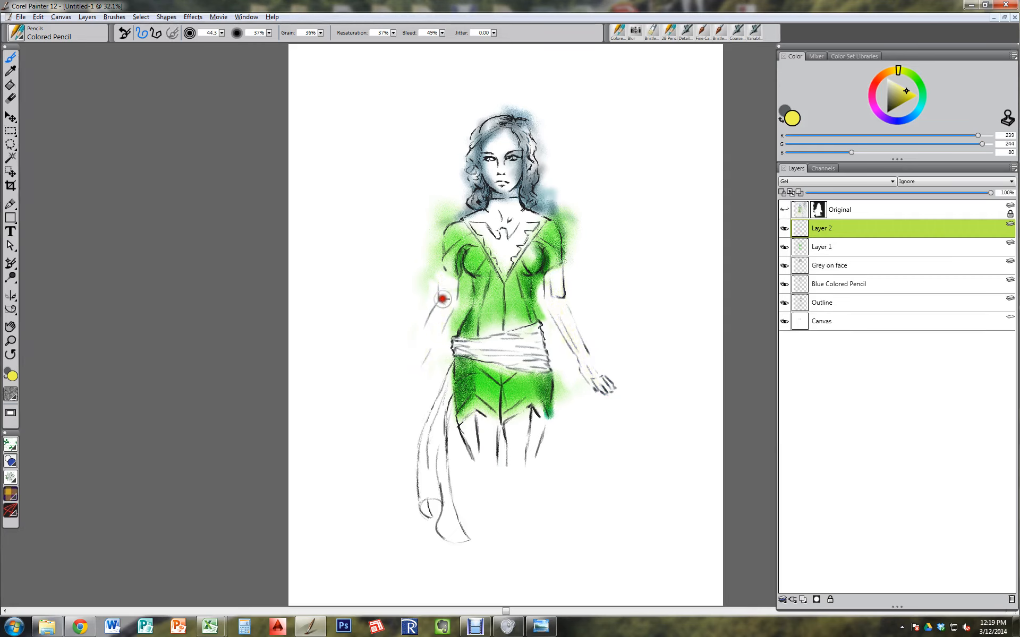
mouse_move(445, 301)
mouse_down()
mouse_move(450, 269)
mouse_move(449, 305)
mouse_move(417, 365)
mouse_up()
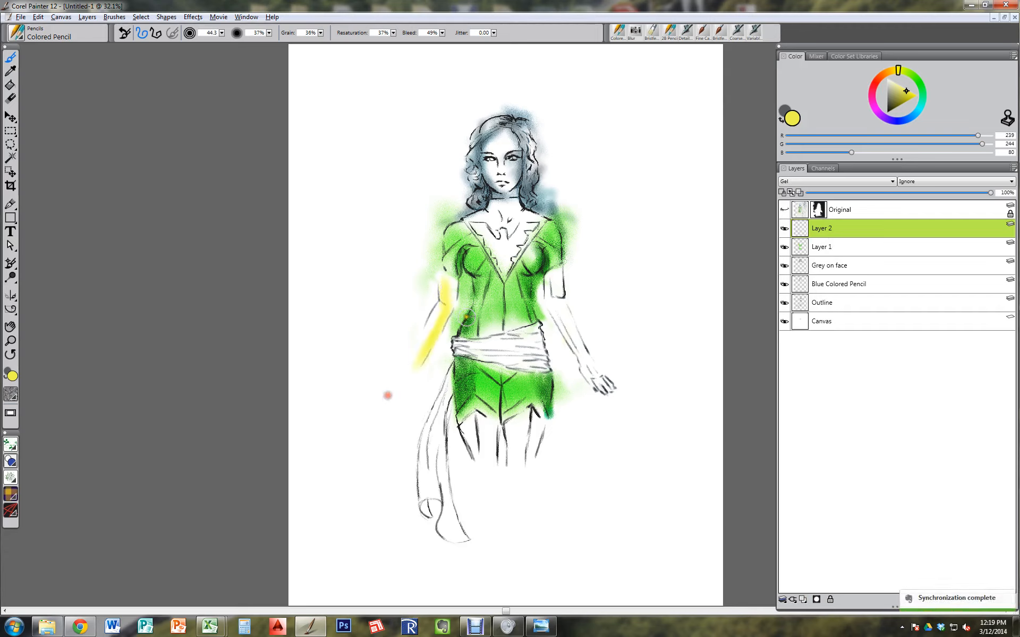
mouse_move(569, 300)
ctrl+alt+mouse_down()
mouse_move(571, 282)
mouse_move(560, 285)
mouse_move(557, 271)
mouse_move(562, 324)
mouse_move(587, 353)
mouse_move(570, 348)
mouse_move(610, 387)
mouse_move(580, 342)
mouse_move(615, 449)
ctrl+alt+mouse_up()
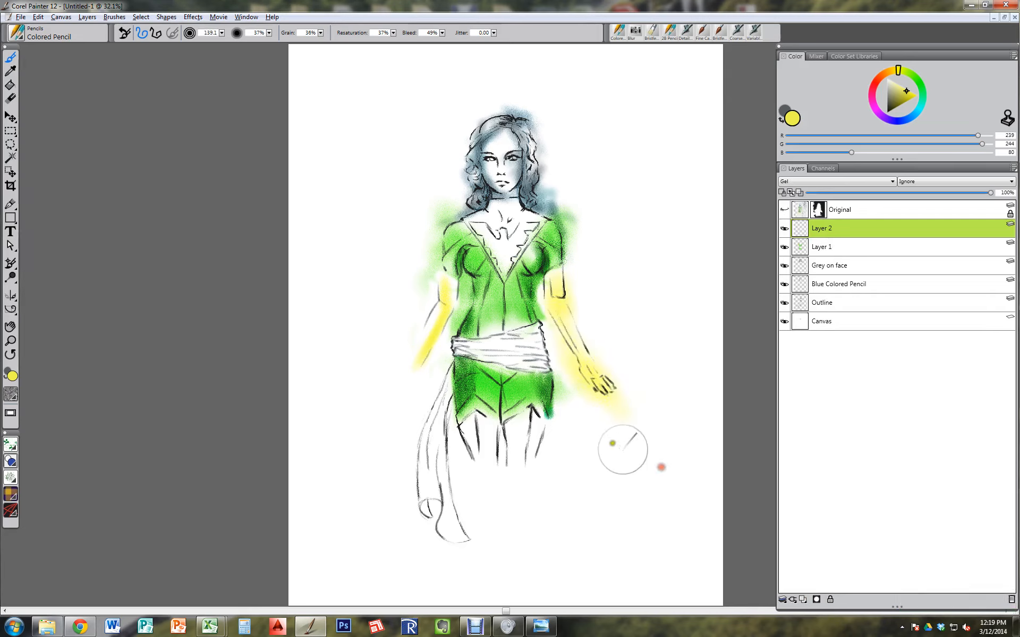
Step: Paint the waist sash, chest emblem, thighs and hanging sash ends bright yellow on Layer 2 with the enlarged brush
mouse_move(579, 335)
mouse_down()
mouse_move(485, 336)
mouse_move(487, 353)
mouse_up()
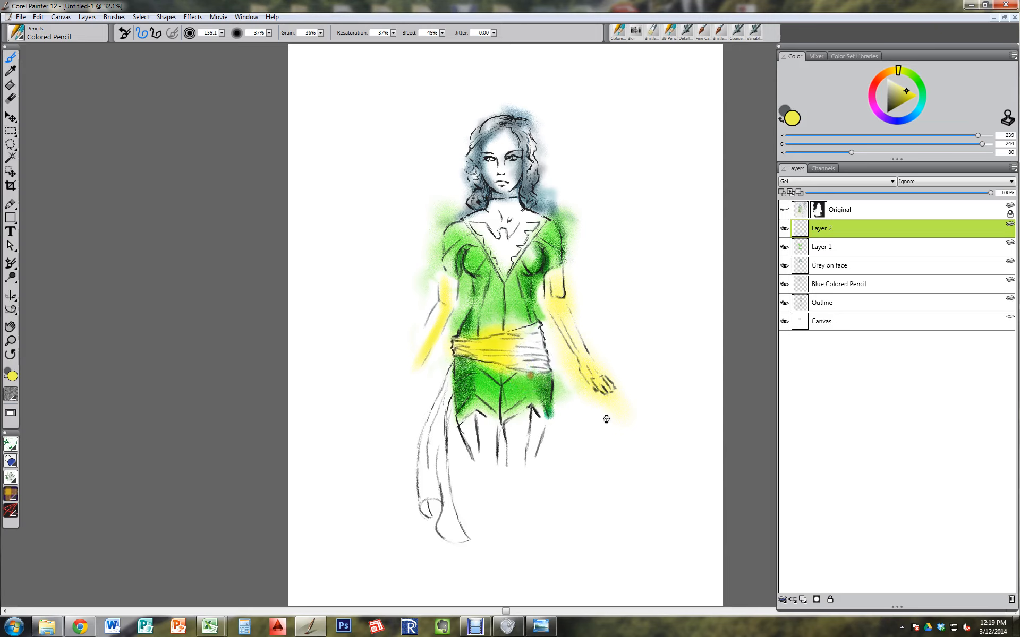
key(ctrl+z)
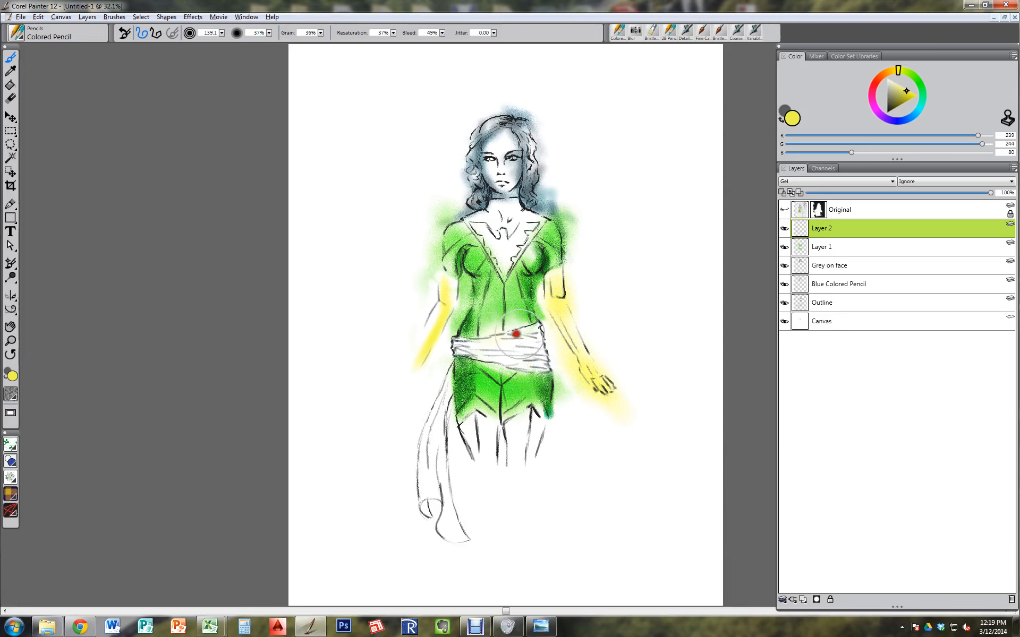
key(ctrl+y)
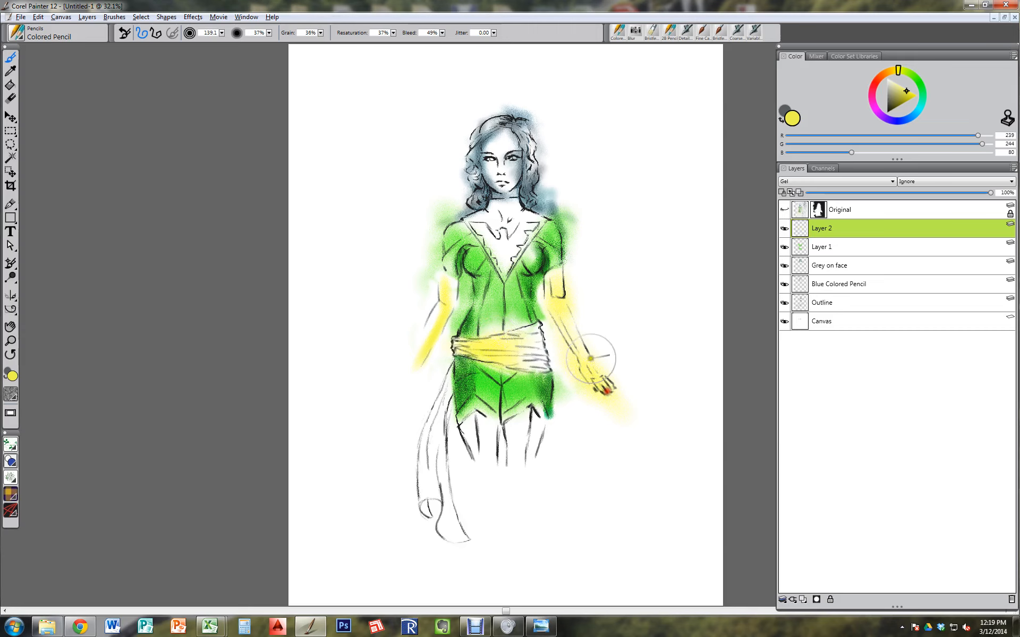
mouse_move(496, 228)
mouse_down()
mouse_move(469, 212)
mouse_move(500, 263)
mouse_move(474, 210)
mouse_move(500, 253)
mouse_move(523, 252)
mouse_move(555, 202)
mouse_move(587, 184)
mouse_move(546, 220)
mouse_move(467, 218)
mouse_up()
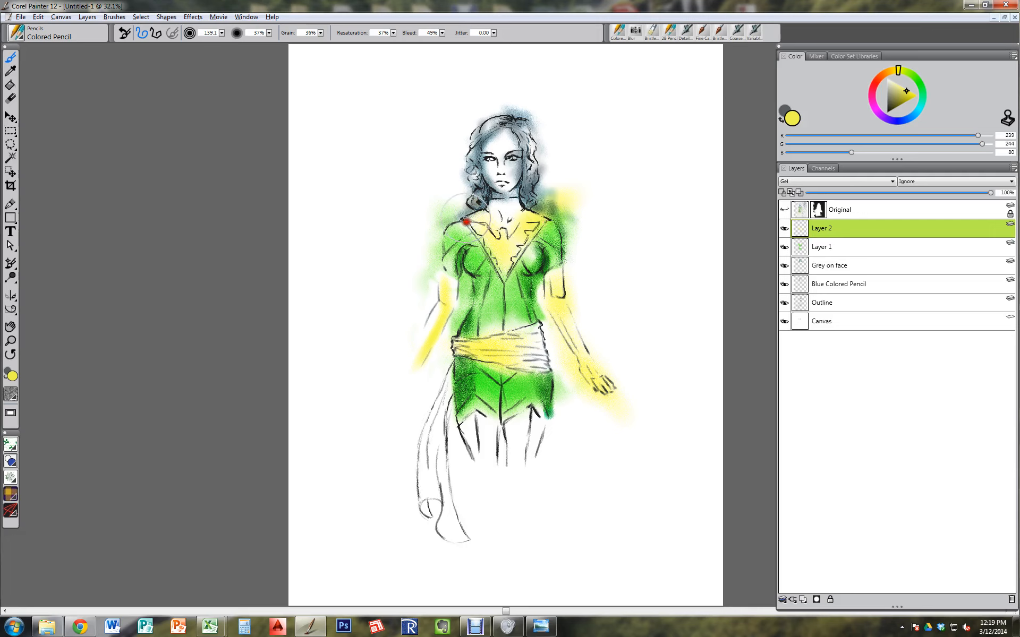
mouse_move(505, 425)
mouse_down()
mouse_move(485, 460)
mouse_move(473, 380)
mouse_move(475, 435)
mouse_move(469, 407)
mouse_move(524, 458)
mouse_move(540, 398)
mouse_move(527, 517)
mouse_up()
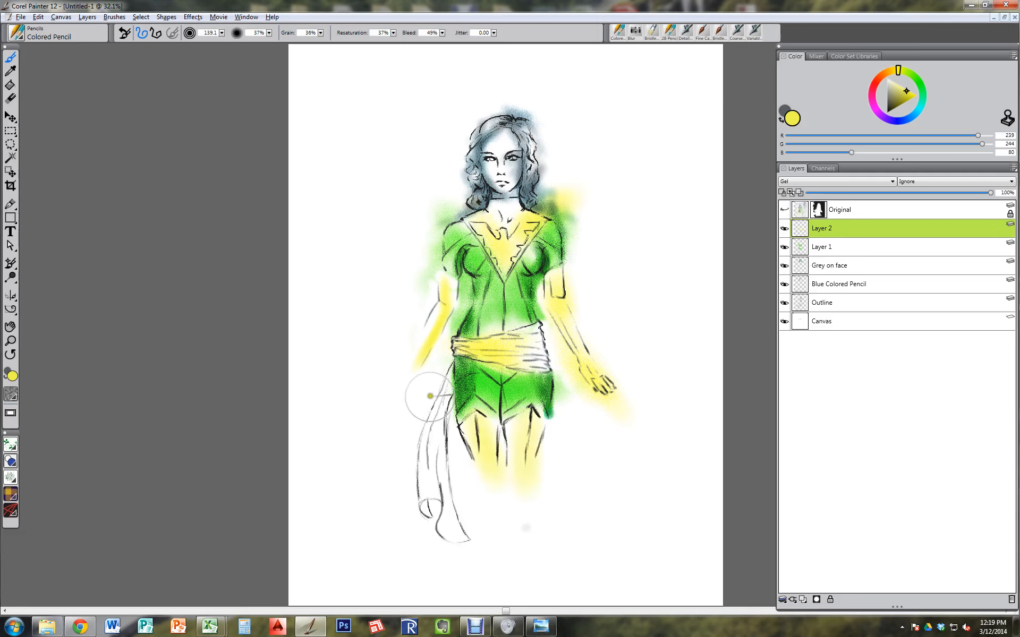
mouse_move(431, 503)
mouse_down()
mouse_move(416, 426)
mouse_move(425, 480)
mouse_move(430, 398)
mouse_move(450, 522)
mouse_move(439, 502)
mouse_move(447, 358)
mouse_move(415, 521)
mouse_up()
Step: Try Layer 2 at 47% opacity and restore it to 100%
drag(872, 191, 893, 192)
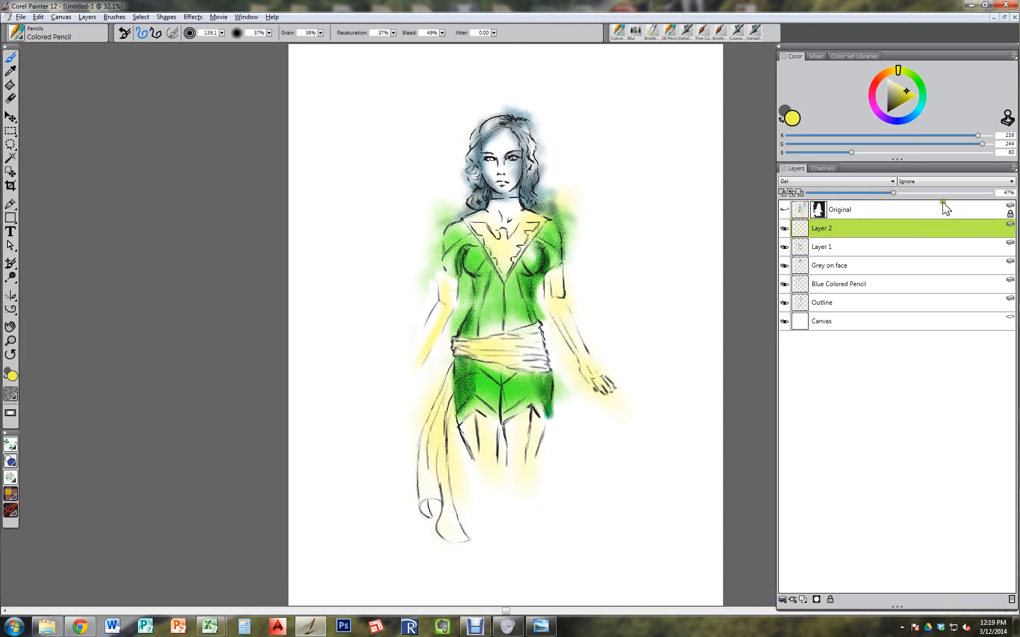
click(993, 192)
click(992, 192)
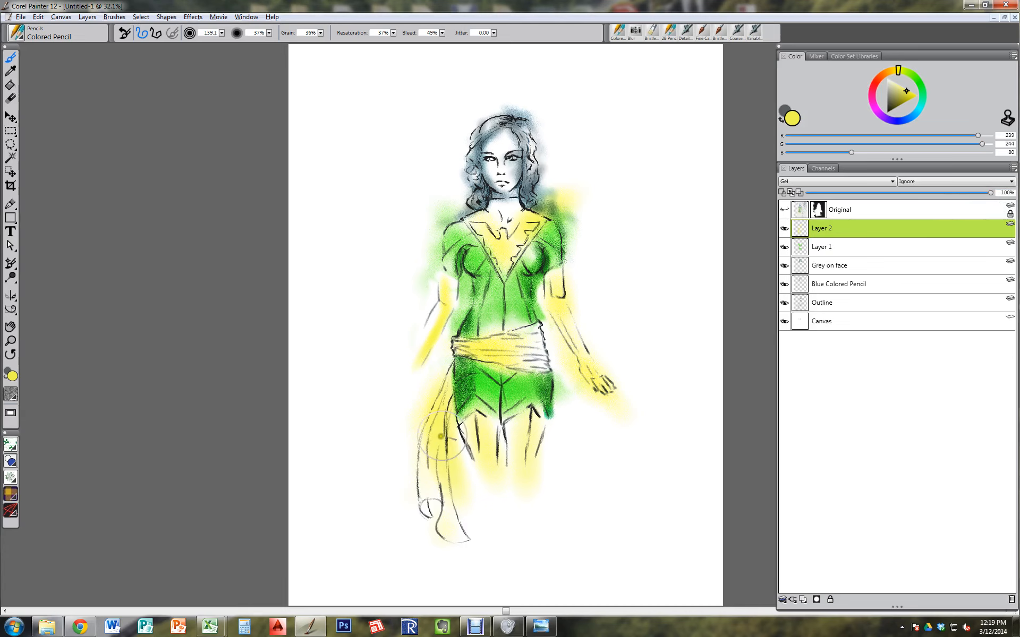
Step: Deepen the yellow on the hanging sash ends and the figure's right forearm with the Colored Pencil at size 54.4
mouse_move(461, 420)
mouse_down()
mouse_move(448, 421)
mouse_move(437, 401)
mouse_move(446, 371)
mouse_up()
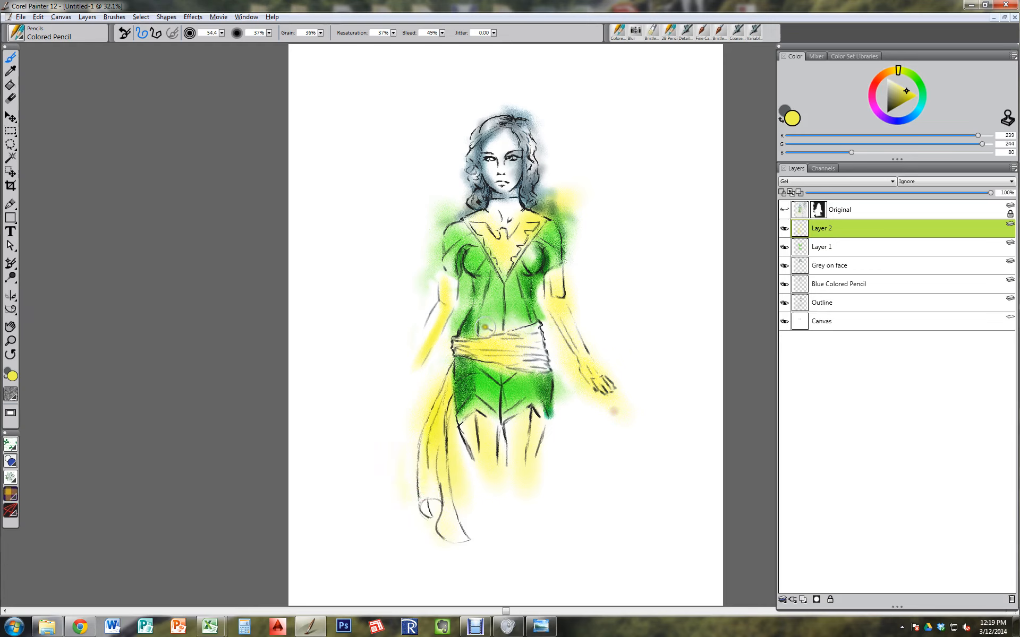
mouse_move(440, 310)
mouse_down()
mouse_move(423, 300)
mouse_move(417, 360)
mouse_up()
Step: Save the bright yellow to the Project 8 color set and paint both elbows and the sash's lower edge with its pale yellow
click(841, 56)
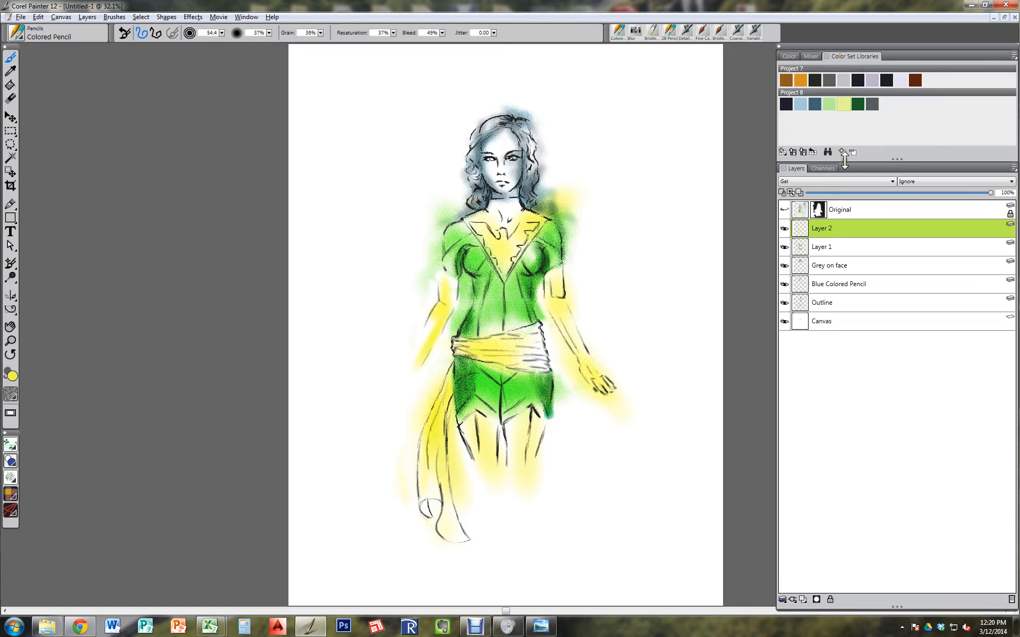
click(842, 104)
mouse_move(450, 277)
mouse_down()
mouse_move(442, 321)
mouse_move(450, 282)
mouse_move(425, 323)
mouse_move(454, 301)
mouse_up()
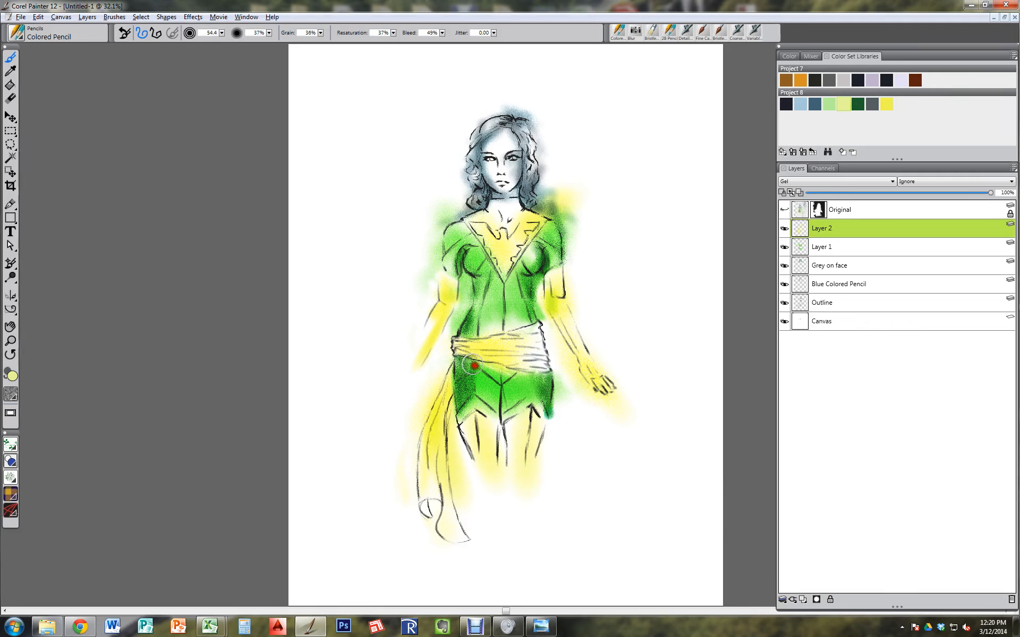
mouse_move(474, 365)
mouse_down()
mouse_move(552, 383)
mouse_move(448, 363)
mouse_move(494, 372)
mouse_move(521, 398)
mouse_move(455, 387)
mouse_move(467, 407)
mouse_move(533, 419)
mouse_up()
Step: Set the composite method of Layer 2 and Layer 1 to Normal and move the Outline layer above Layer 2
click(824, 183)
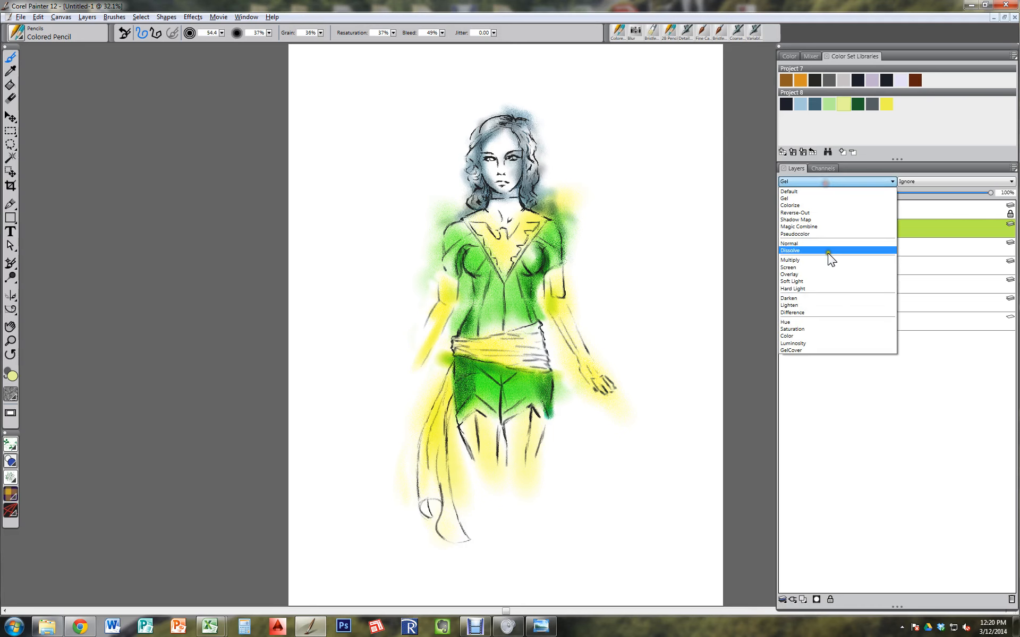
click(820, 242)
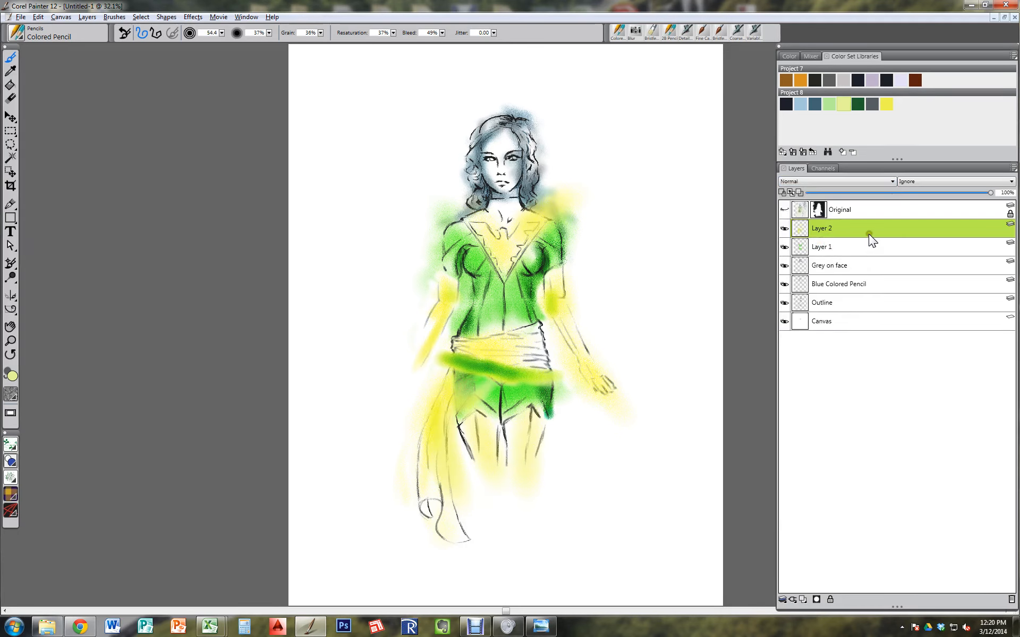
click(853, 247)
click(854, 183)
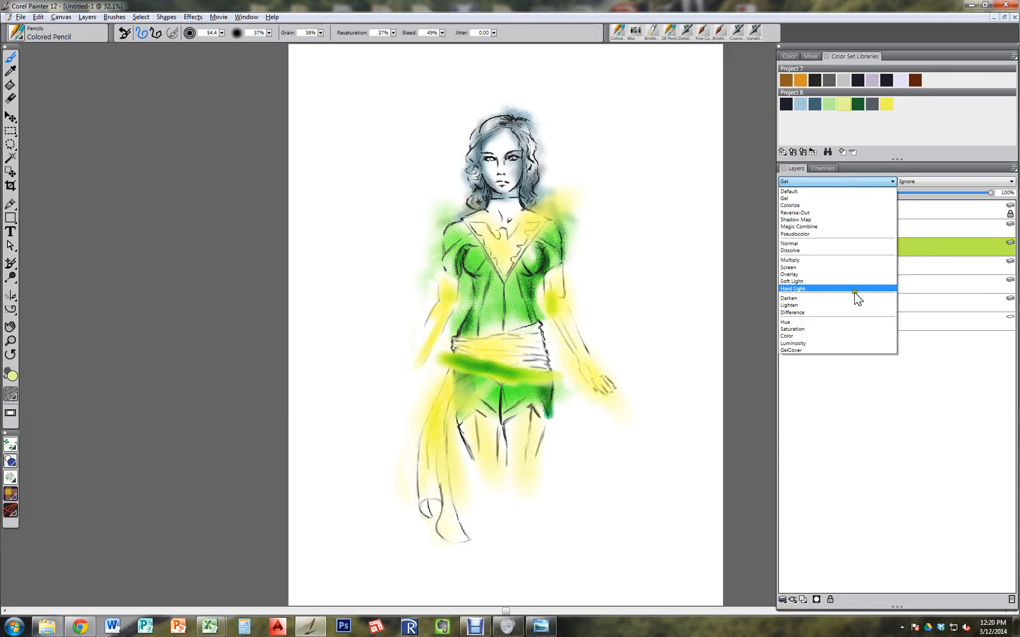
click(842, 244)
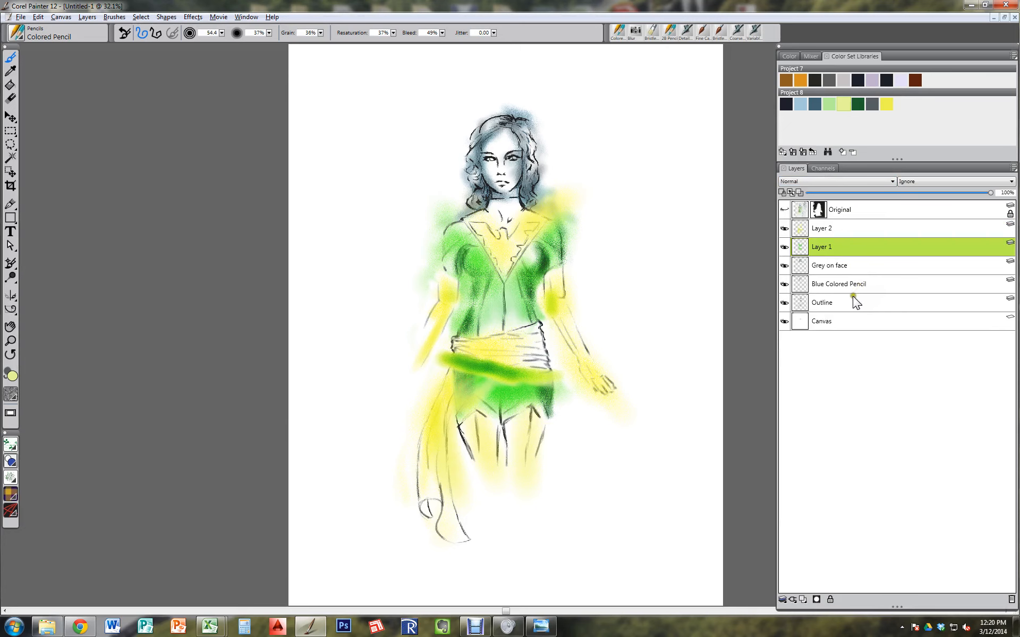
drag(853, 301, 850, 237)
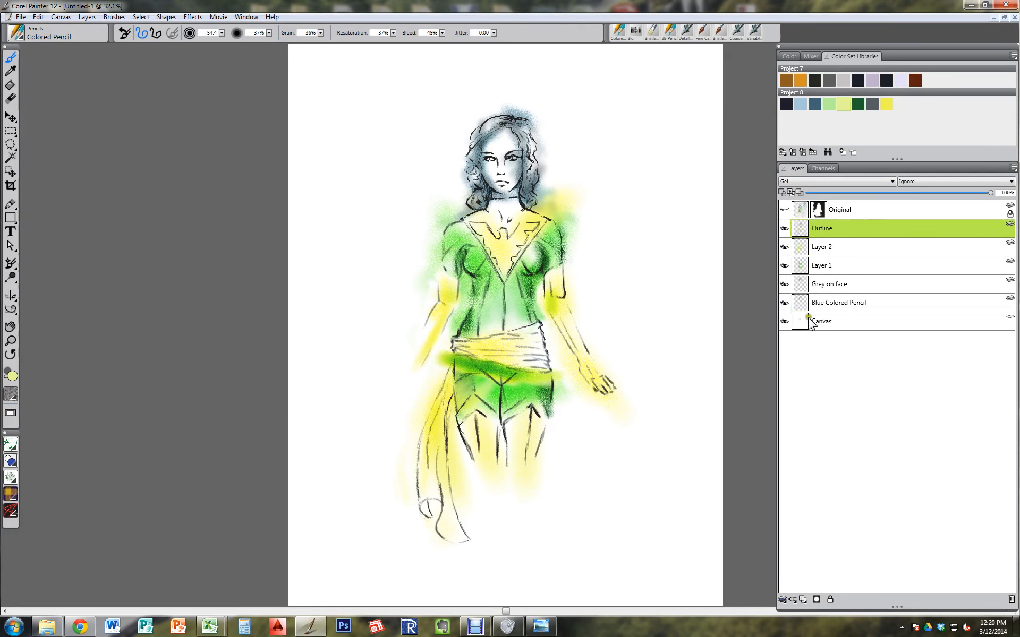
Step: Check the composite methods and opacities of the Blue Colored Pencil, Grey on face, Layer 1 and Layer 2 layers
click(847, 307)
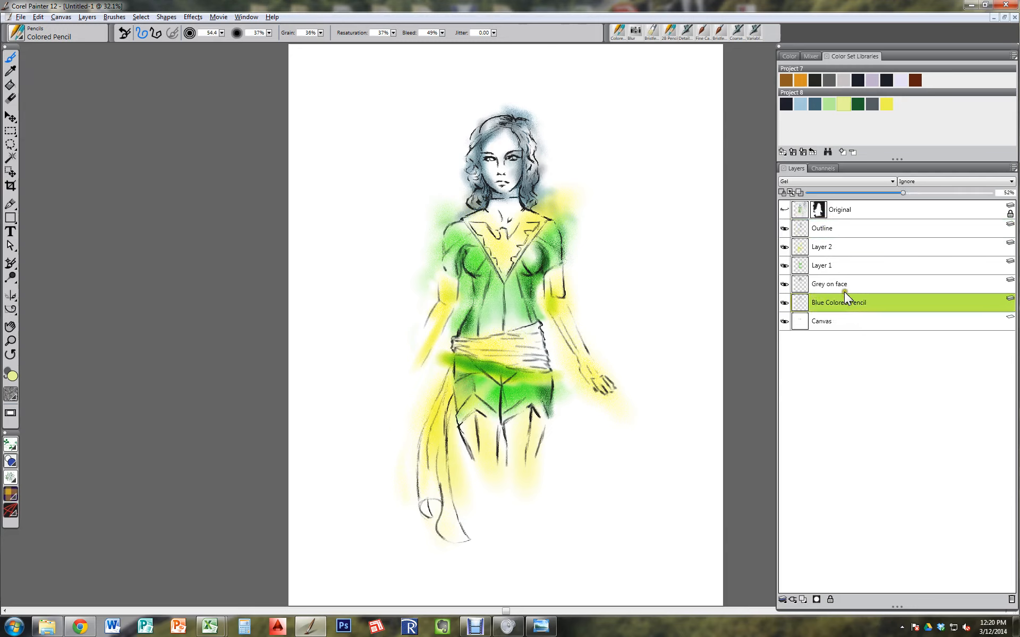
click(843, 292)
click(839, 305)
click(841, 283)
click(844, 266)
click(844, 248)
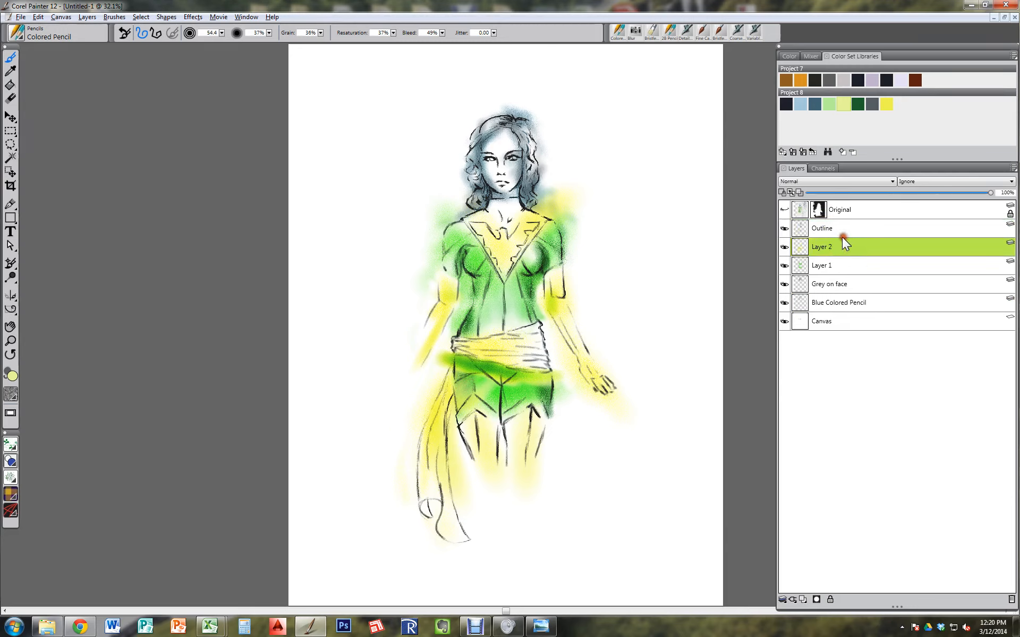
Step: Try the Normal composite method on the Outline layer and set it back to Gel
click(841, 232)
click(855, 183)
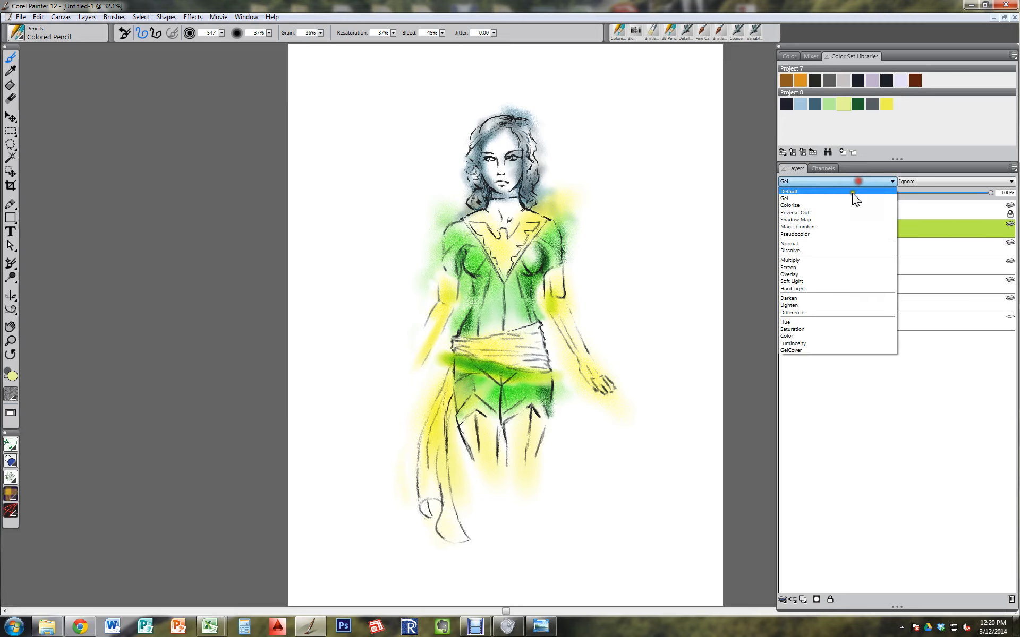
click(839, 241)
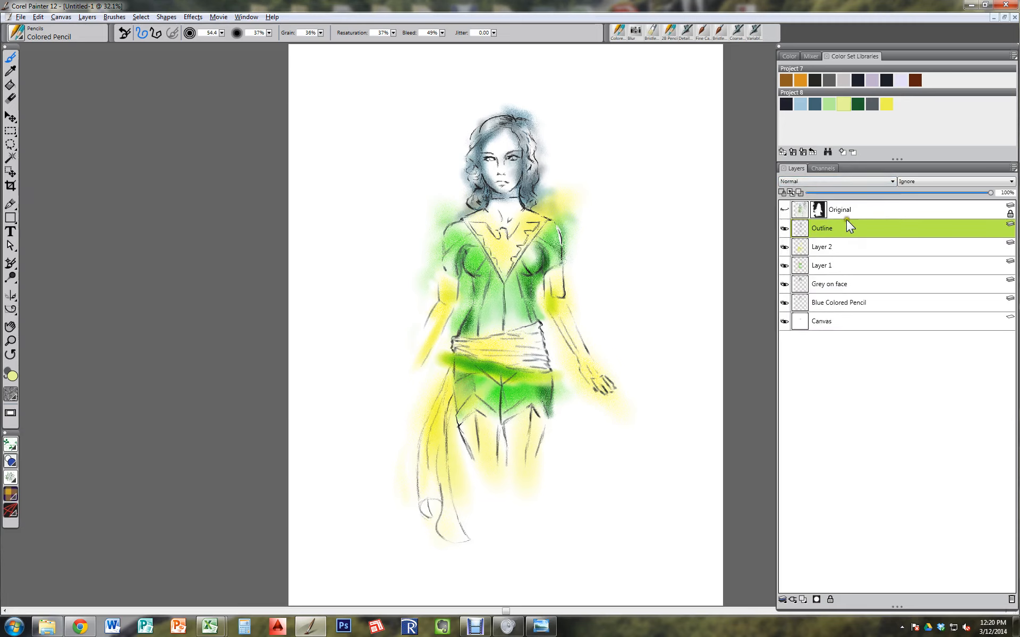
click(845, 183)
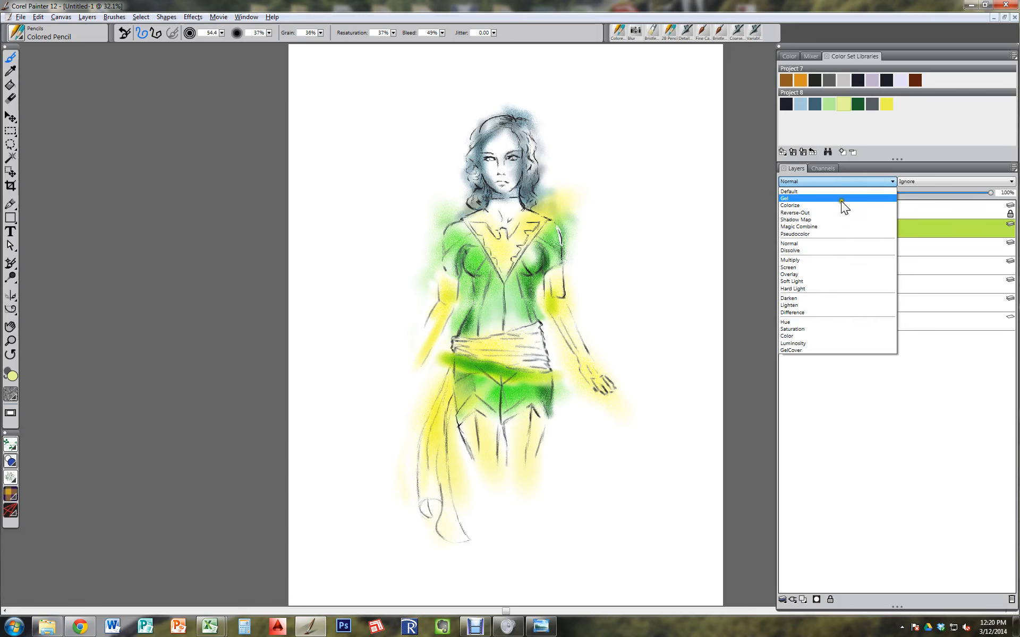
click(842, 198)
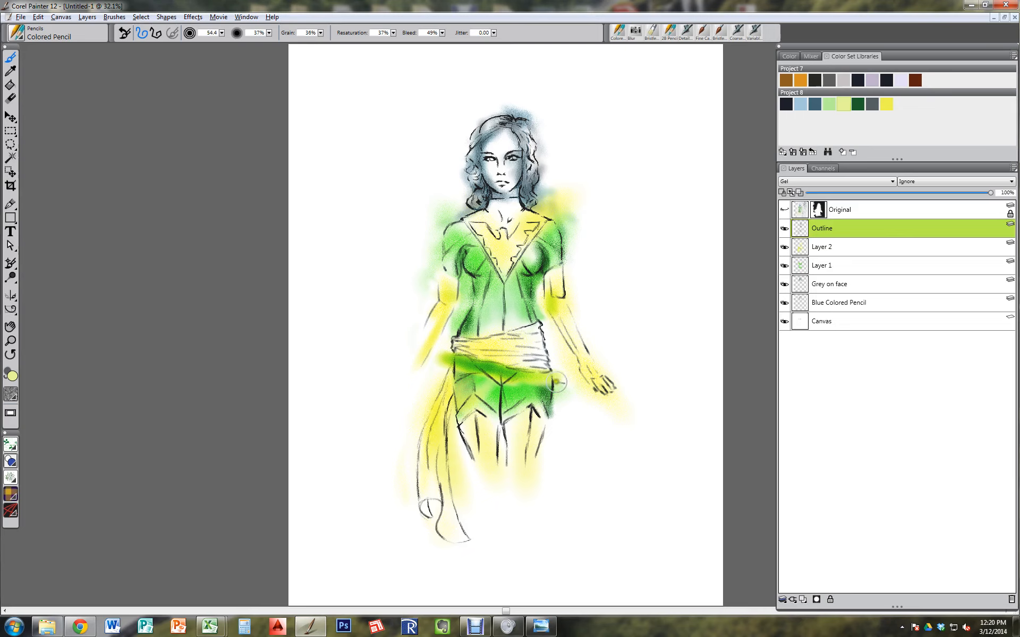
Step: Compare the drawing with Layer 2 hidden and shown to examine how its yellow covers the green costume
click(845, 249)
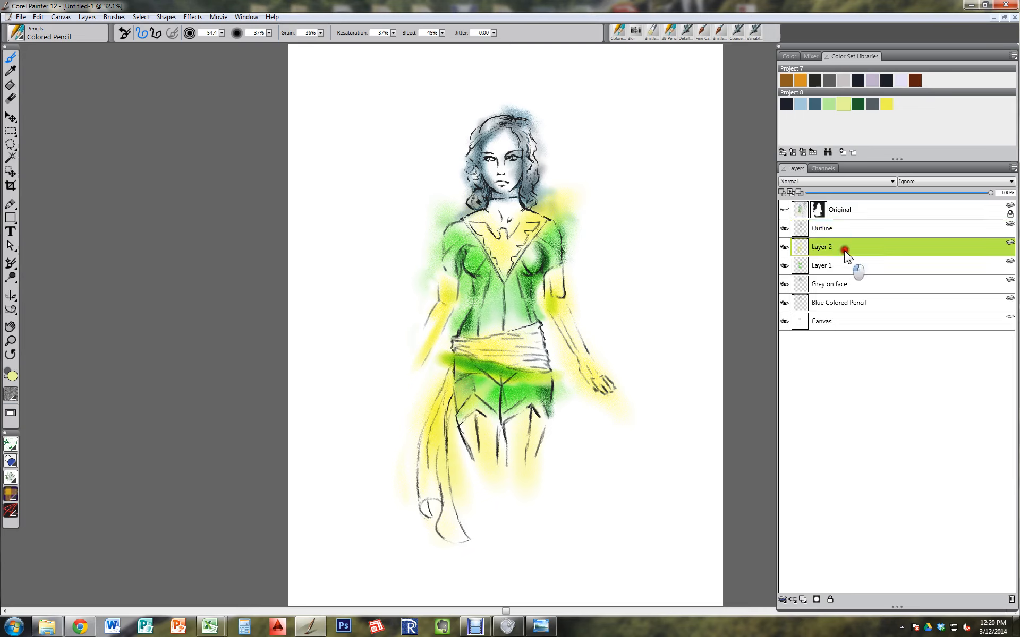
click(784, 249)
click(785, 248)
click(784, 249)
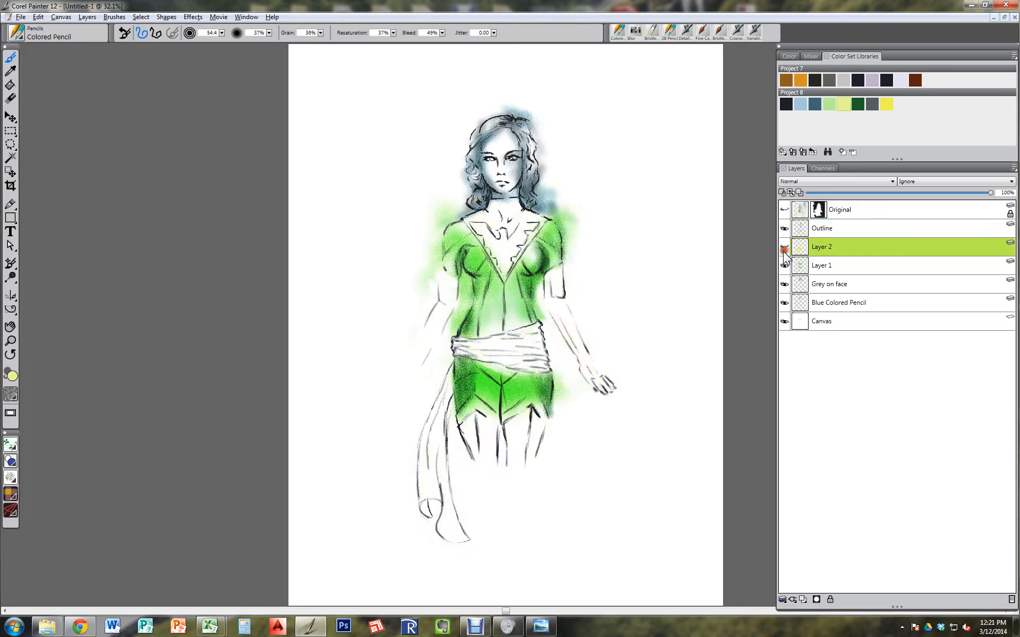
click(821, 248)
click(785, 249)
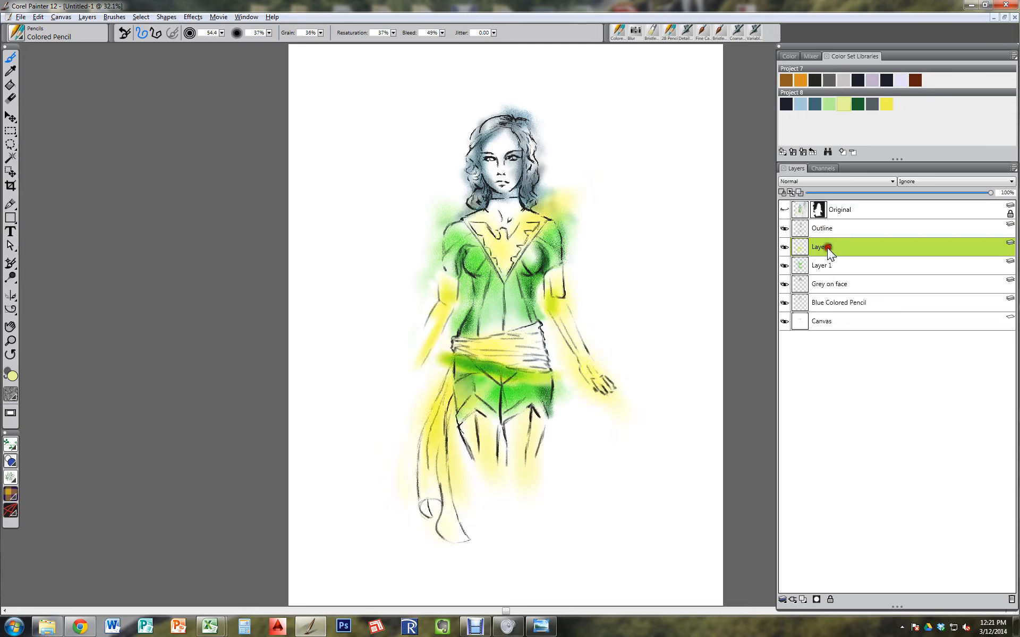
Step: Erase the yellow on Layer 2 that spills over the green costume just below the waist sash
click(11, 100)
mouse_move(438, 351)
mouse_down()
mouse_move(466, 372)
mouse_move(443, 354)
mouse_move(527, 378)
mouse_move(565, 373)
mouse_move(544, 383)
mouse_move(485, 380)
mouse_move(497, 391)
mouse_move(480, 383)
mouse_move(492, 398)
mouse_move(480, 386)
mouse_move(453, 392)
mouse_move(474, 387)
mouse_up()
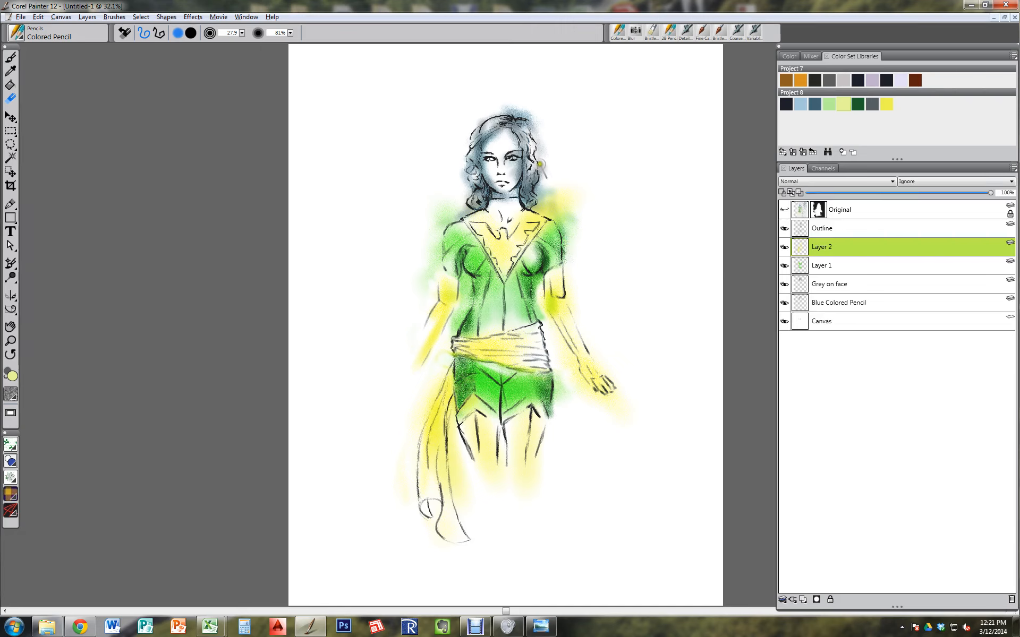
Step: Check the Grey on face layer's composite method and compare the drawing with that layer hidden and shown
click(863, 283)
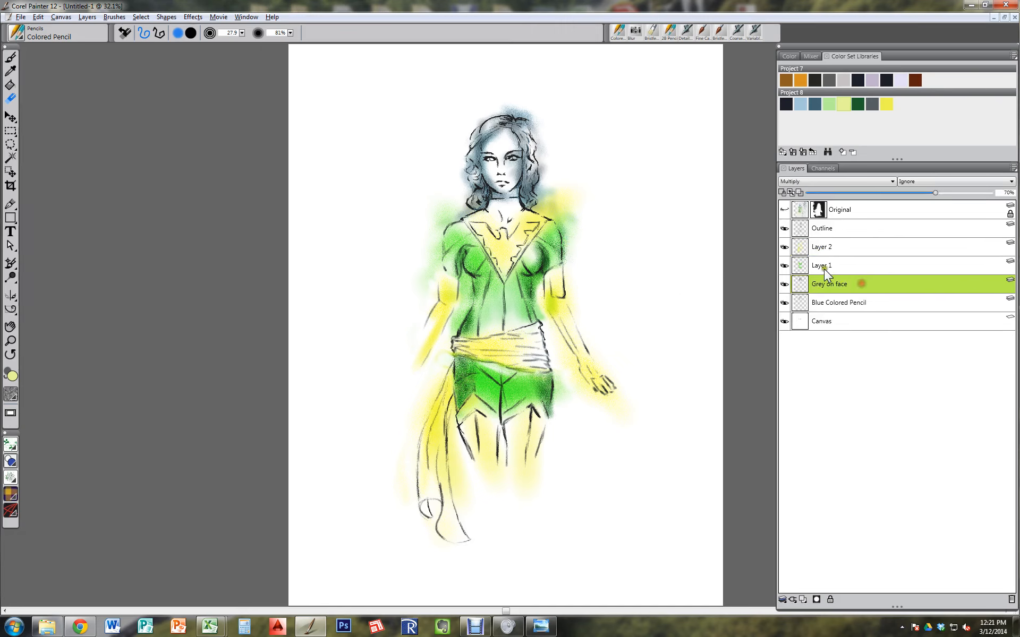
click(785, 284)
click(784, 285)
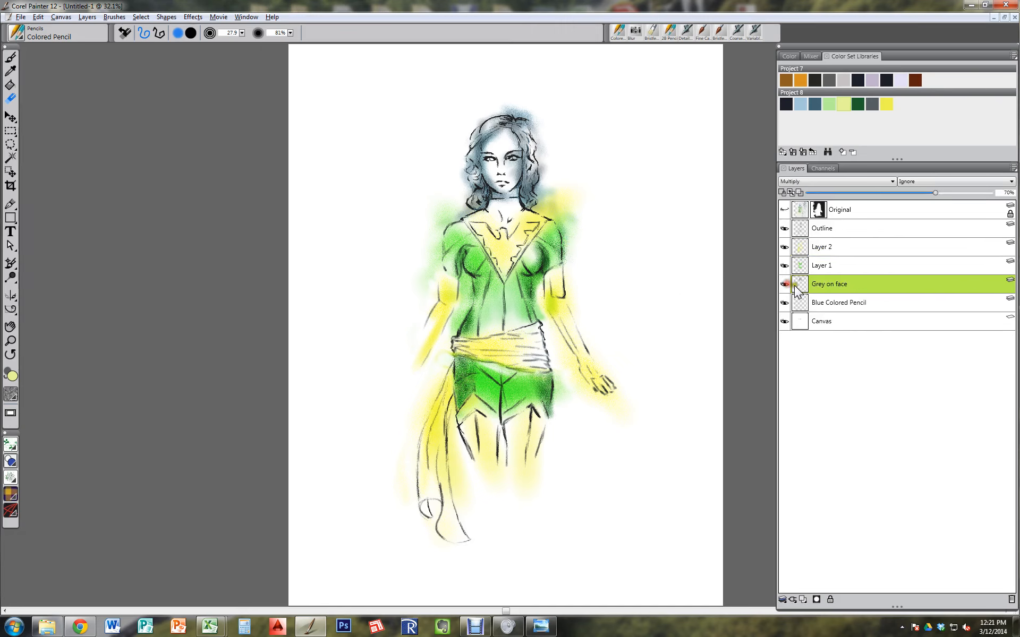
Step: Set the composite method of Layer 1 and Layer 2 to Multiply
click(833, 267)
click(837, 180)
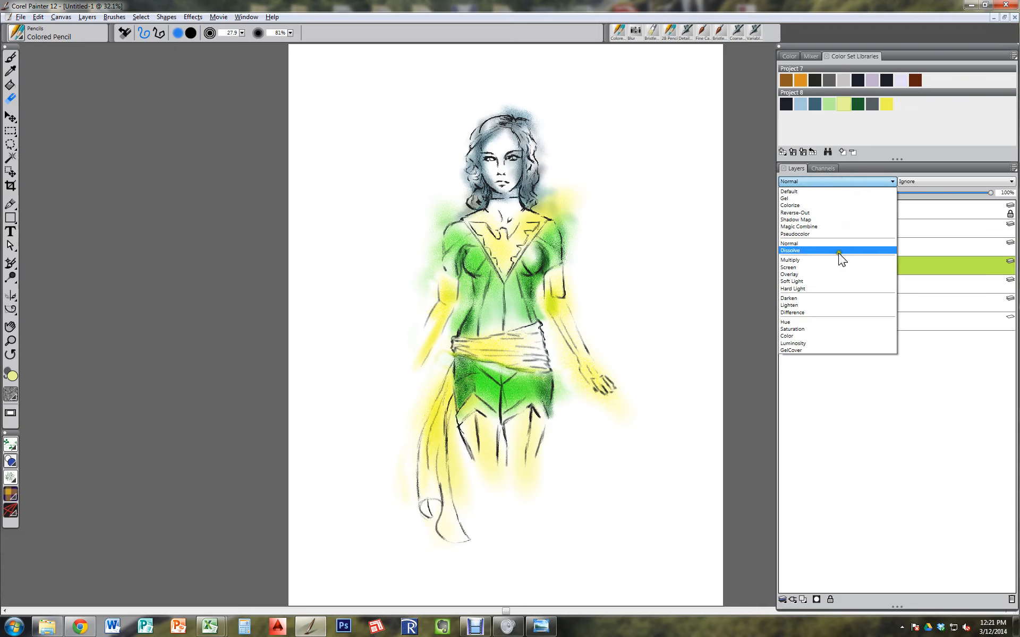
click(839, 260)
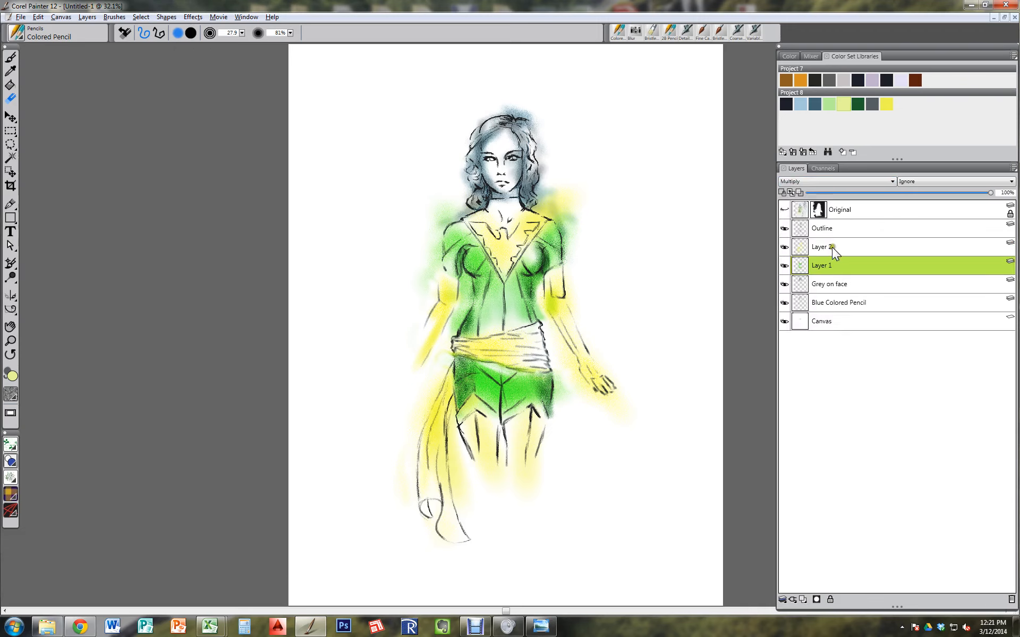
click(831, 247)
click(822, 182)
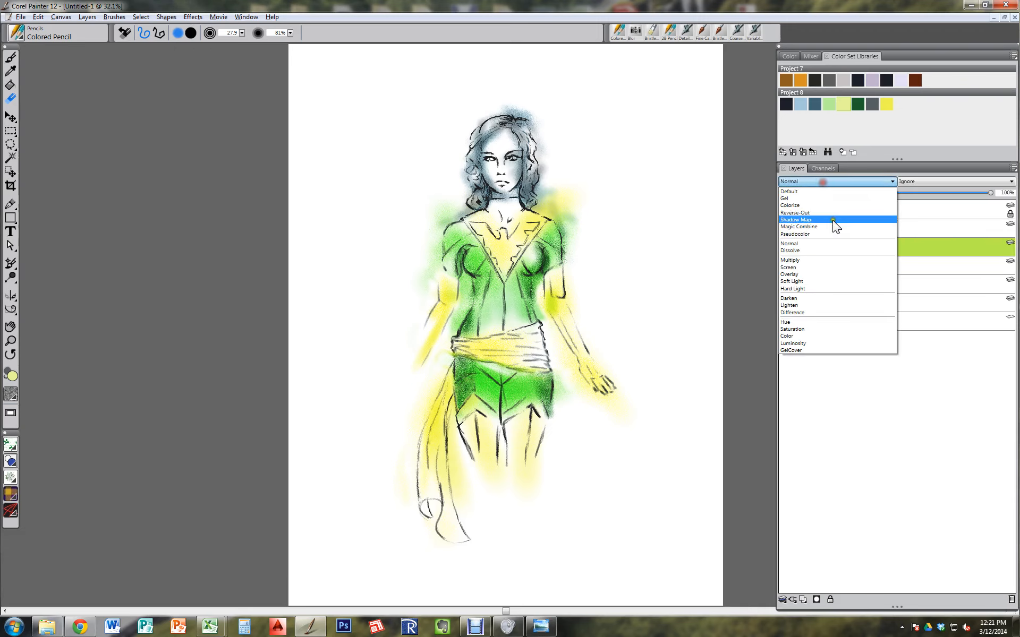
click(826, 260)
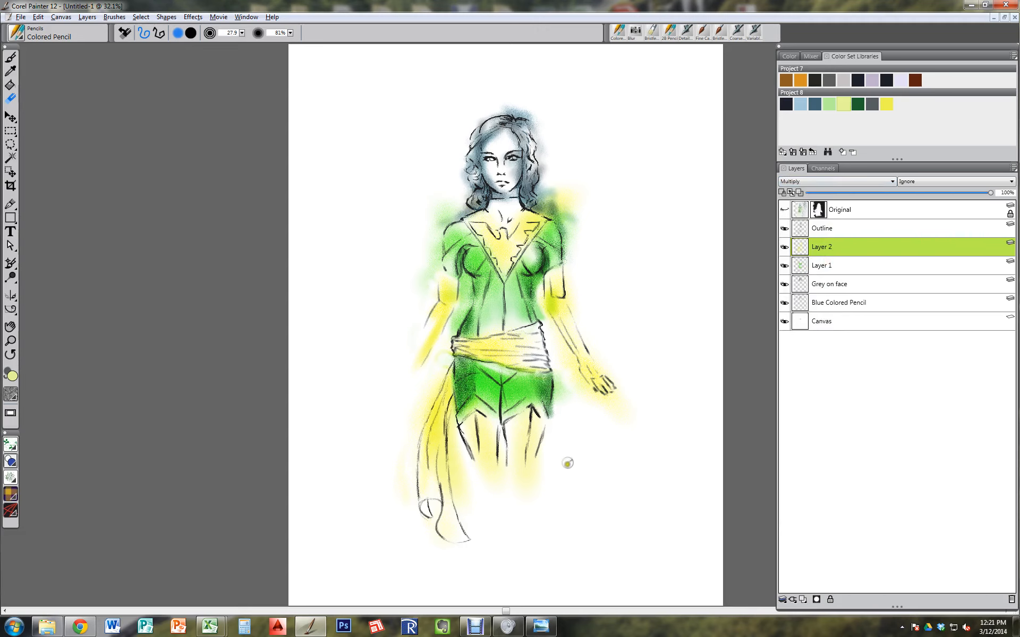